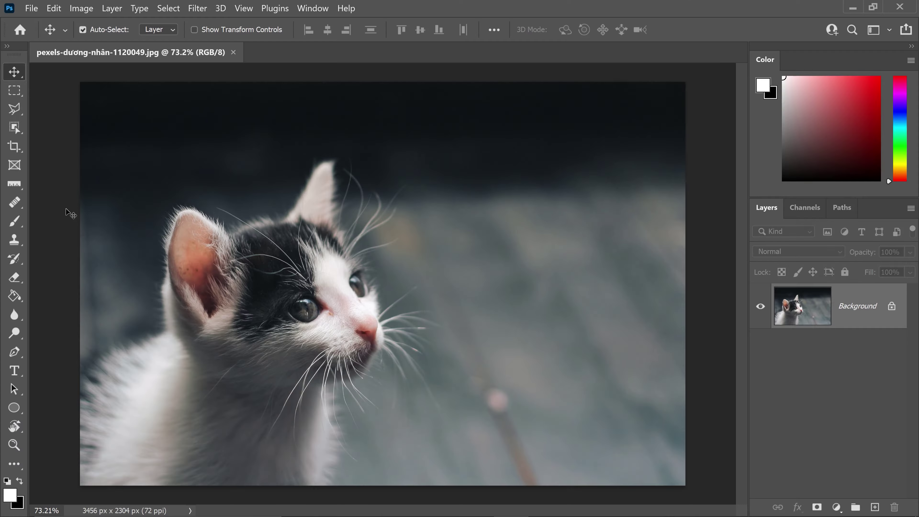
- Draw a rough Polygonal Lasso selection around the kitten's head and upper body, then enter Select and Mask
{"action": "left_click", "coordinate": [14, 108]}
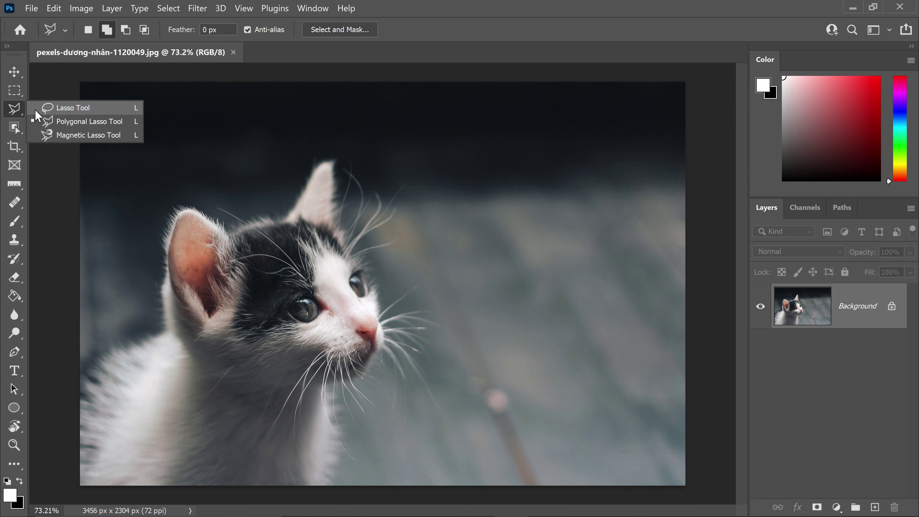
{"action": "left_click", "coordinate": [72, 121]}
{"action": "mouse_move", "coordinate": [55, 382]}
{"action": "left_mouse_down"}
{"action": "mouse_move", "coordinate": [154, 220]}
{"action": "mouse_move", "coordinate": [283, 195]}
{"action": "mouse_move", "coordinate": [411, 210]}
{"action": "mouse_move", "coordinate": [434, 302]}
{"action": "mouse_move", "coordinate": [389, 427]}
{"action": "mouse_move", "coordinate": [274, 501]}
{"action": "mouse_move", "coordinate": [51, 464]}
{"action": "mouse_move", "coordinate": [52, 408]}
{"action": "left_mouse_up"}
{"action": "left_click", "coordinate": [52, 408], "text": "ctrl"}
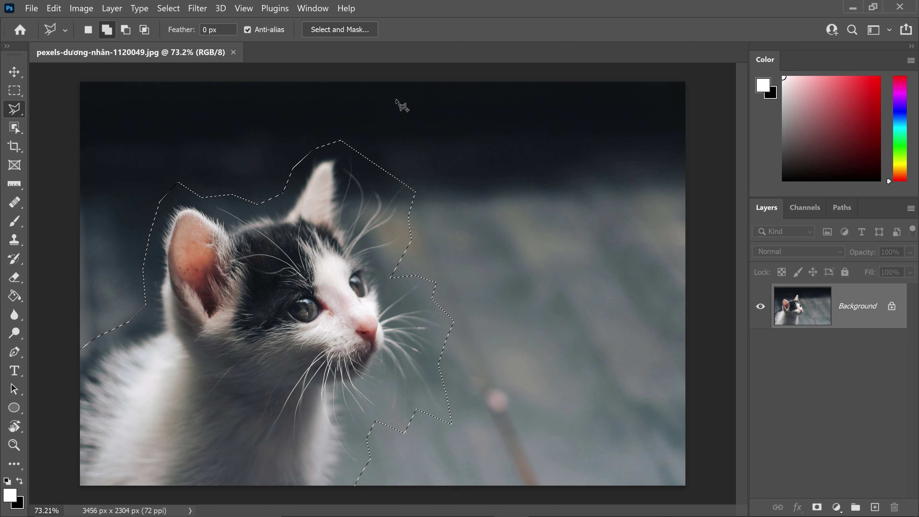
{"action": "left_click", "coordinate": [344, 29]}
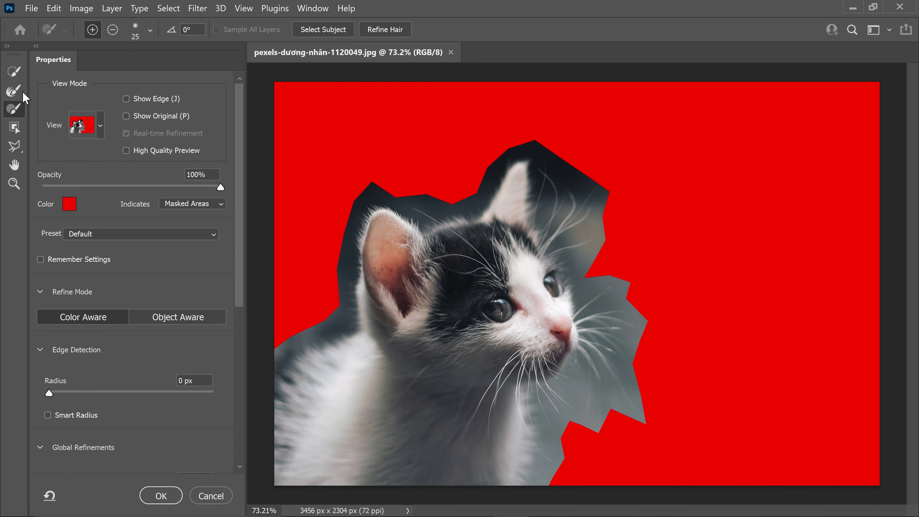
- Refine the kitten's fur edges with the Refine Edge Brush and preview the mask in Black & White
{"action": "left_click", "coordinate": [14, 91]}
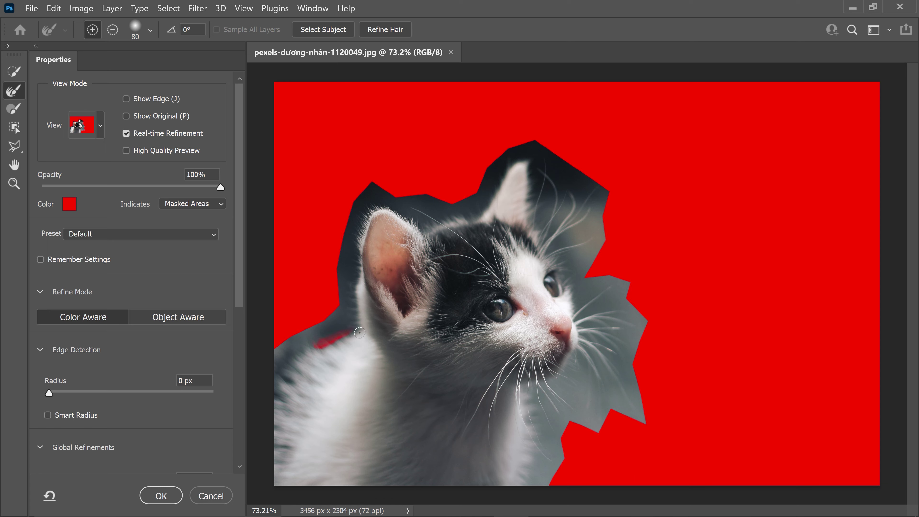
{"action": "mouse_move", "coordinate": [297, 366]}
{"action": "left_mouse_down"}
{"action": "mouse_move", "coordinate": [359, 244]}
{"action": "mouse_move", "coordinate": [457, 220]}
{"action": "mouse_move", "coordinate": [541, 167]}
{"action": "mouse_move", "coordinate": [607, 252]}
{"action": "mouse_move", "coordinate": [485, 205]}
{"action": "mouse_move", "coordinate": [584, 386]}
{"action": "left_mouse_up"}
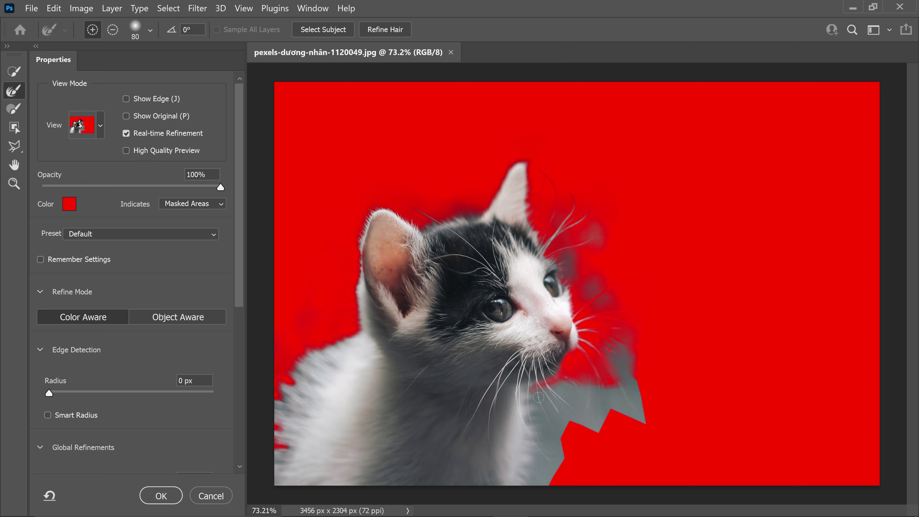
{"action": "left_click", "coordinate": [100, 127]}
{"action": "left_click", "coordinate": [73, 301]}
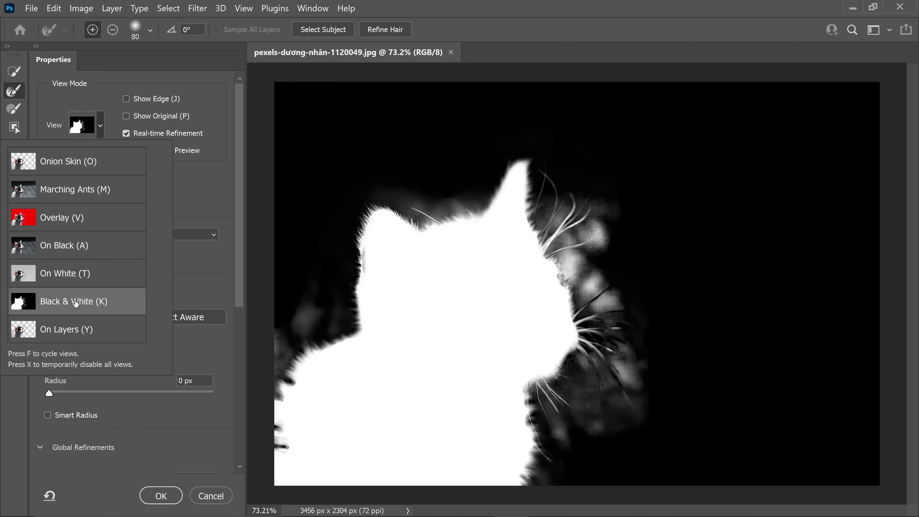
{"action": "left_click", "coordinate": [242, 171]}
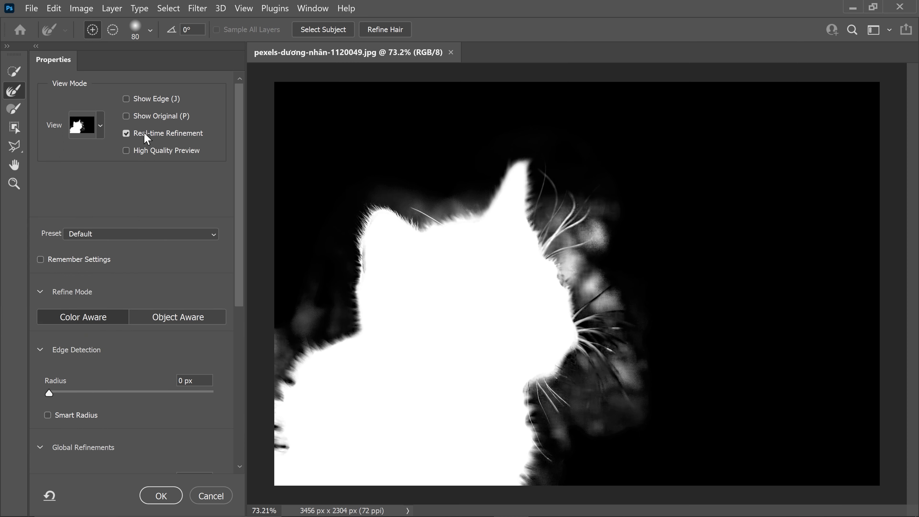
- Clean up the mask with the Brush, subtracting with Alt, and return to the red overlay view
{"action": "left_click", "coordinate": [15, 109]}
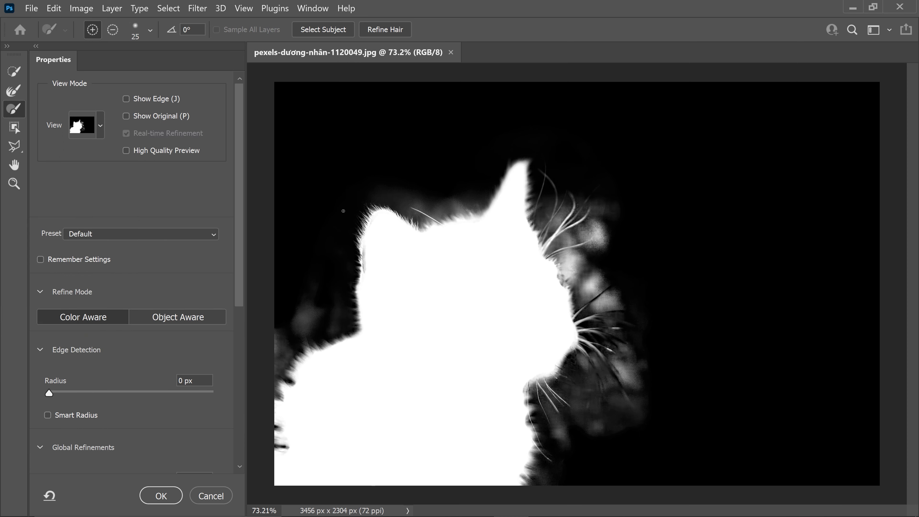
{"action": "key", "text": "alt"}
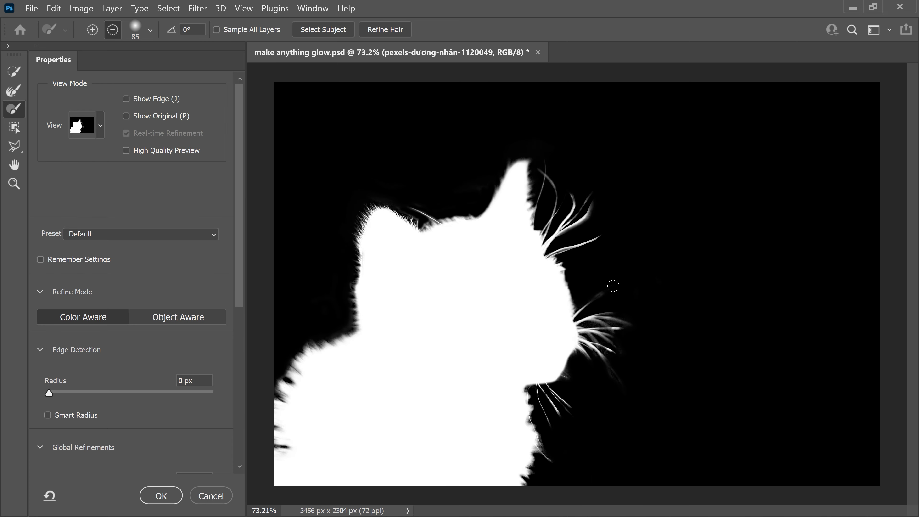
{"action": "key", "text": "alt"}
{"action": "left_click", "coordinate": [101, 126]}
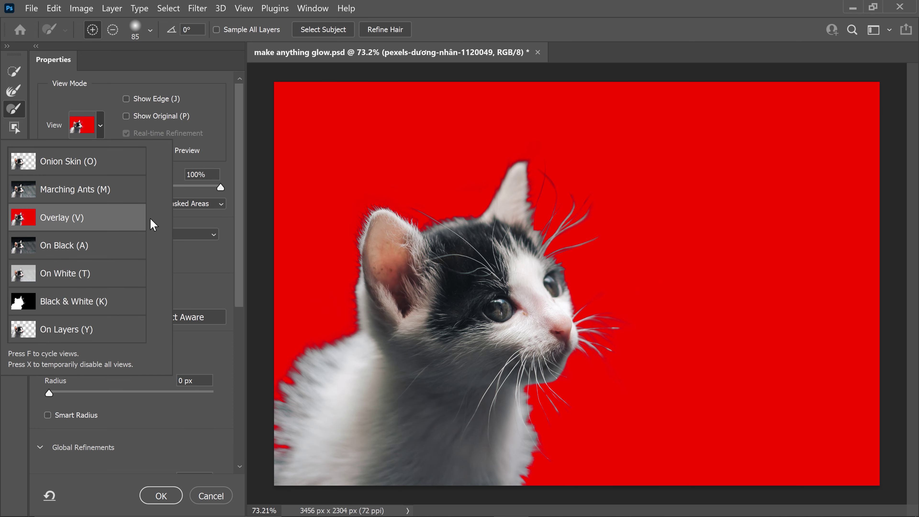
{"action": "left_click", "coordinate": [154, 225]}
{"action": "left_click_drag", "start_coordinate": [238, 218], "coordinate": [242, 393]}
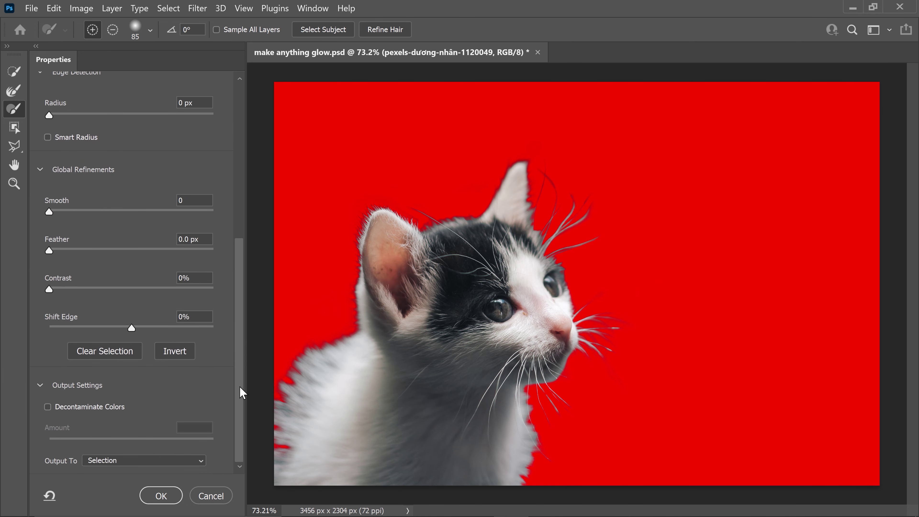
- Output the refined selection to a New Layer with Layer Mask and apply it
{"action": "left_click", "coordinate": [134, 462]}
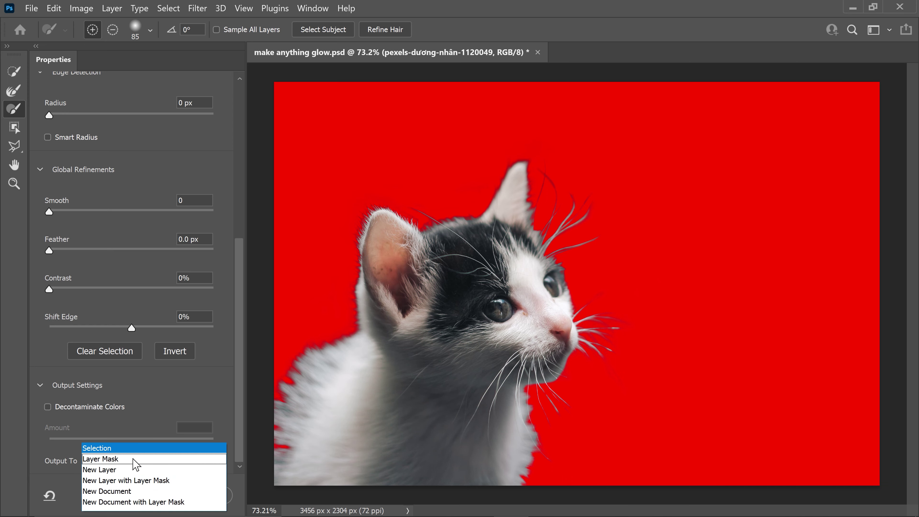
{"action": "left_click", "coordinate": [141, 482]}
{"action": "left_click", "coordinate": [145, 491]}
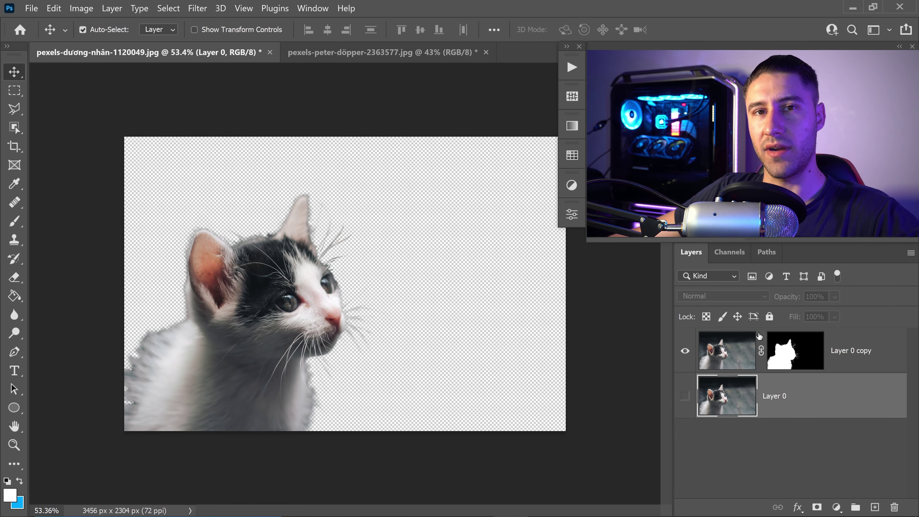
- Show Layer 0 again and add a black (000000) Solid Color fill layer at 50% opacity
{"action": "left_click", "coordinate": [686, 396]}
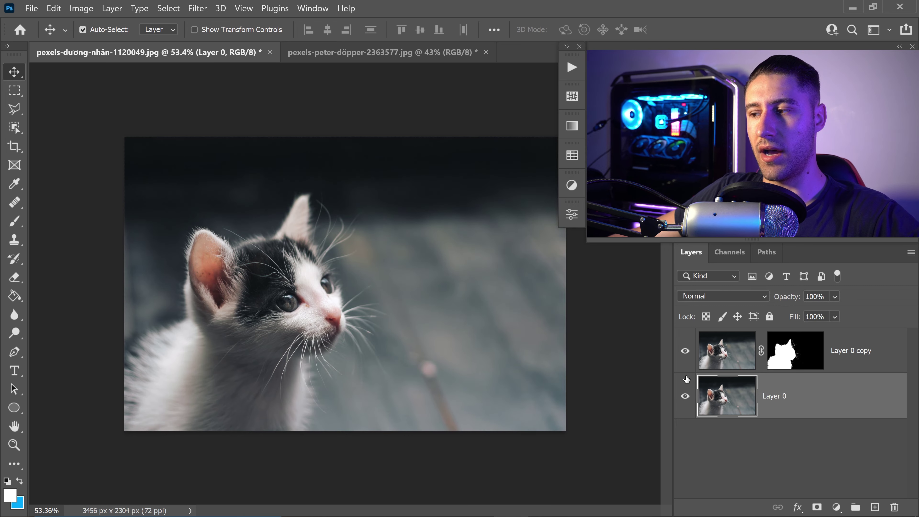
{"action": "left_click", "coordinate": [836, 507]}
{"action": "left_click", "coordinate": [813, 252]}
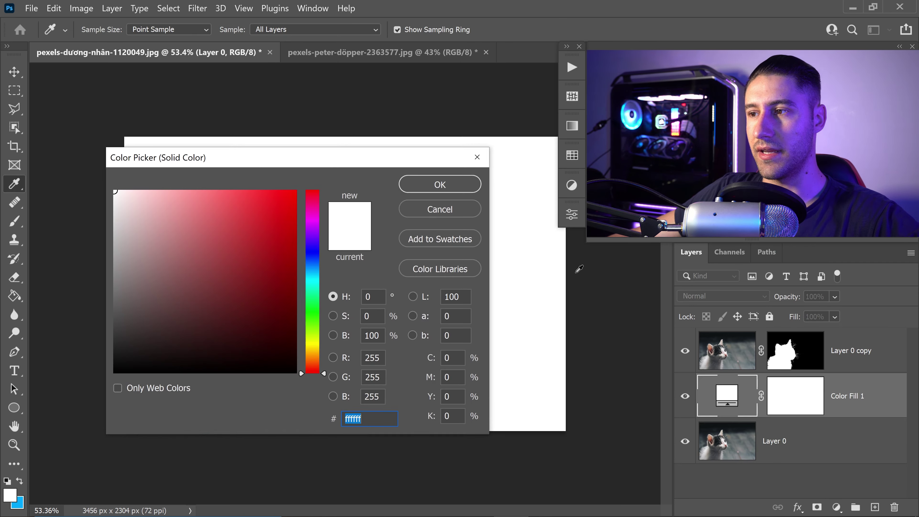
{"action": "mouse_move", "coordinate": [178, 193]}
{"action": "left_mouse_down"}
{"action": "mouse_move", "coordinate": [116, 267]}
{"action": "mouse_move", "coordinate": [113, 341]}
{"action": "mouse_move", "coordinate": [35, 364]}
{"action": "left_mouse_up"}
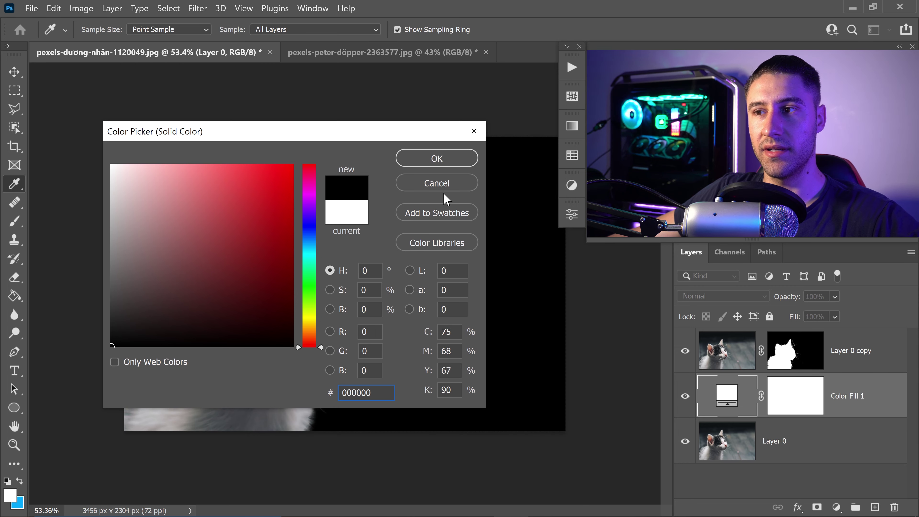
{"action": "left_click", "coordinate": [437, 159]}
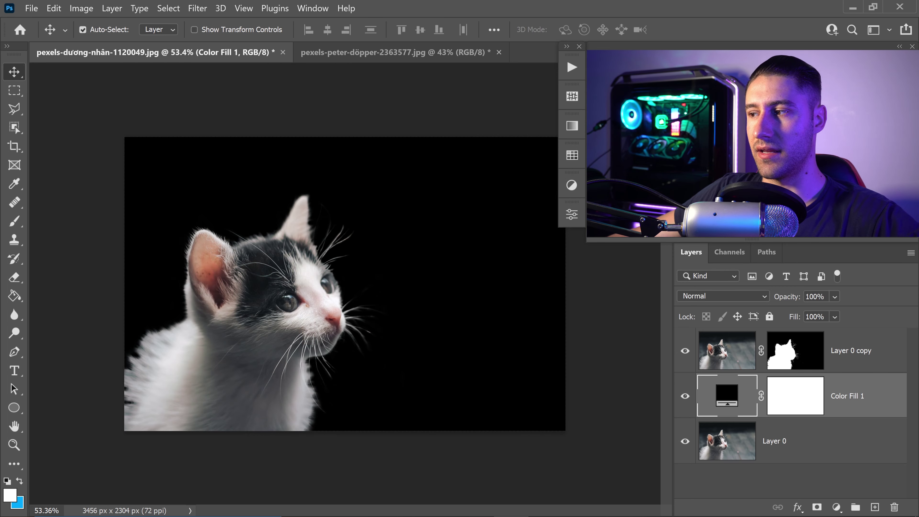
{"action": "key", "text": "5"}
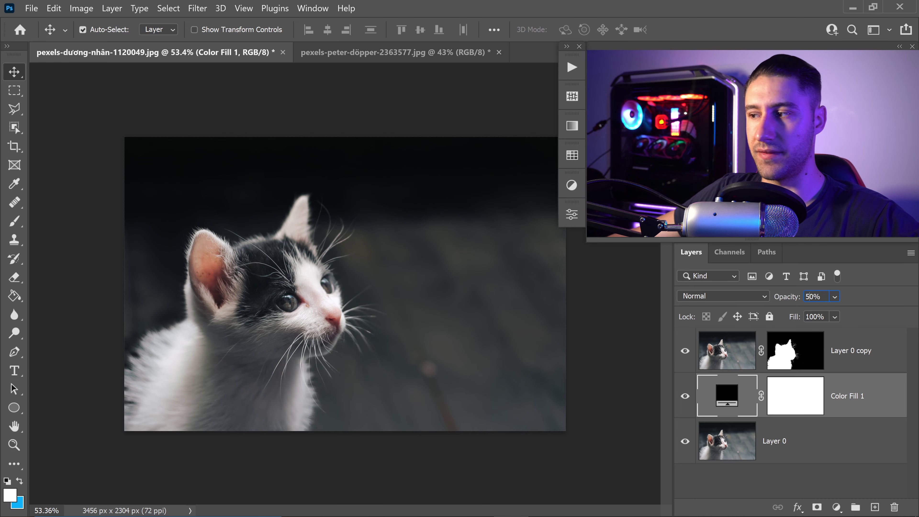
{"action": "left_click", "coordinate": [853, 352]}
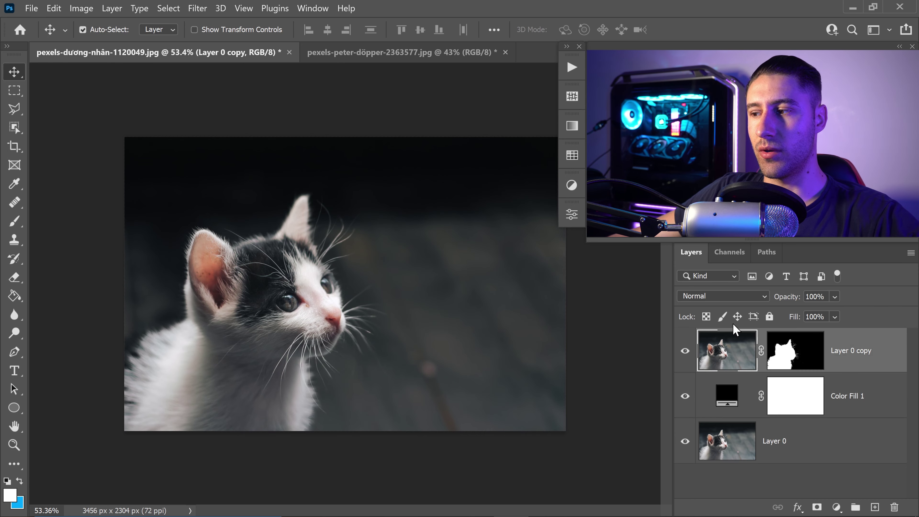
- Select the crystal's top with Object Selection, copy it to a layer, and drag it into the kitten image
{"action": "left_click", "coordinate": [353, 59]}
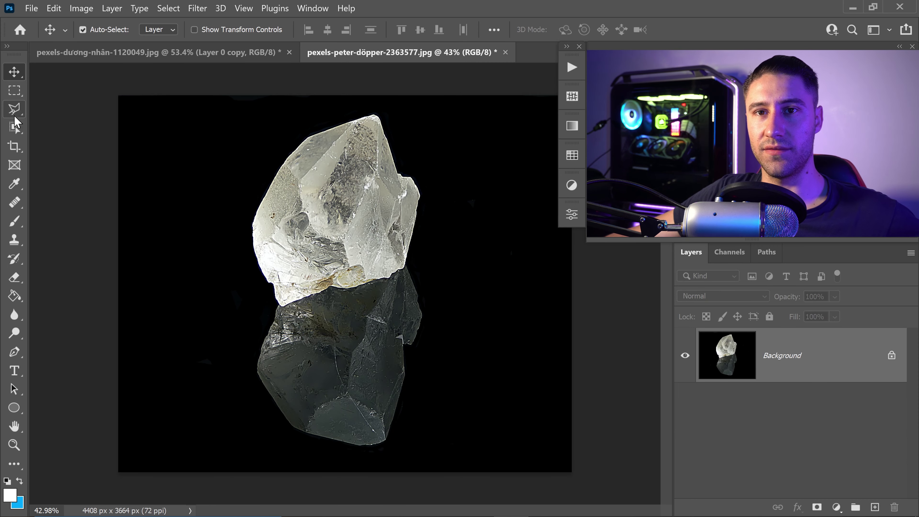
{"action": "left_click", "coordinate": [15, 126]}
{"action": "left_click_drag", "start_coordinate": [229, 97], "coordinate": [443, 309]}
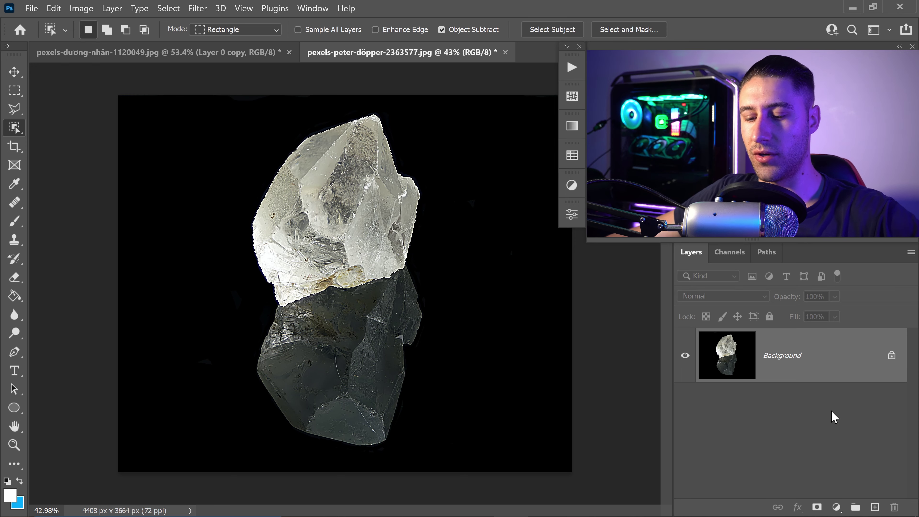
{"action": "key", "text": "ctrl+j"}
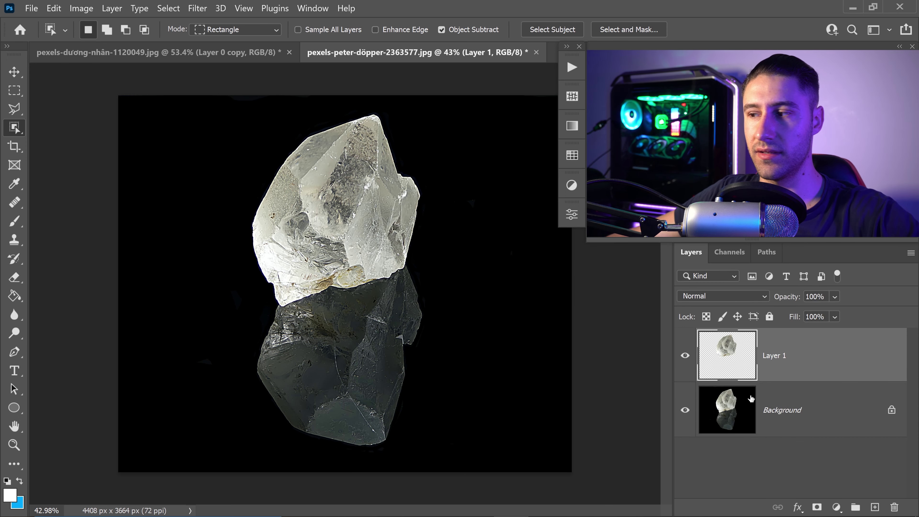
{"action": "left_click", "coordinate": [685, 411]}
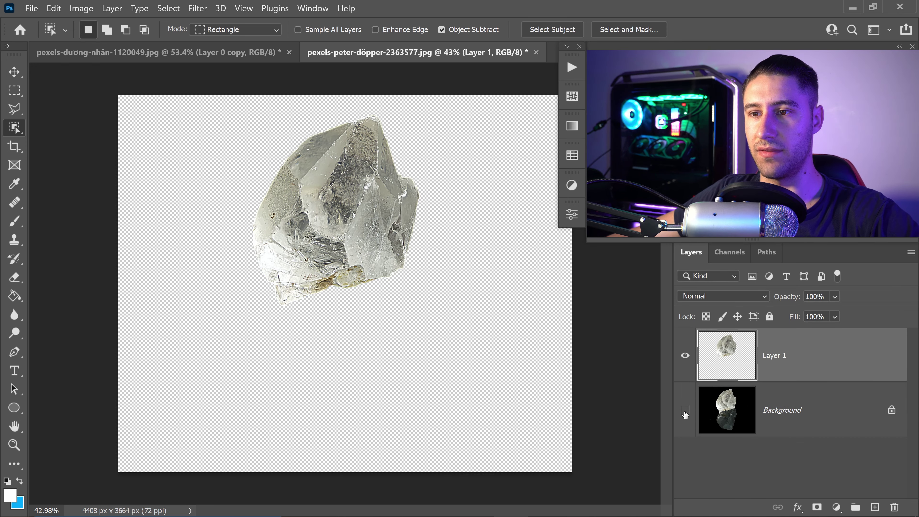
{"action": "key", "text": "v"}
{"action": "left_click_drag", "start_coordinate": [329, 208], "coordinate": [436, 261]}
- Rotate the crystal -15°, scale it down and place it floating in the upper right
{"action": "key", "text": "ctrl+t"}
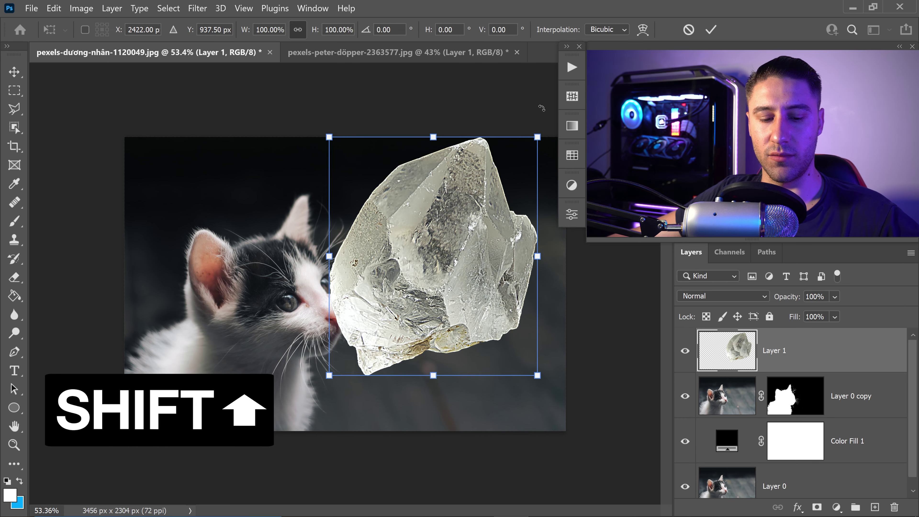
{"action": "left_click_drag", "start_coordinate": [546, 126], "coordinate": [464, 212]}
{"action": "left_click_drag", "start_coordinate": [418, 245], "coordinate": [467, 183]}
{"action": "key", "text": "Return"}
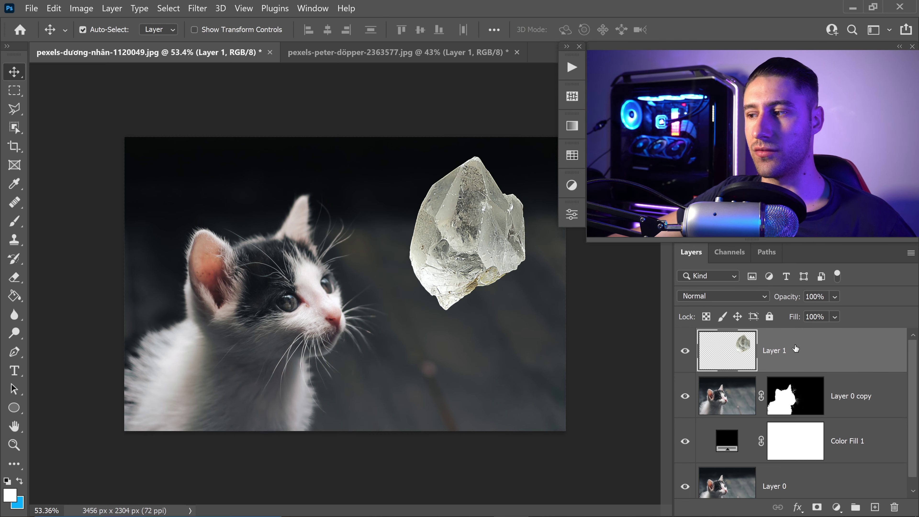
{"action": "right_click", "coordinate": [796, 347]}
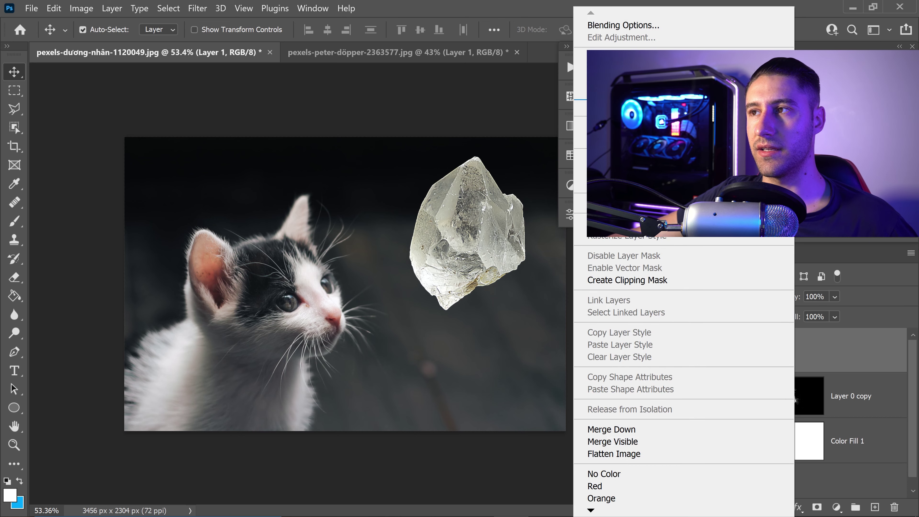
- Enable Inner Glow, Color Overlay and Outer Glow; set Inner Glow to 100% opacity, #97eaff, 79 px
{"action": "left_click", "coordinate": [626, 27]}
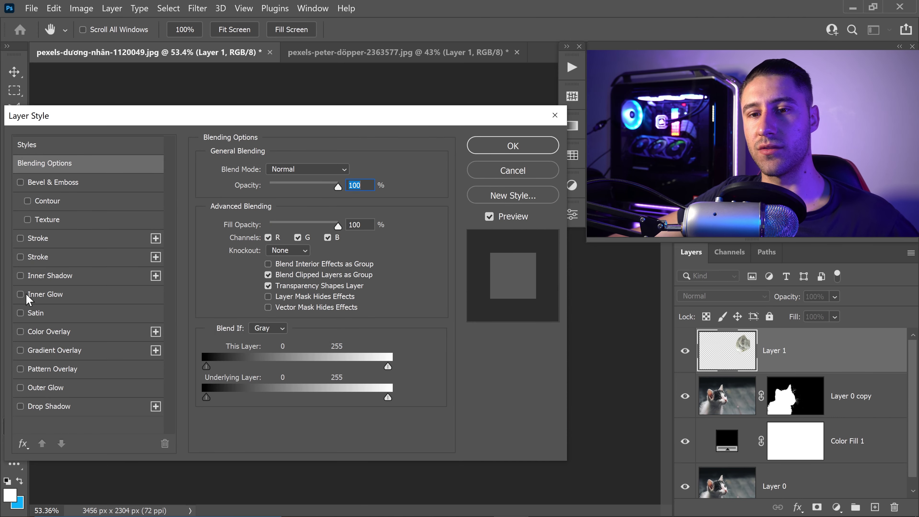
{"action": "left_click", "coordinate": [21, 294]}
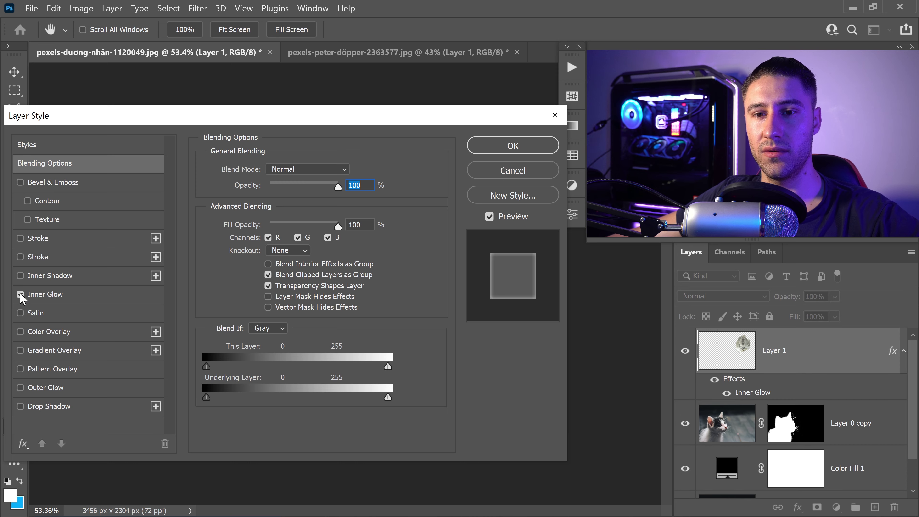
{"action": "left_click", "coordinate": [21, 332]}
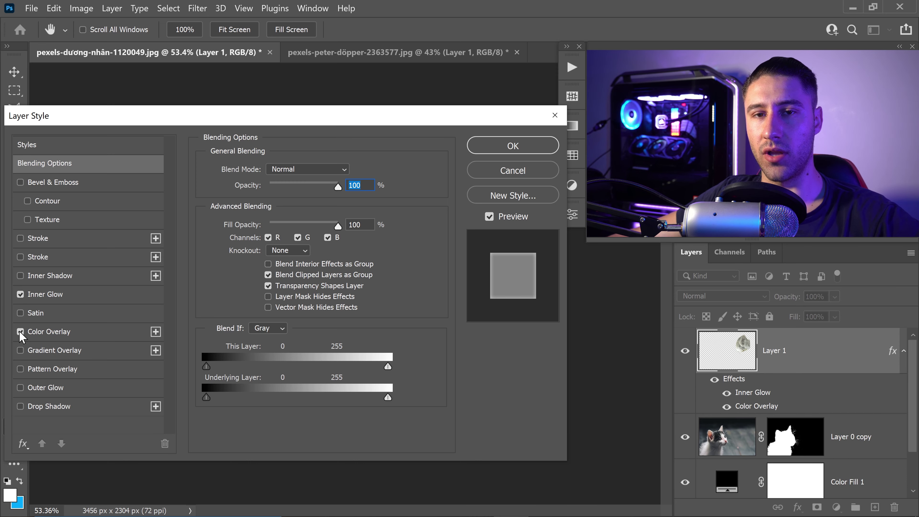
{"action": "left_click", "coordinate": [21, 387]}
{"action": "left_click", "coordinate": [58, 293]}
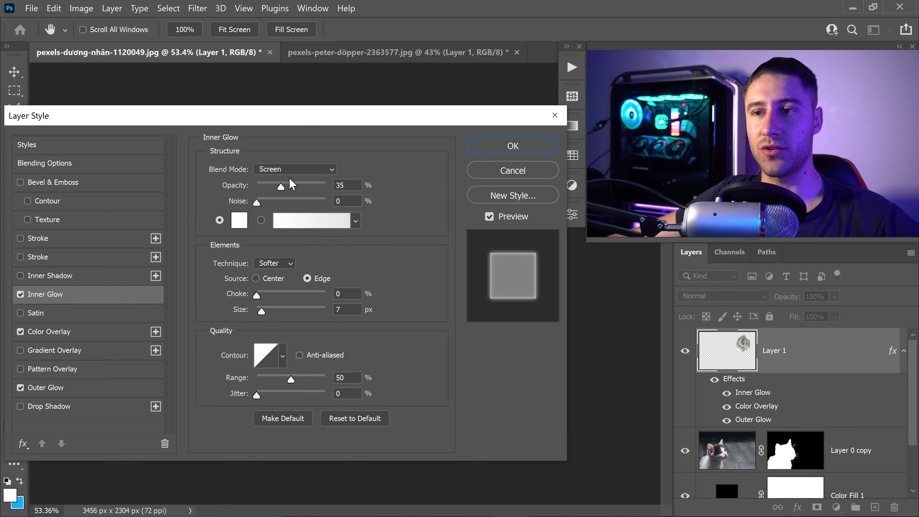
{"action": "left_click", "coordinate": [340, 186]}
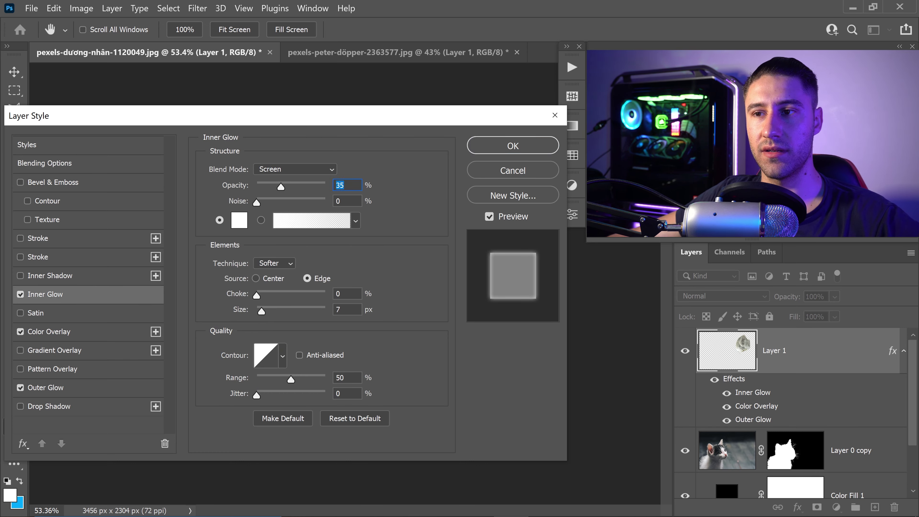
{"action": "type", "text": "100"}
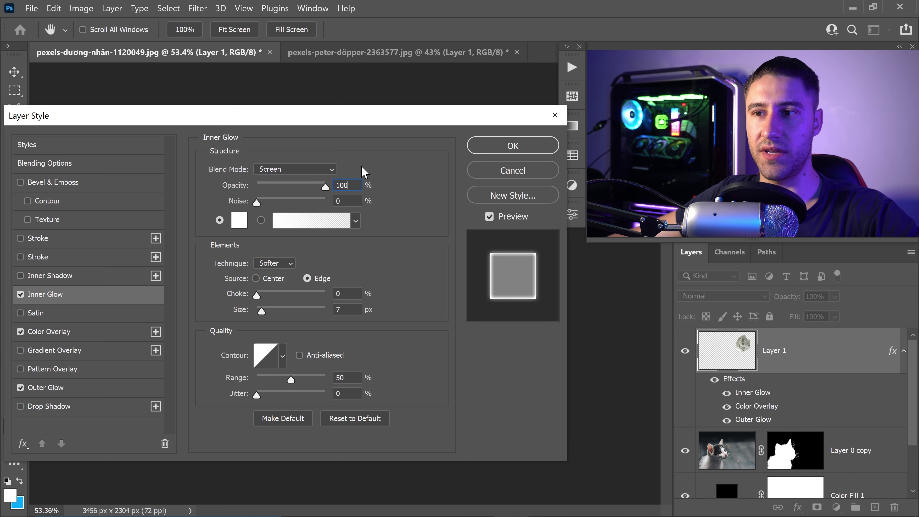
{"action": "left_click", "coordinate": [238, 221]}
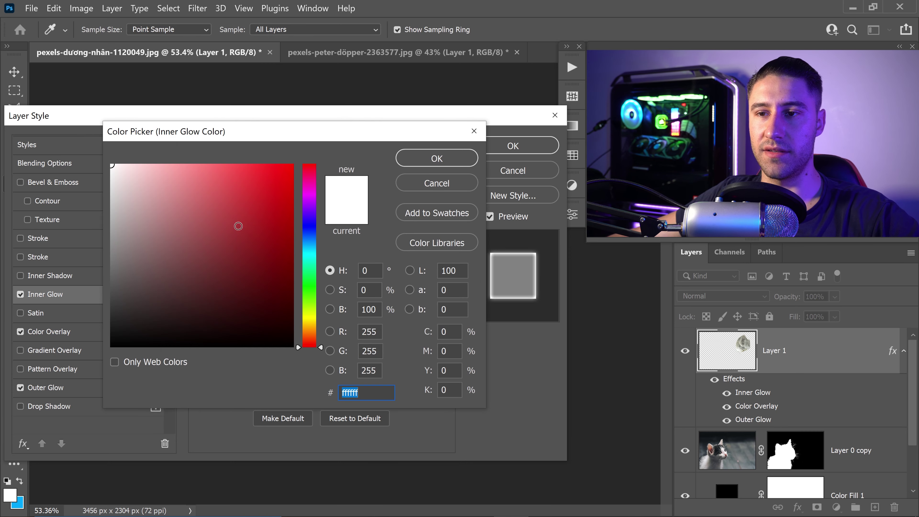
{"action": "type", "text": "97"}
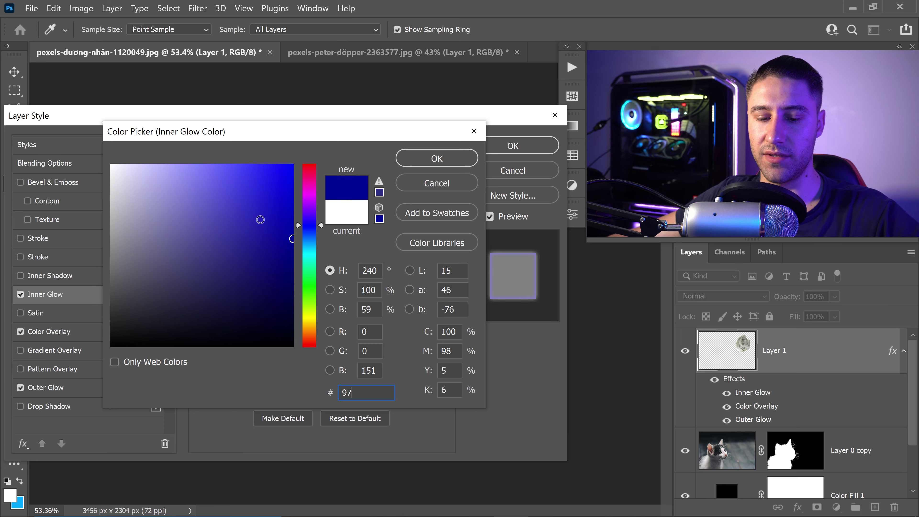
{"action": "type", "text": "eaff"}
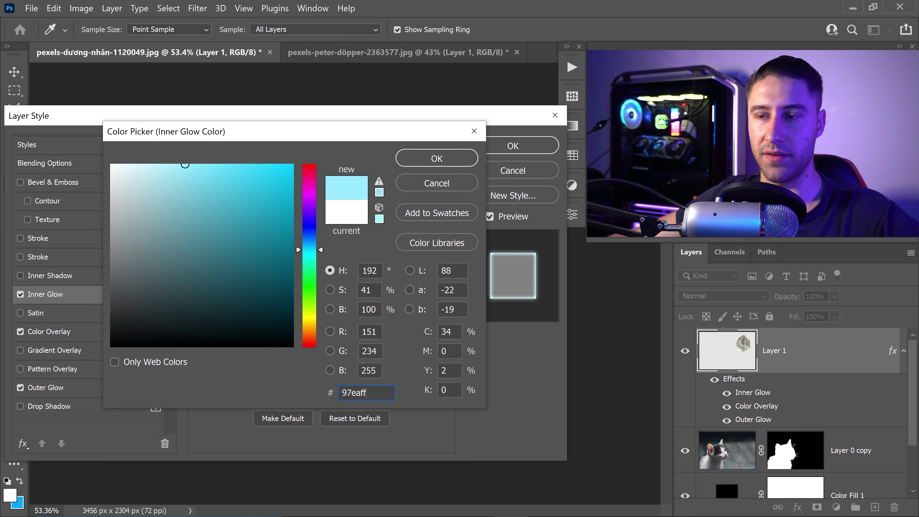
{"action": "left_click", "coordinate": [438, 159]}
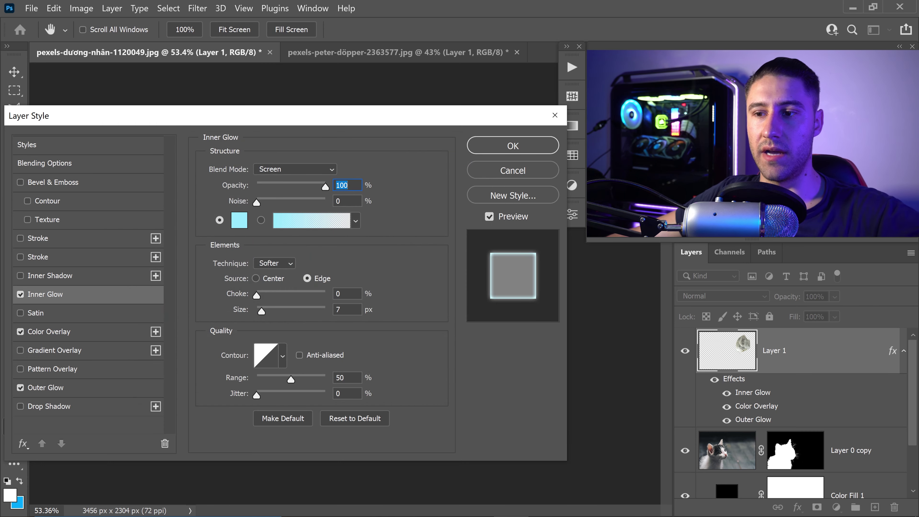
{"action": "left_click", "coordinate": [347, 310]}
{"action": "type", "text": "79"}
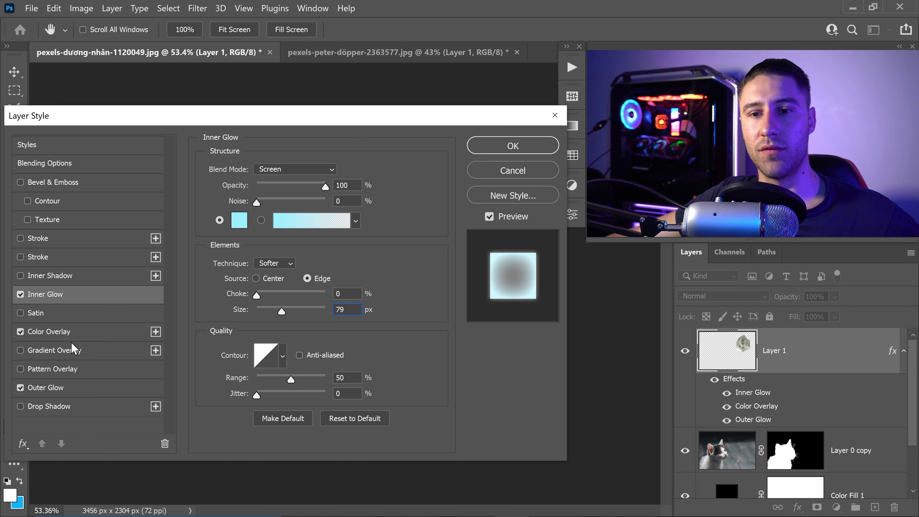
- Set the Color Overlay to Overlay blending with colour #00d2ff
{"action": "left_click", "coordinate": [52, 337]}
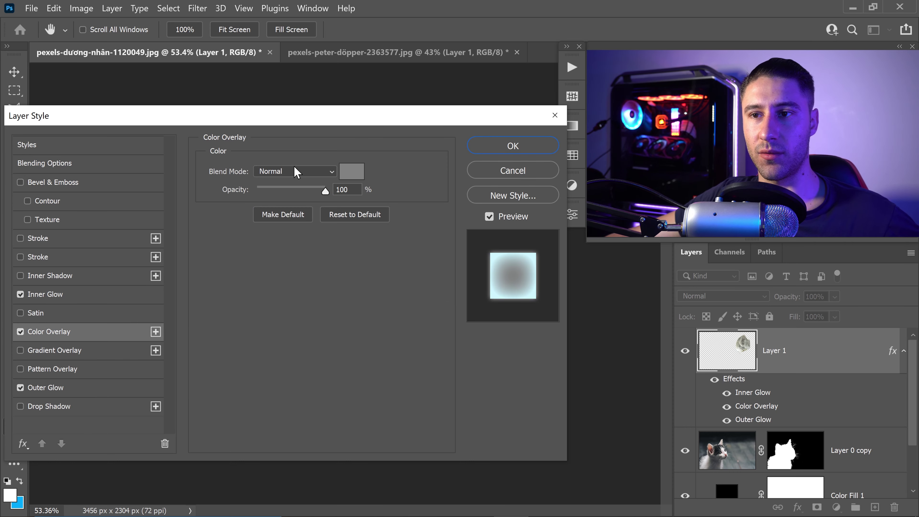
{"action": "left_click", "coordinate": [299, 172]}
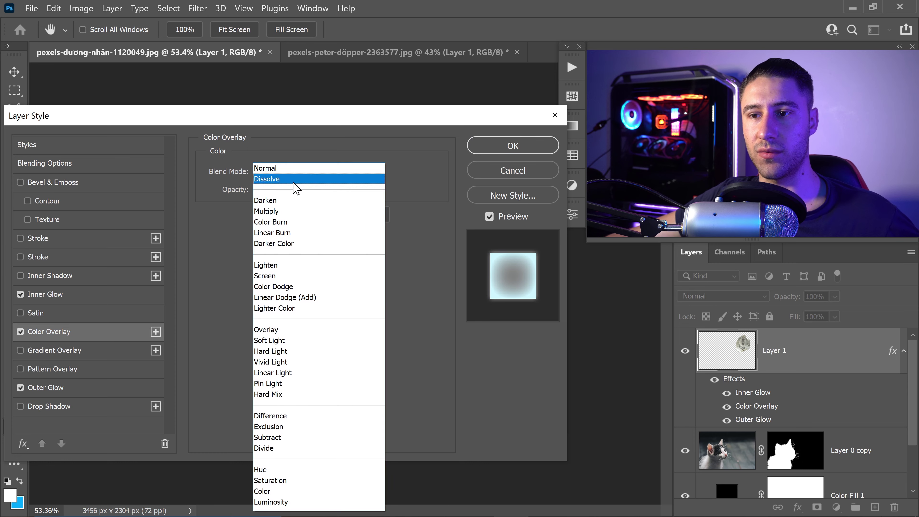
{"action": "left_click", "coordinate": [281, 329]}
{"action": "left_click", "coordinate": [353, 173]}
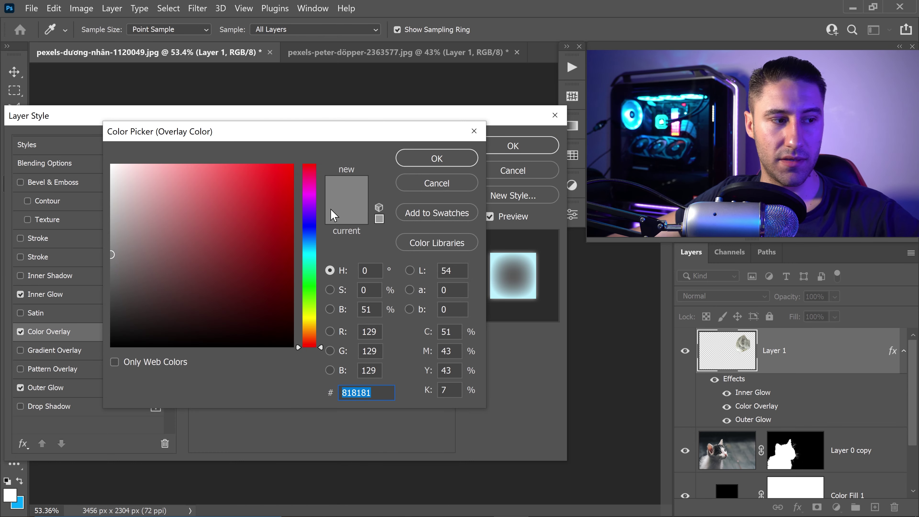
{"action": "type", "text": "00"}
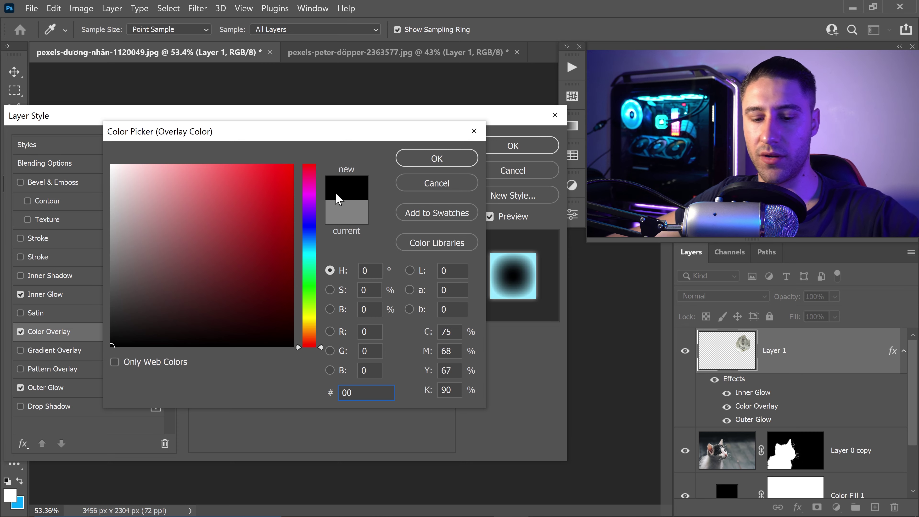
{"action": "type", "text": "d2ff"}
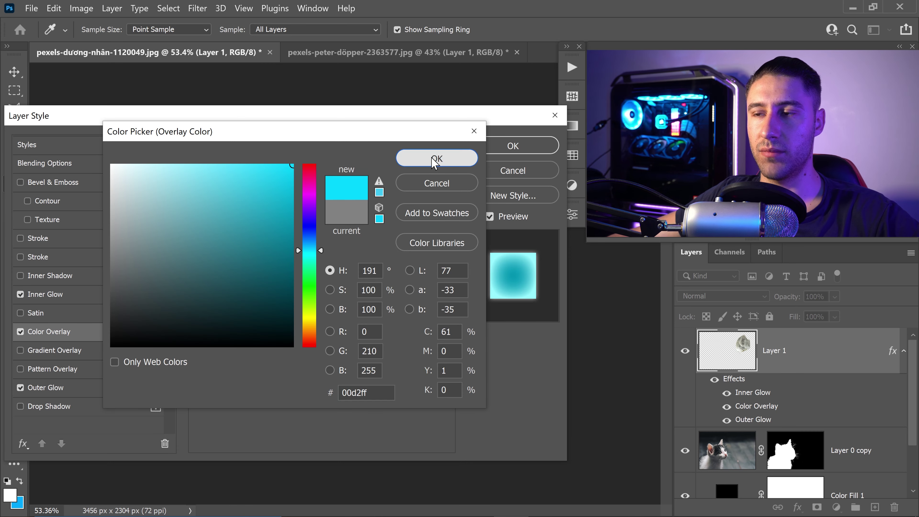
{"action": "left_click", "coordinate": [435, 161]}
- Set Outer Glow to Normal blending, white, 60 px size, and apply the layer style
{"action": "left_click", "coordinate": [61, 389]}
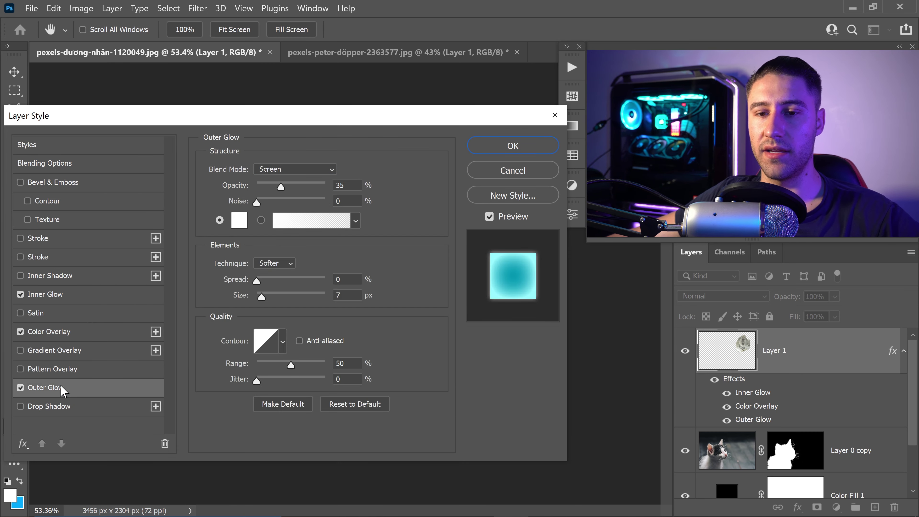
{"action": "left_click", "coordinate": [304, 171]}
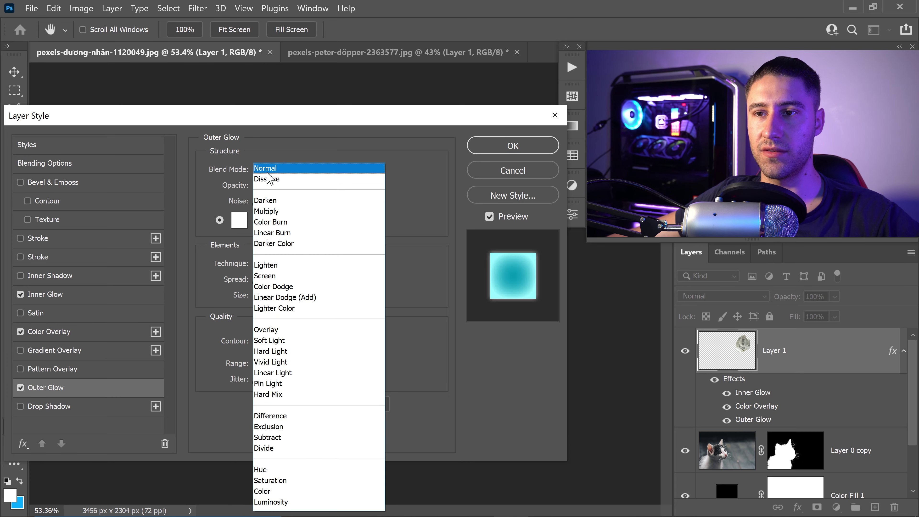
{"action": "left_click", "coordinate": [303, 168]}
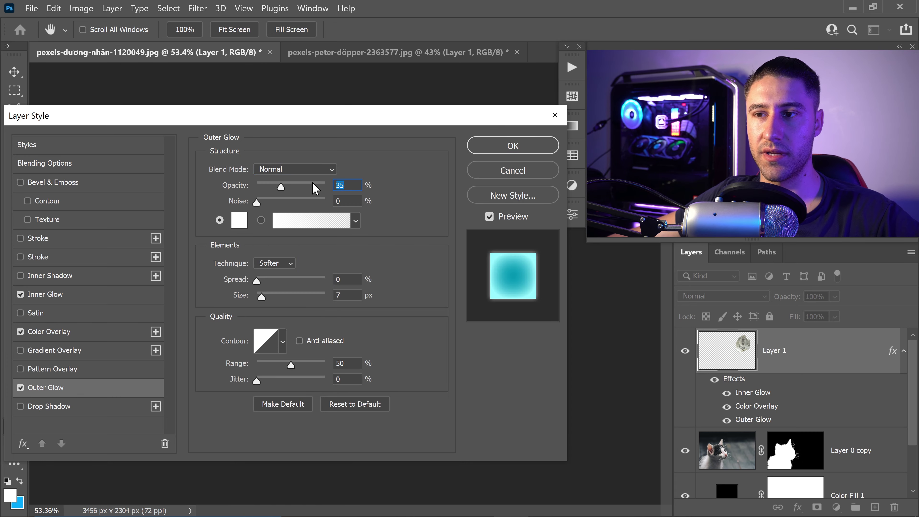
{"action": "left_click", "coordinate": [239, 221]}
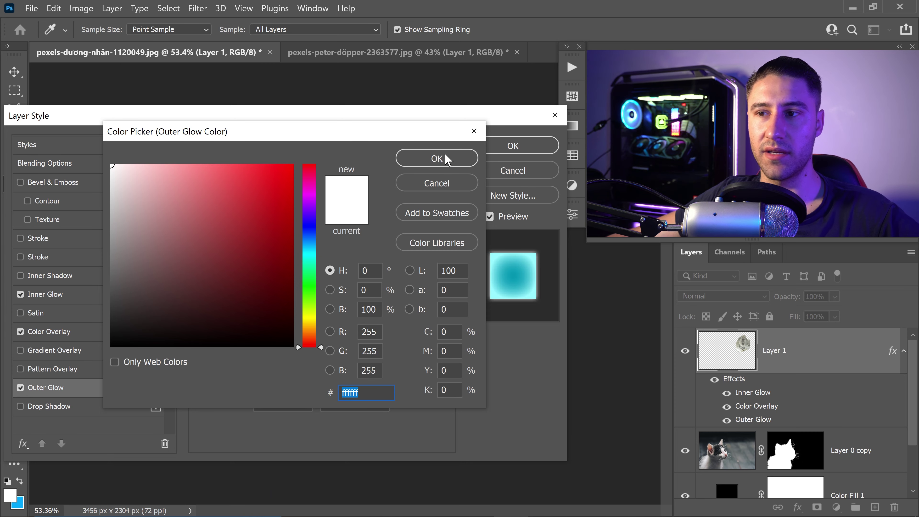
{"action": "left_click", "coordinate": [429, 159]}
{"action": "left_click", "coordinate": [346, 295]}
{"action": "type", "text": "70"}
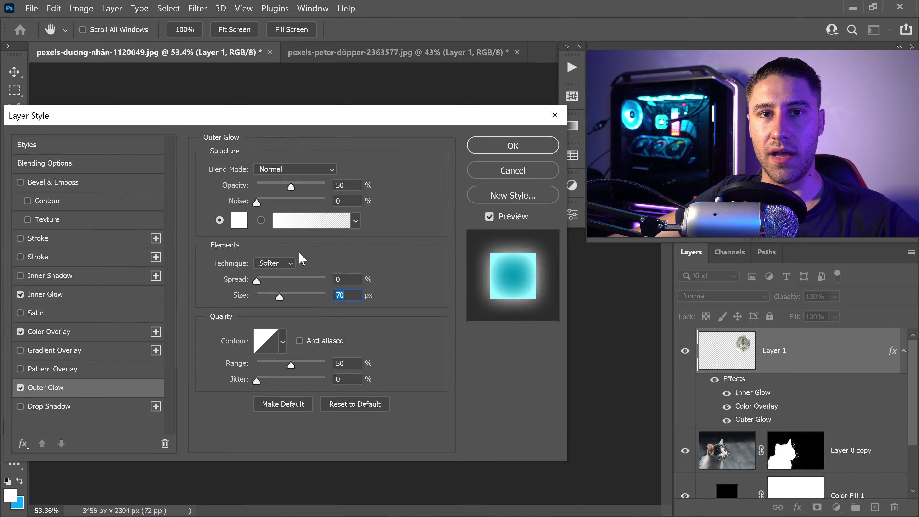
{"action": "type", "text": "60"}
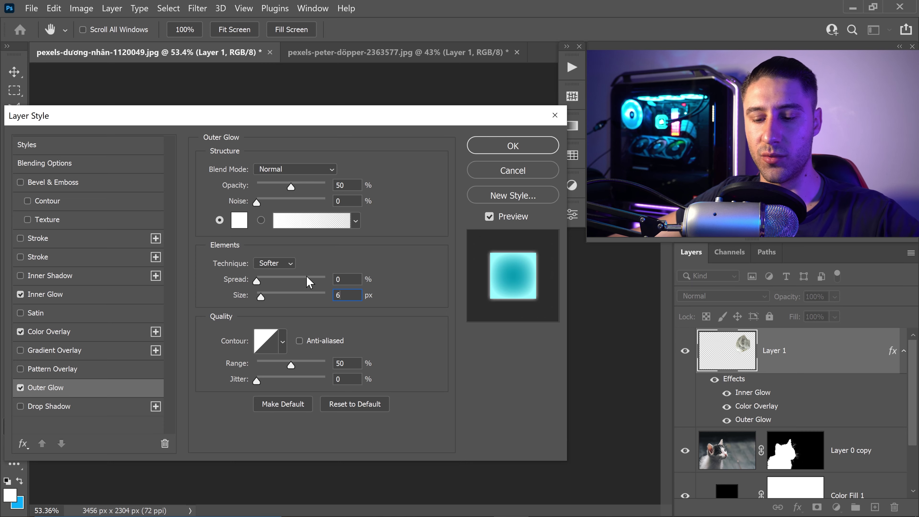
{"action": "left_click", "coordinate": [514, 146]}
- Add a new layer beneath the crystal and prepare a white soft brush
{"action": "left_click", "coordinate": [904, 351]}
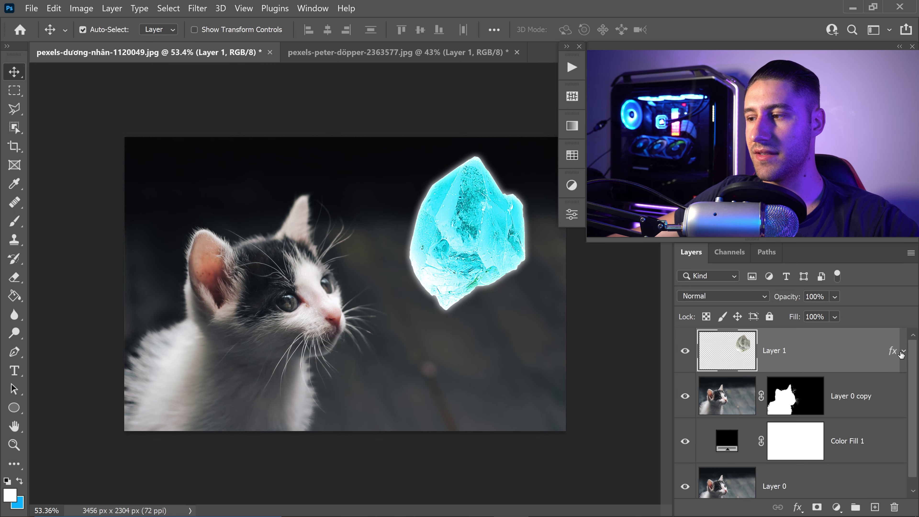
{"action": "left_click", "coordinate": [877, 508]}
{"action": "left_click_drag", "start_coordinate": [807, 349], "coordinate": [816, 400]}
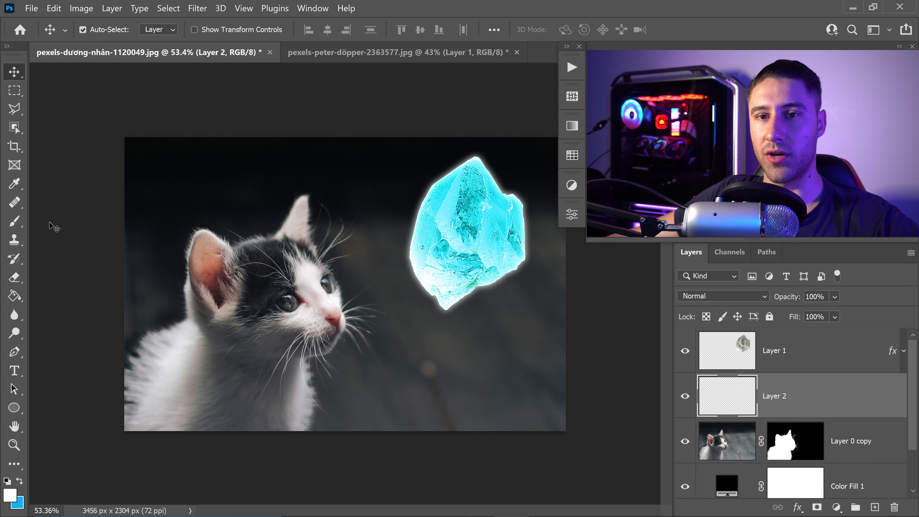
{"action": "left_click", "coordinate": [14, 225]}
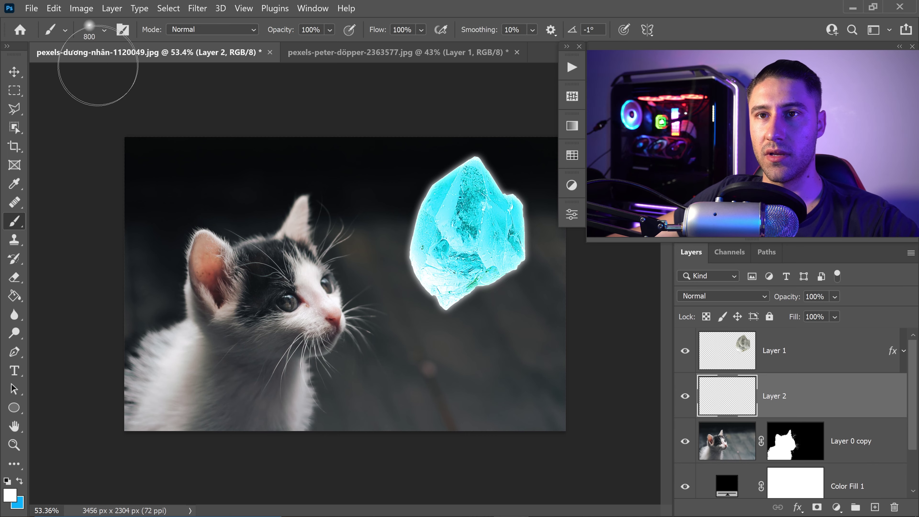
{"action": "left_click", "coordinate": [104, 32]}
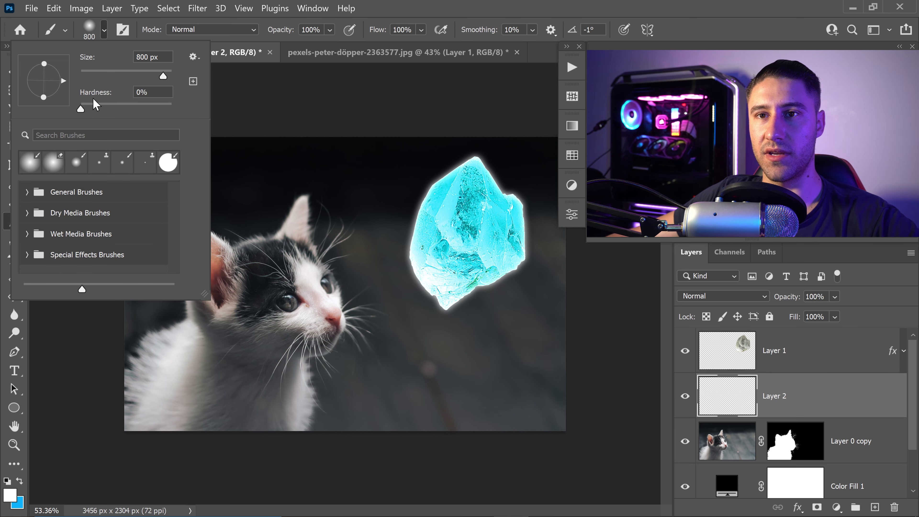
{"action": "left_click", "coordinate": [11, 498]}
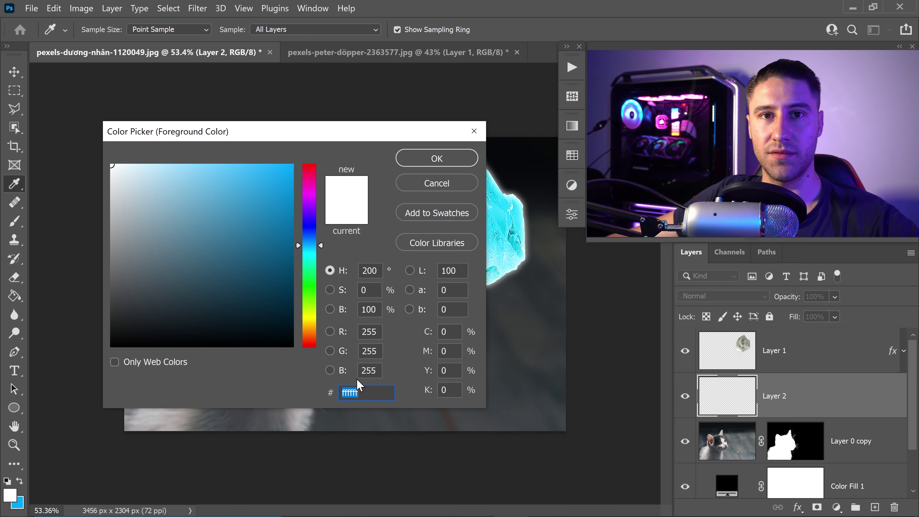
{"action": "left_click", "coordinate": [443, 160]}
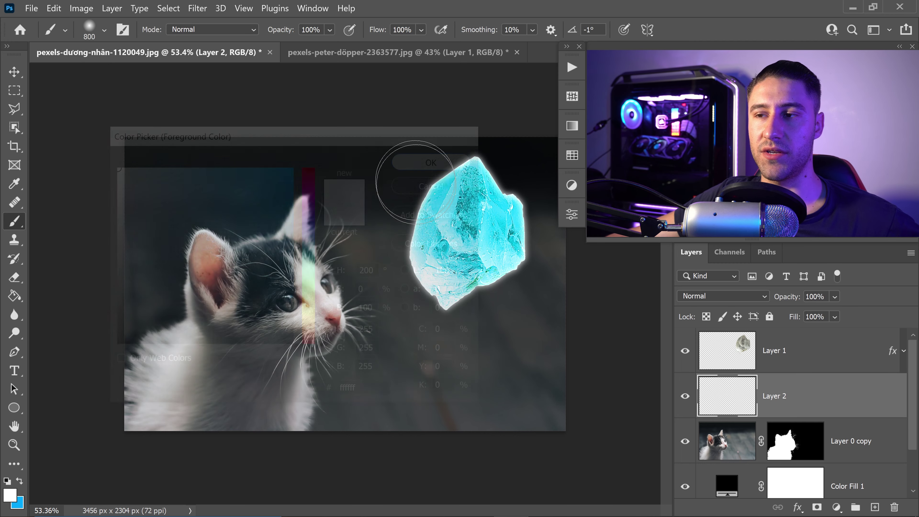
- Paint a large soft white glow around the crystal and blend it as Overlay at 73% opacity
{"action": "left_click", "coordinate": [431, 286]}
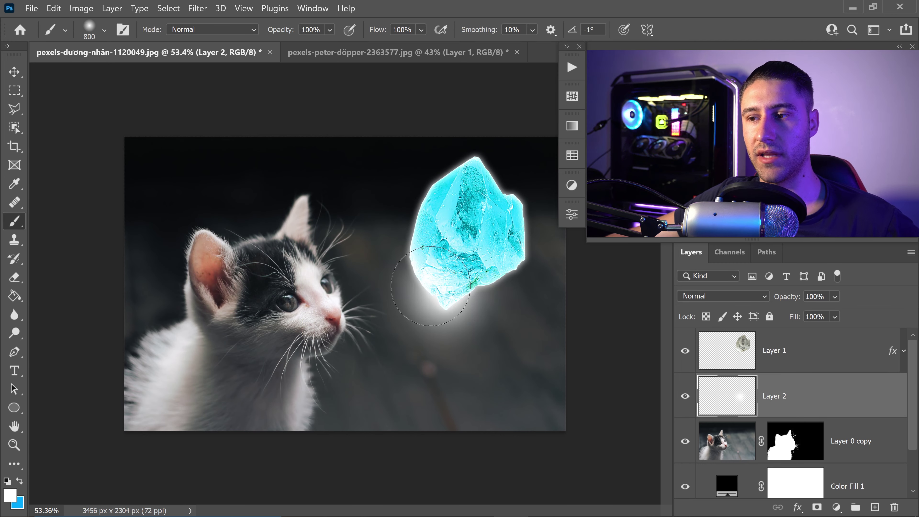
{"action": "key", "text": "bracketright"}
{"action": "key", "text": "bracketright"}
{"action": "key", "text": "bracketright"}
{"action": "key", "text": "bracketright"}
{"action": "left_click", "coordinate": [463, 237]}
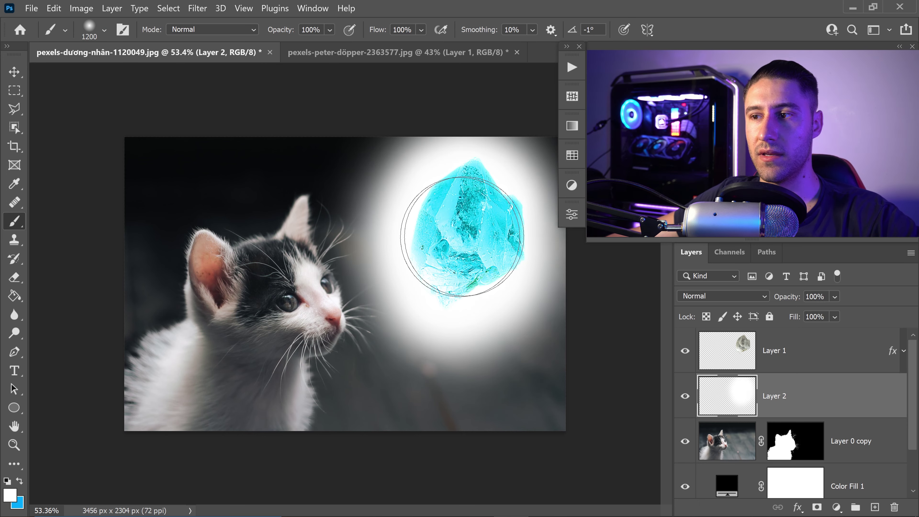
{"action": "left_click", "coordinate": [702, 297]}
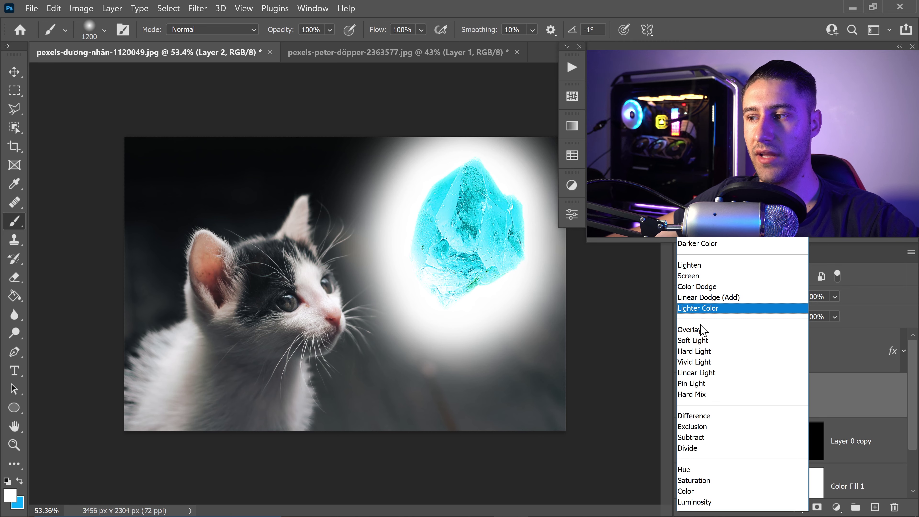
{"action": "left_click", "coordinate": [702, 329]}
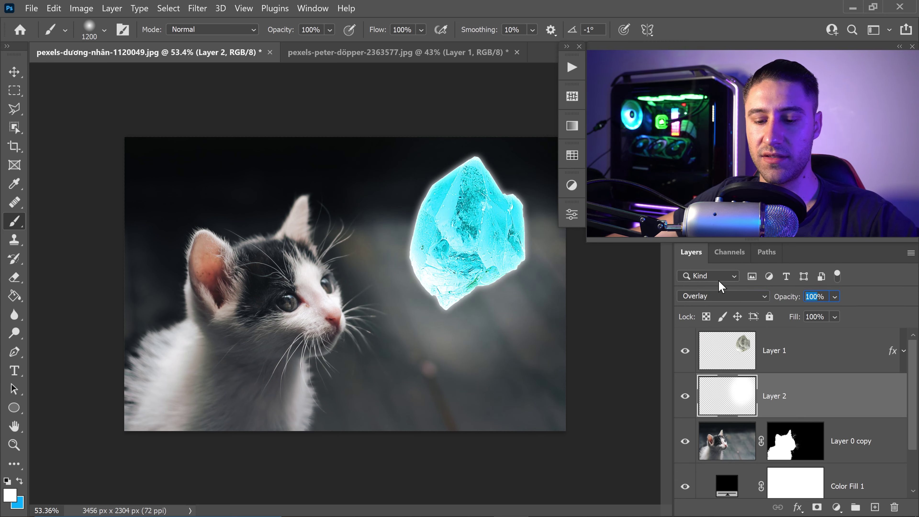
{"action": "type", "text": "73"}
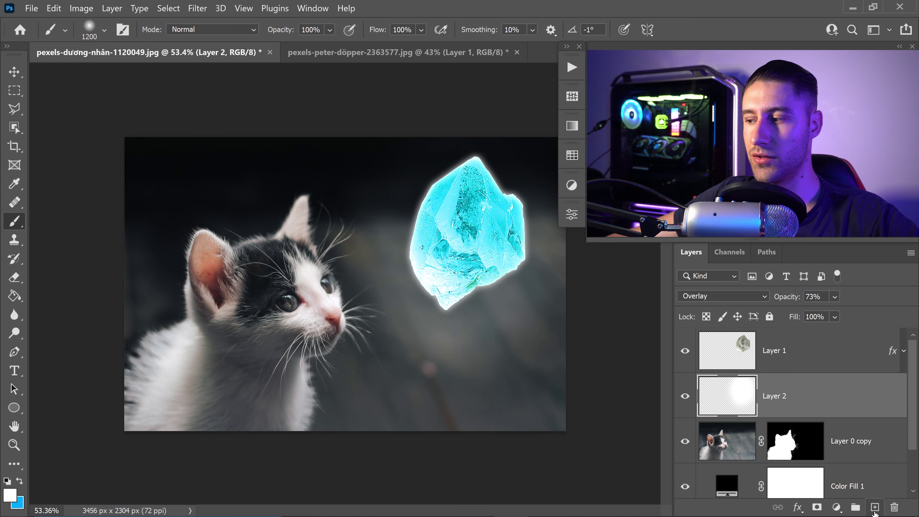
- On new Layer 3, paint a tighter white glow beneath the crystal with an 800 px brush
{"action": "left_click", "coordinate": [875, 508]}
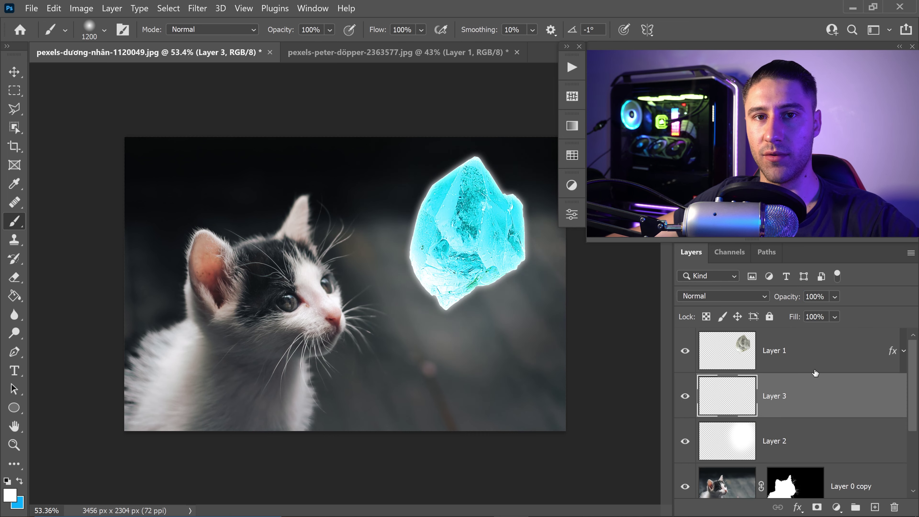
{"action": "key", "text": "bracketleft"}
{"action": "key", "text": "bracketleft"}
{"action": "key", "text": "bracketleft"}
{"action": "key", "text": "bracketleft"}
{"action": "left_click", "coordinate": [462, 285]}
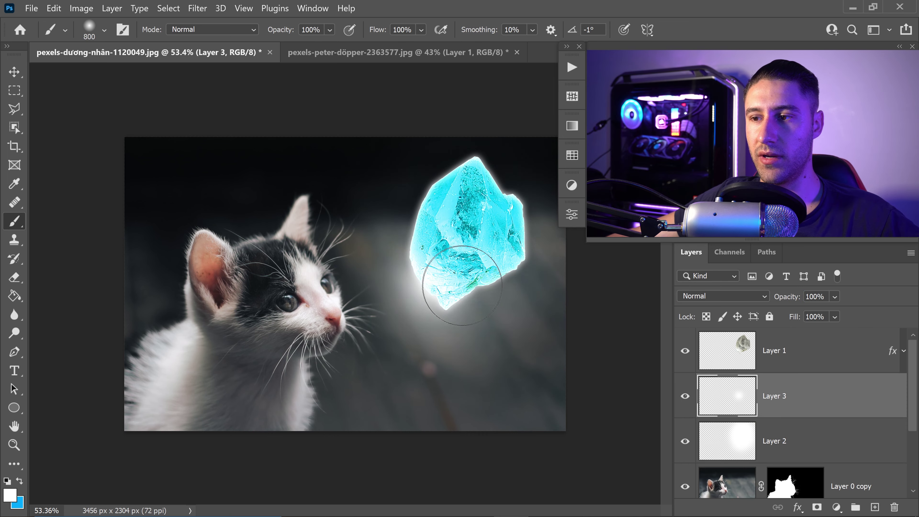
{"action": "left_click", "coordinate": [466, 284]}
{"action": "left_click", "coordinate": [457, 282]}
{"action": "left_click", "coordinate": [452, 284]}
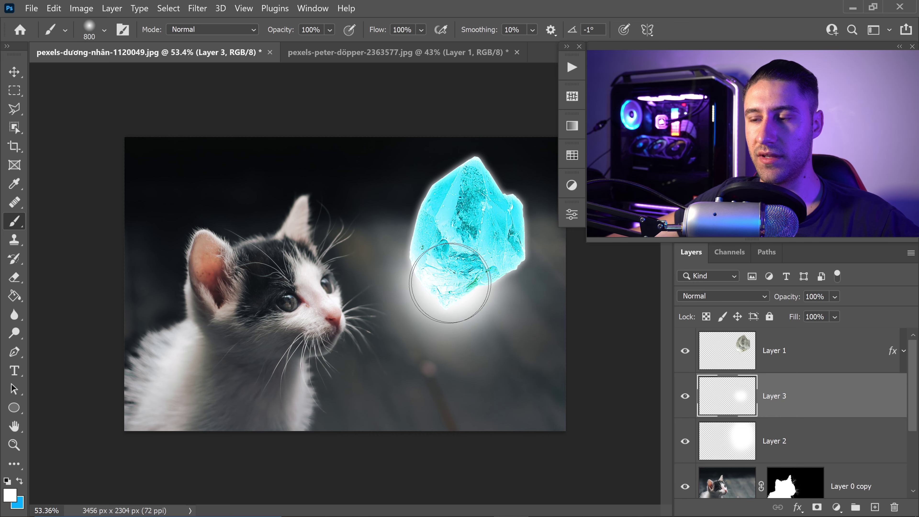
{"action": "left_click", "coordinate": [449, 286]}
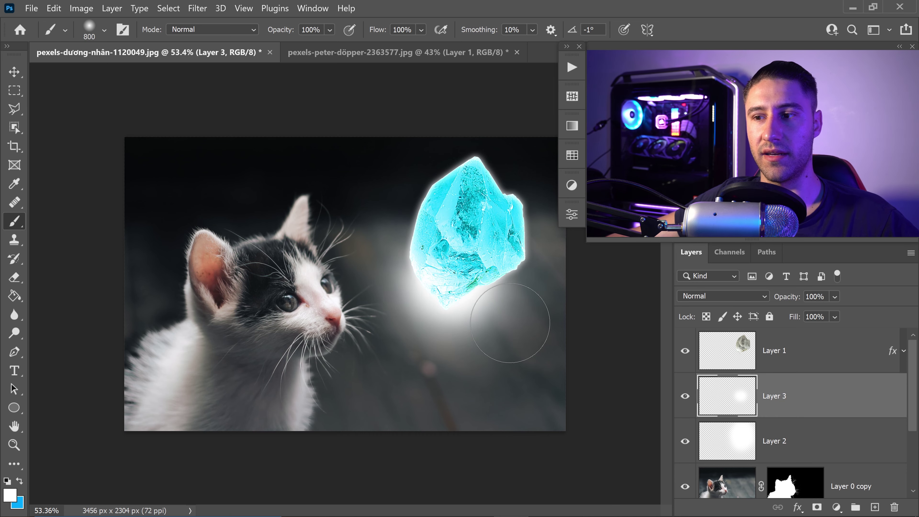
- Set Layer 3 to Overlay blending at 50% opacity
{"action": "left_click", "coordinate": [728, 300]}
{"action": "left_click", "coordinate": [711, 330]}
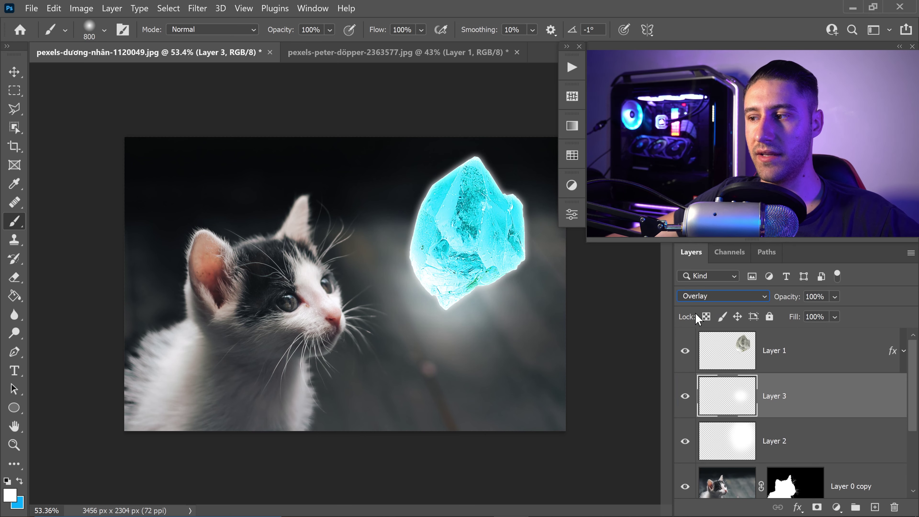
{"action": "type", "text": "50"}
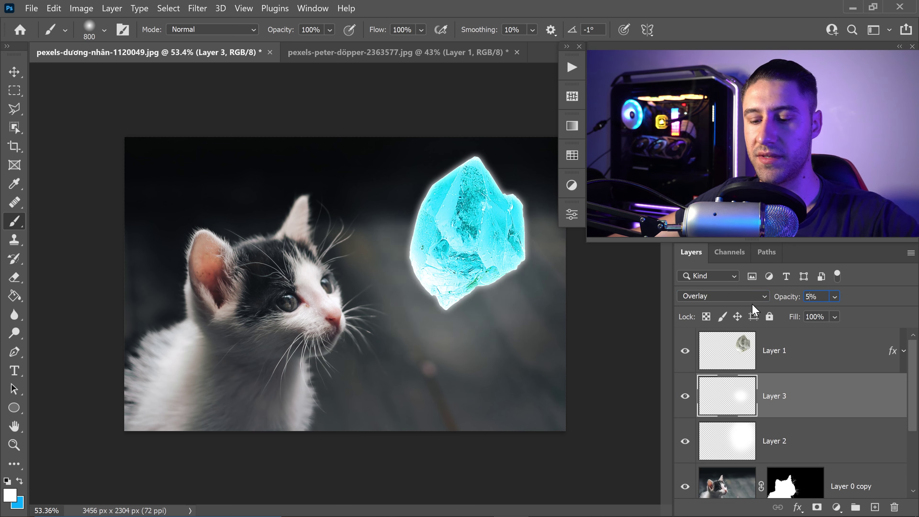
{"action": "left_click", "coordinate": [835, 297]}
{"action": "left_click", "coordinate": [859, 496]}
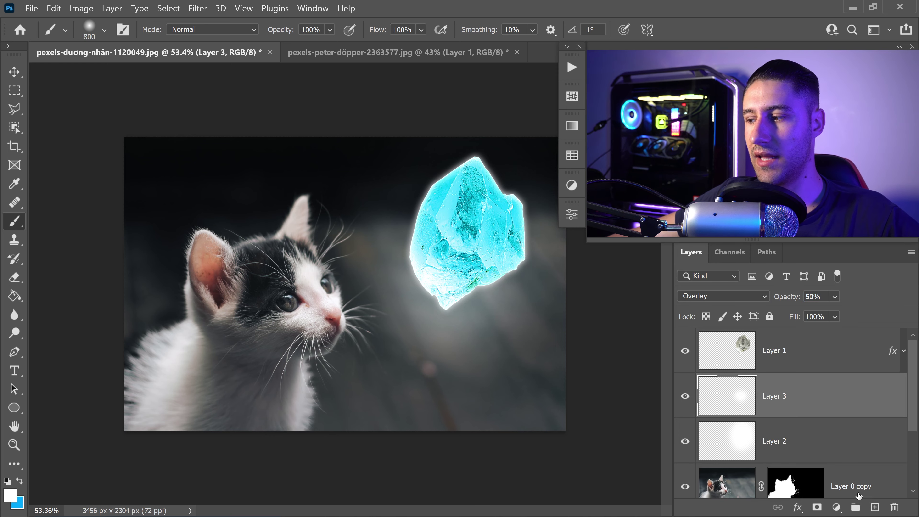
- Add Layer 4 and set the foreground colour to blue 00a8ff
{"action": "left_click", "coordinate": [875, 508]}
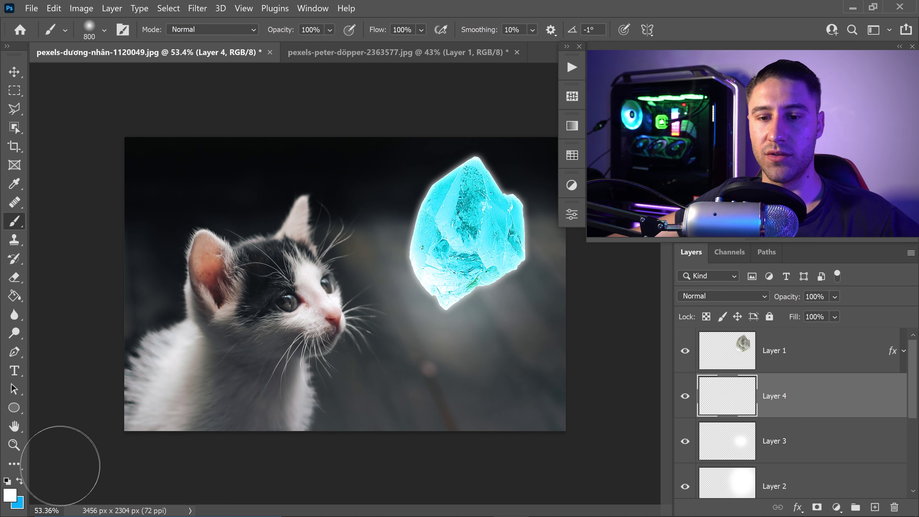
{"action": "left_click", "coordinate": [11, 495]}
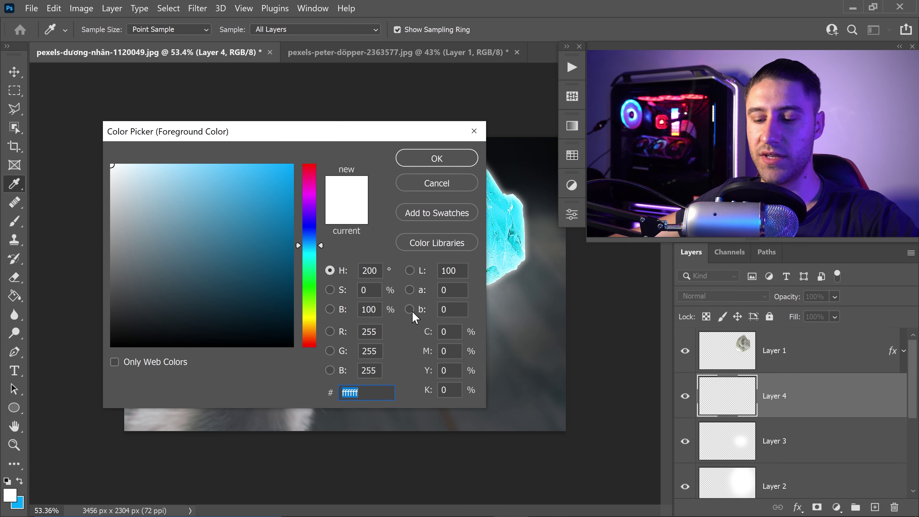
{"action": "type", "text": "00"}
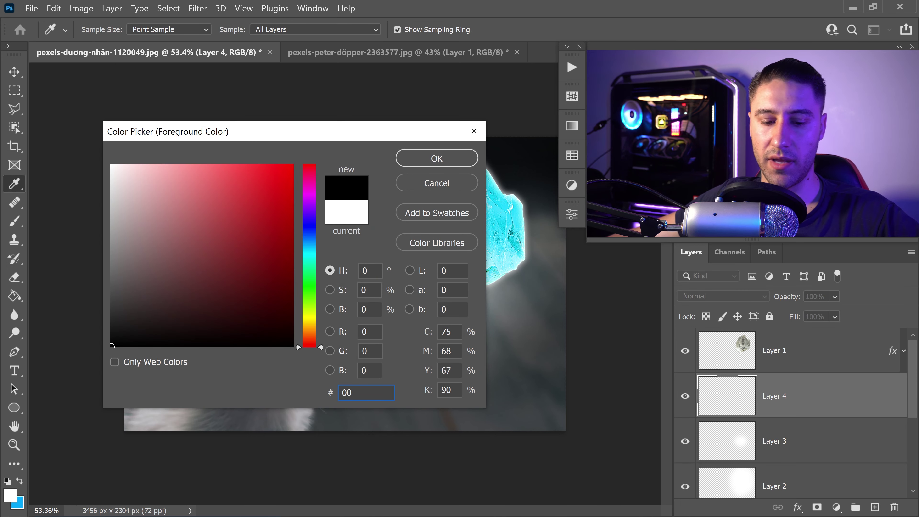
{"action": "type", "text": "a8ff"}
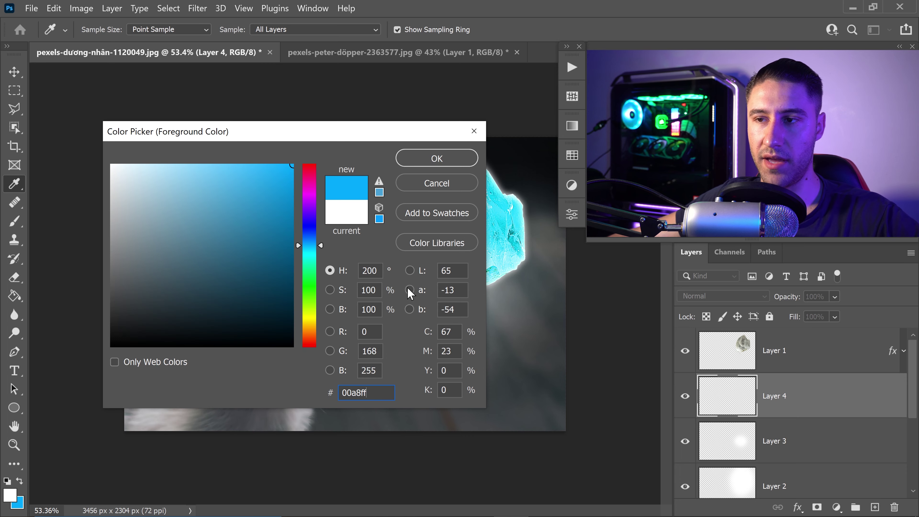
{"action": "left_click", "coordinate": [436, 158]}
{"action": "key", "text": "b"}
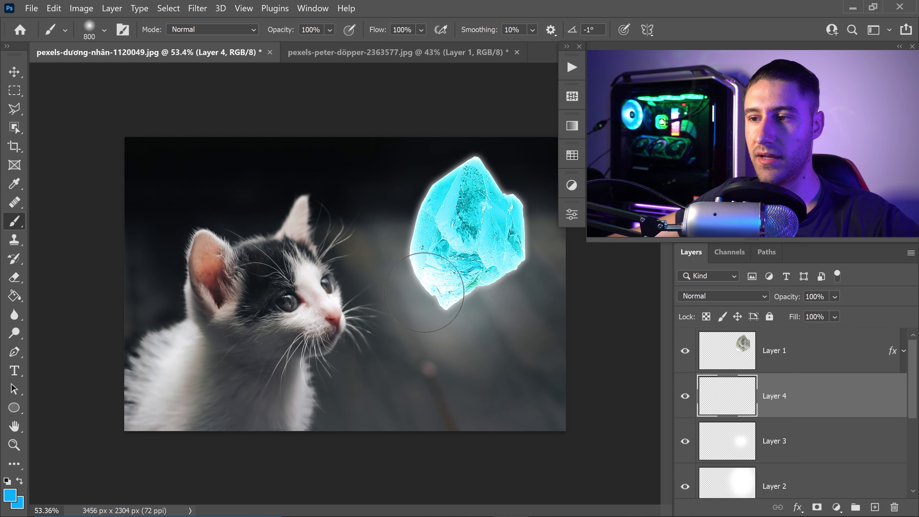
- Paint a blue glow around the crystal and blend it as Linear Dodge (Add) at 66%
{"action": "mouse_move", "coordinate": [440, 298]}
{"action": "left_mouse_down"}
{"action": "mouse_move", "coordinate": [460, 260]}
{"action": "mouse_move", "coordinate": [446, 236]}
{"action": "mouse_move", "coordinate": [467, 232]}
{"action": "left_mouse_up"}
{"action": "left_click", "coordinate": [710, 296]}
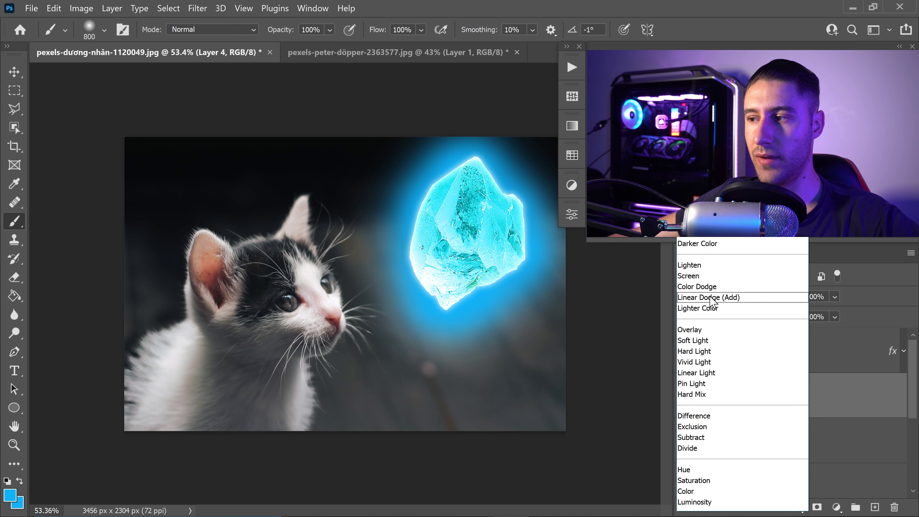
{"action": "left_click", "coordinate": [702, 297]}
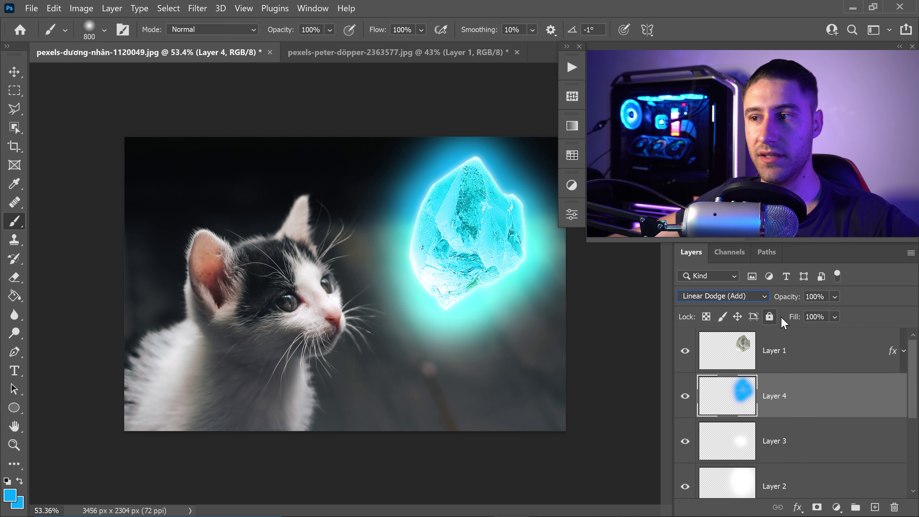
{"action": "type", "text": "66"}
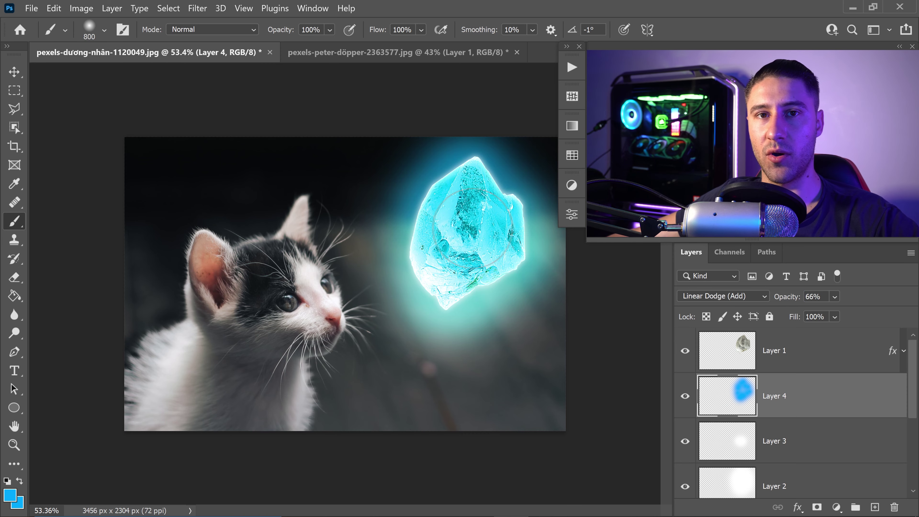
- Select Layer 2, reset the foreground colour to ffffff and enlarge the brush to 900 px
{"action": "scroll", "coordinate": [785, 412], "scroll_direction": "down", "scroll_amount": 1}
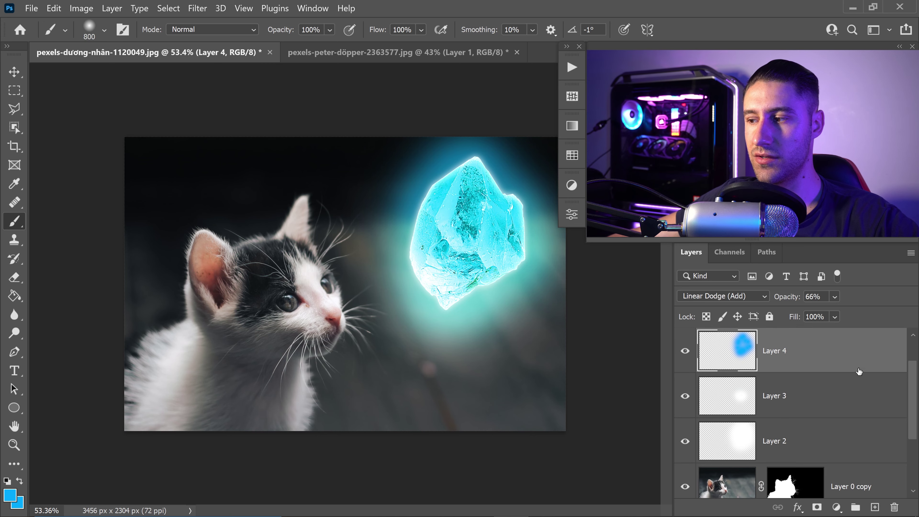
{"action": "left_click", "coordinate": [768, 445]}
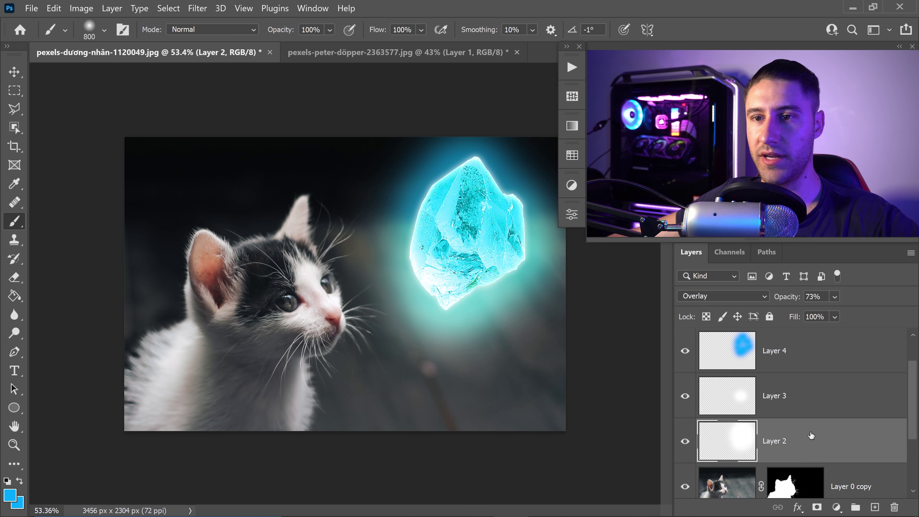
{"action": "left_click", "coordinate": [10, 494]}
{"action": "type", "text": "ffffff"}
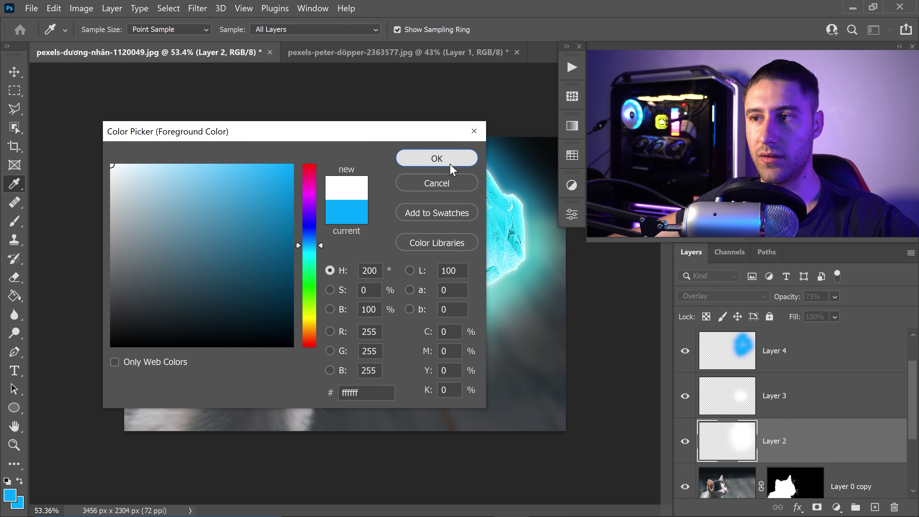
{"action": "left_click", "coordinate": [436, 157]}
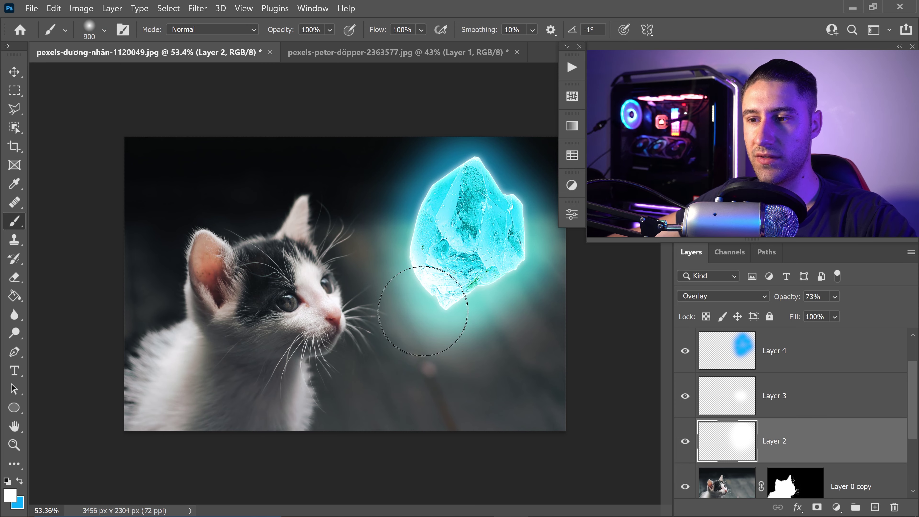
{"action": "key", "text": "bracketright"}
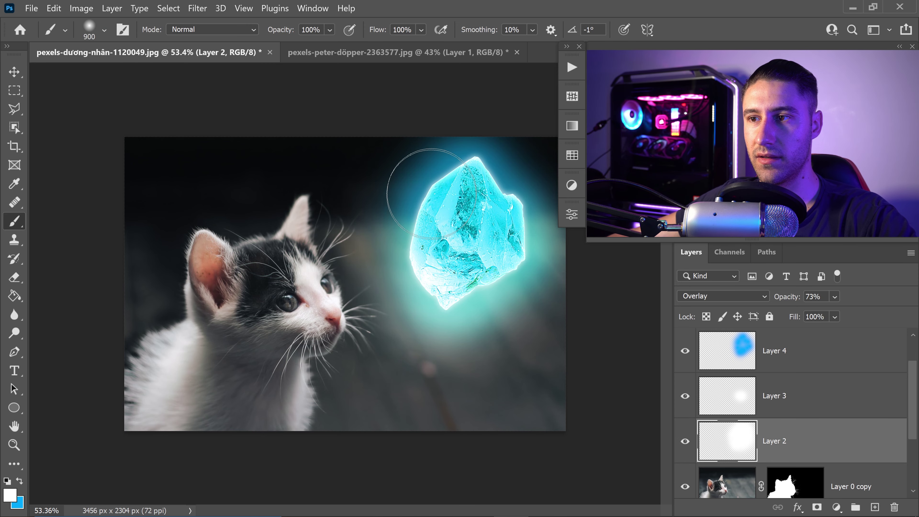
- Set the crystal layer (Layer 1) blend mode to Linear Light
{"action": "key", "text": "v"}
{"action": "scroll", "coordinate": [828, 379], "scroll_direction": "up", "scroll_amount": 2}
{"action": "left_click", "coordinate": [807, 351]}
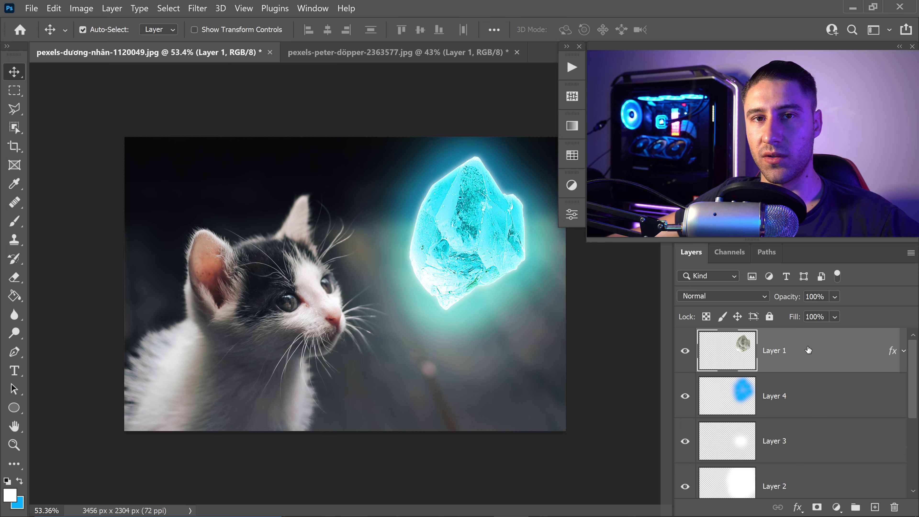
{"action": "left_click", "coordinate": [725, 300]}
{"action": "scroll", "coordinate": [725, 300], "scroll_direction": "down", "scroll_amount": 4}
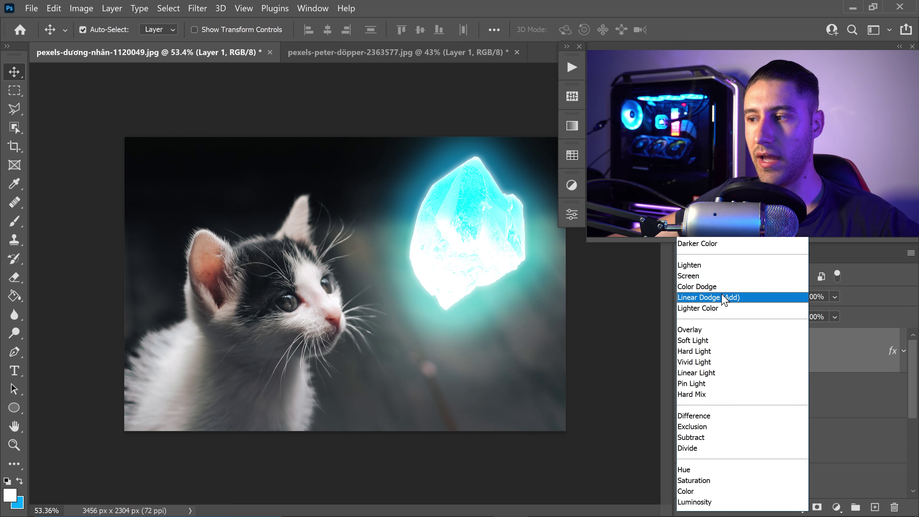
{"action": "left_click", "coordinate": [706, 376]}
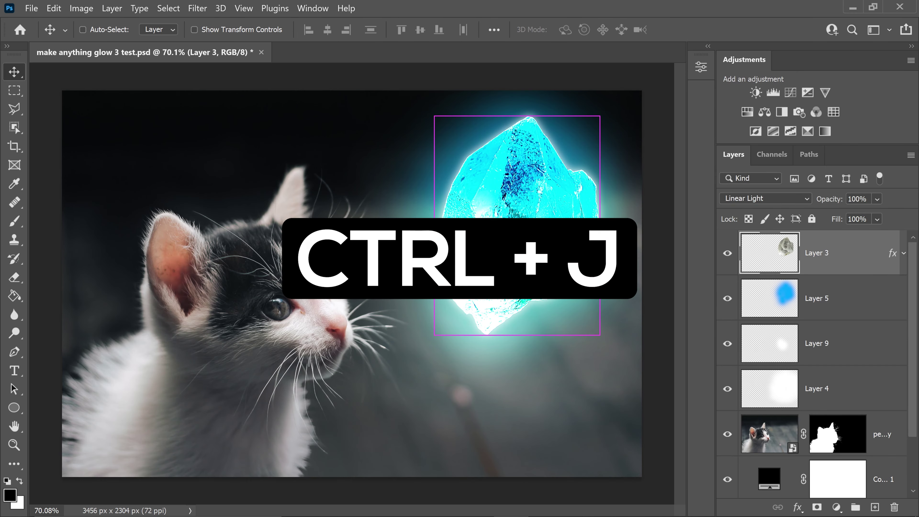
- Duplicate the crystal layer and turn off the copy's Inner Glow and Outer Glow, keeping Color Overlay
{"action": "key", "text": "ctrl+j"}
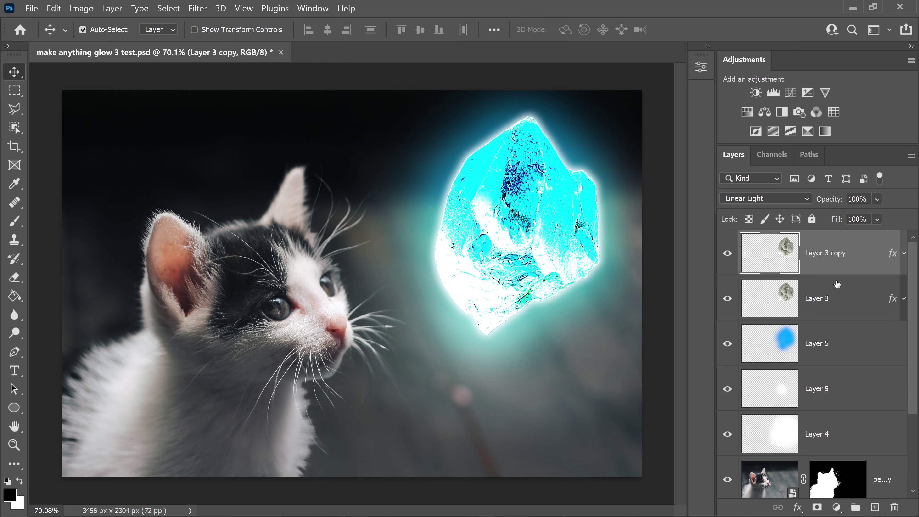
{"action": "right_click", "coordinate": [875, 256]}
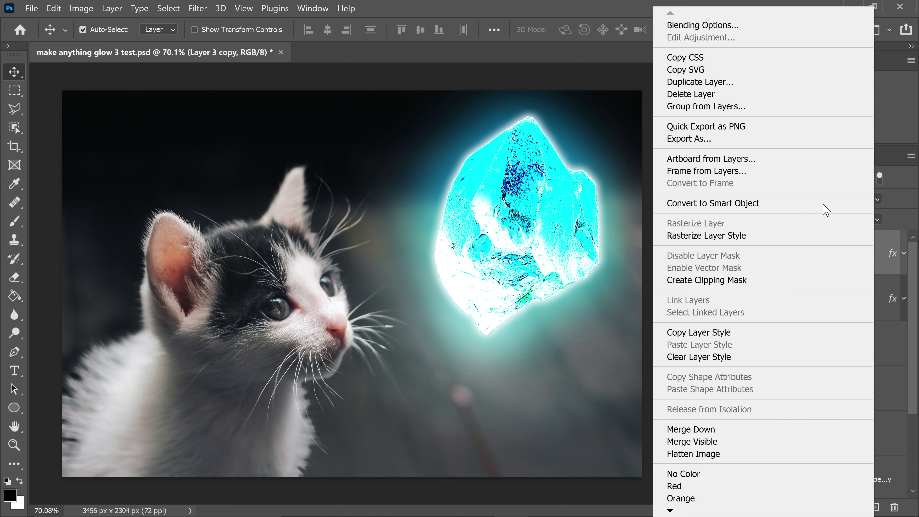
{"action": "left_click", "coordinate": [700, 25]}
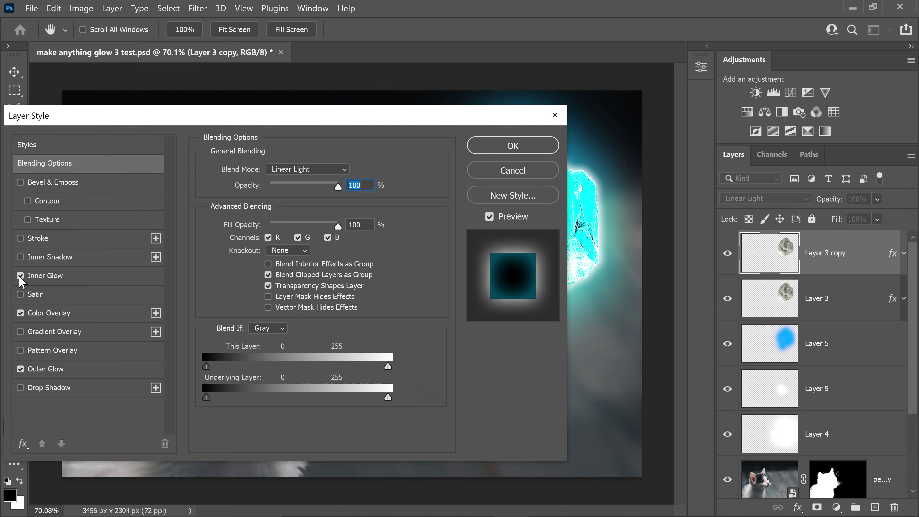
{"action": "left_click", "coordinate": [20, 276]}
{"action": "left_click", "coordinate": [20, 369]}
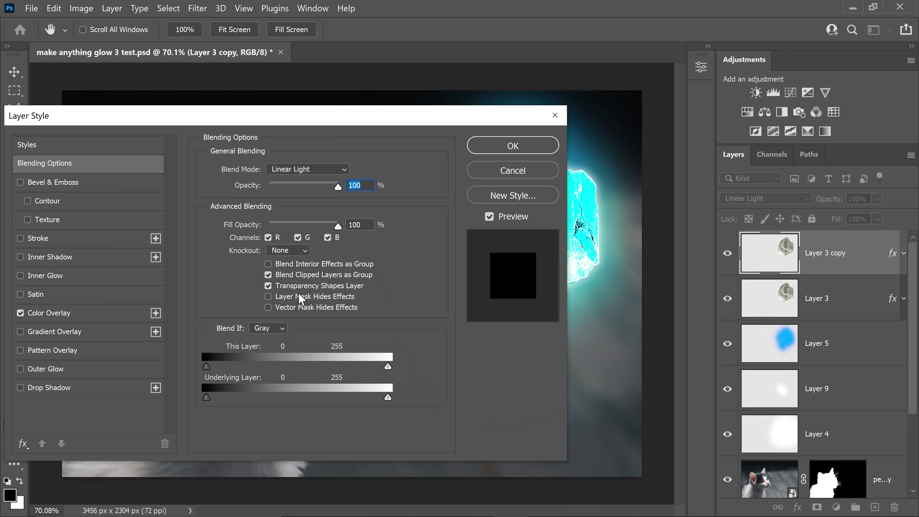
{"action": "left_click", "coordinate": [482, 151]}
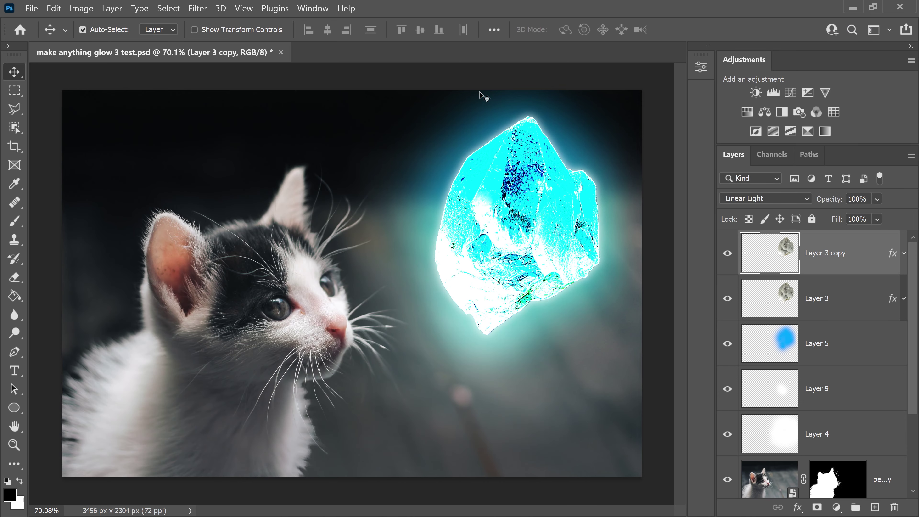
{"action": "key", "text": "ctrl+t"}
- Scale the crystal to 13.46%, flip it horizontally and place it in the kitten's eye
{"action": "left_click_drag", "start_coordinate": [600, 115], "coordinate": [457, 305]}
{"action": "scroll", "coordinate": [450, 317], "scroll_direction": "up", "scroll_amount": 5}
{"action": "right_click", "coordinate": [273, 291]}
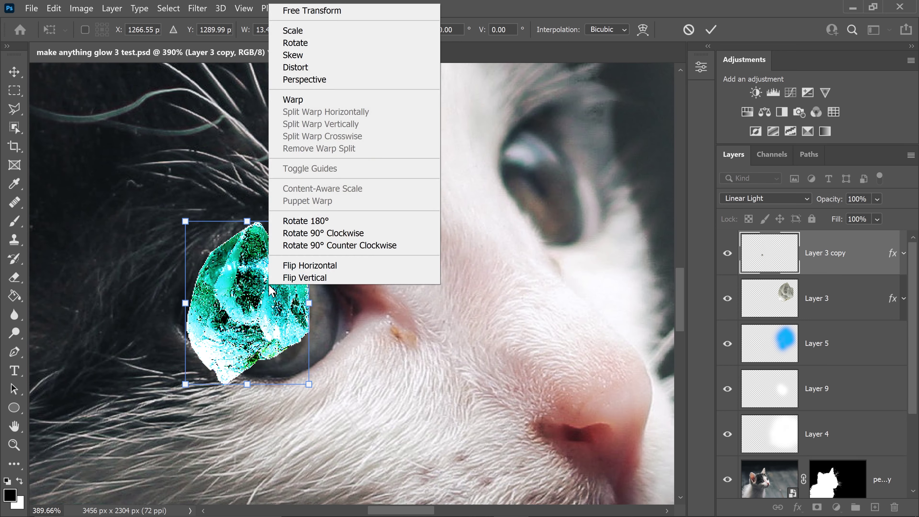
{"action": "left_click", "coordinate": [290, 264]}
{"action": "left_click_drag", "start_coordinate": [274, 286], "coordinate": [294, 310]}
{"action": "key", "text": "Return"}
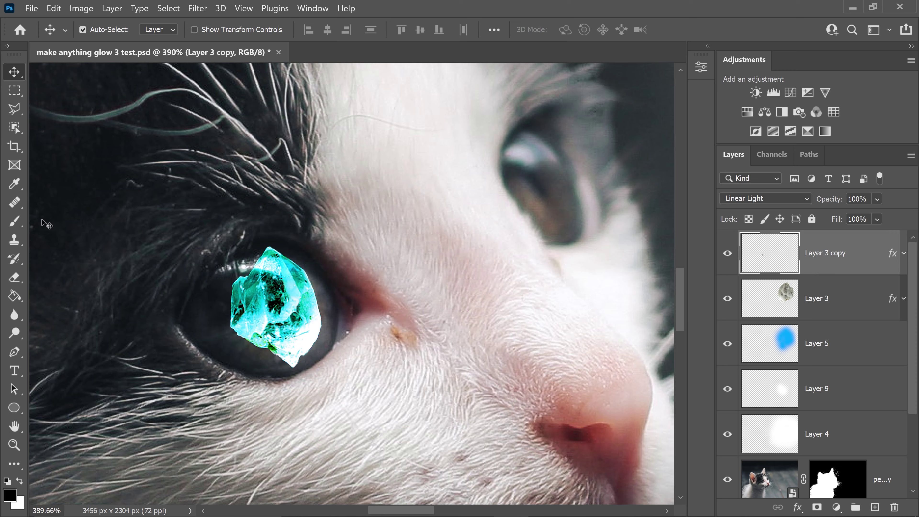
- Add a layer mask to the crystal eye and brush away its lower edge
{"action": "left_click", "coordinate": [17, 224]}
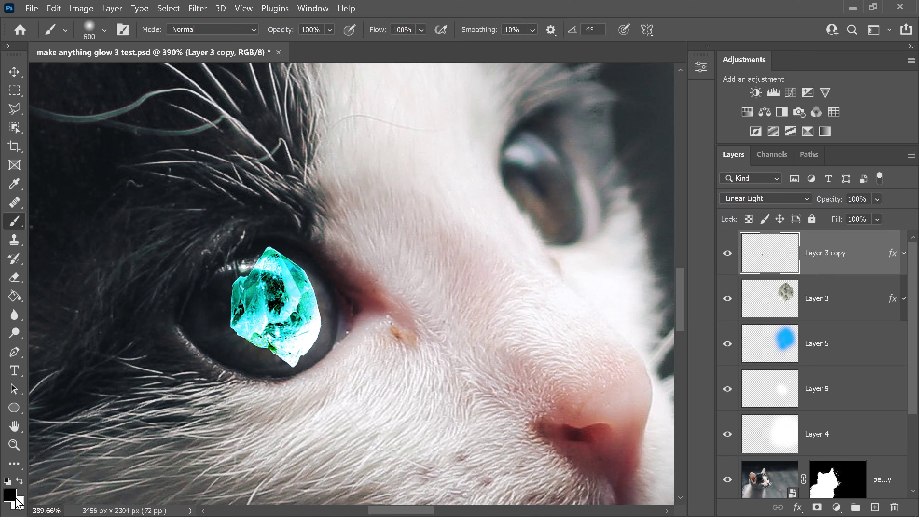
{"action": "key", "text": "bracketleft"}
{"action": "key", "text": "bracketleft"}
{"action": "key", "text": "bracketleft"}
{"action": "key", "text": "bracketleft"}
{"action": "key", "text": "bracketleft"}
{"action": "key", "text": "bracketleft"}
{"action": "key", "text": "bracketleft"}
{"action": "key", "text": "bracketleft"}
{"action": "left_click", "coordinate": [817, 507]}
{"action": "key", "text": "bracketleft"}
{"action": "key", "text": "bracketleft"}
{"action": "key", "text": "bracketleft"}
{"action": "mouse_move", "coordinate": [217, 344]}
{"action": "left_mouse_down"}
{"action": "mouse_move", "coordinate": [271, 385]}
{"action": "mouse_move", "coordinate": [267, 369]}
{"action": "mouse_move", "coordinate": [296, 377]}
{"action": "mouse_move", "coordinate": [339, 342]}
{"action": "mouse_move", "coordinate": [322, 348]}
{"action": "mouse_move", "coordinate": [336, 332]}
{"action": "left_mouse_up"}
{"action": "key", "text": "bracketleft"}
{"action": "key", "text": "bracketleft"}
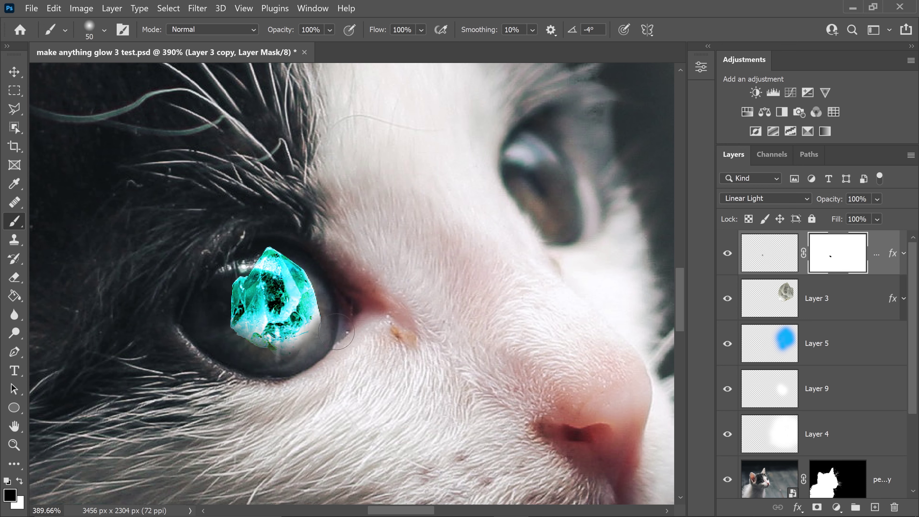
- Set the crystal eye layer's blend mode to Vivid Light
{"action": "left_click", "coordinate": [14, 71]}
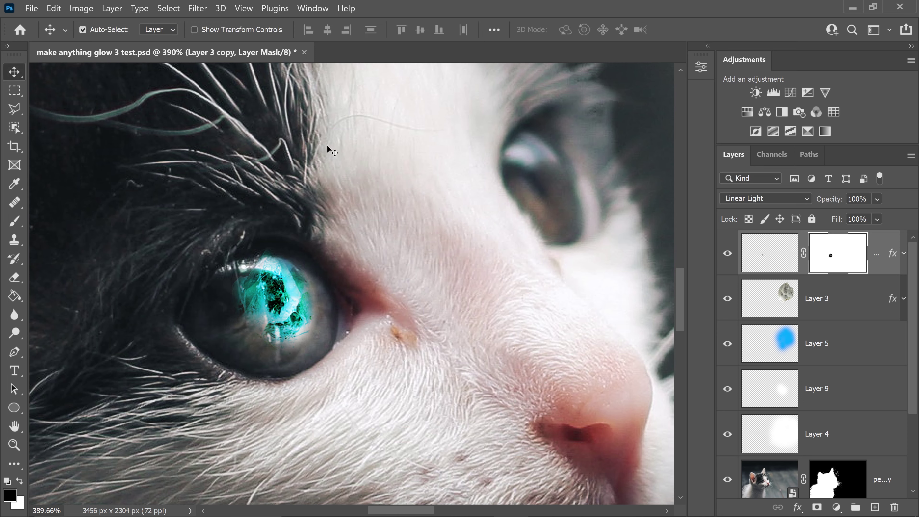
{"action": "left_click", "coordinate": [752, 199]}
{"action": "left_click", "coordinate": [737, 361]}
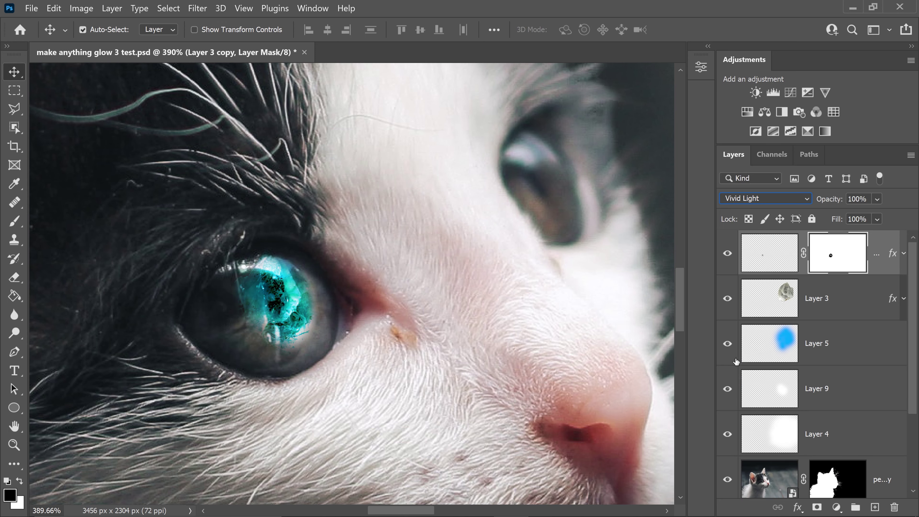
{"action": "scroll", "coordinate": [576, 255], "scroll_direction": "down", "scroll_amount": 4}
- Duplicate the crystal eye and move the copy onto the kitten's other eye
{"action": "key", "text": "ctrl+j"}
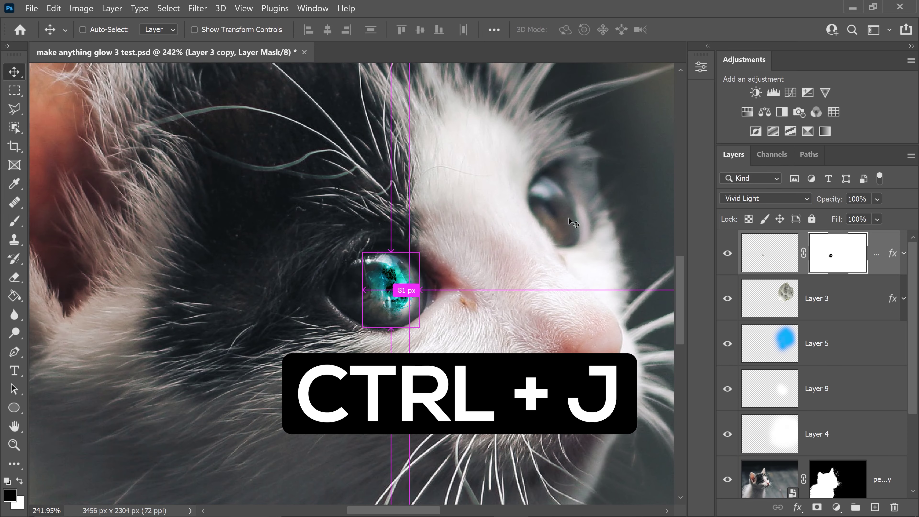
{"action": "key", "text": "ctrl+t"}
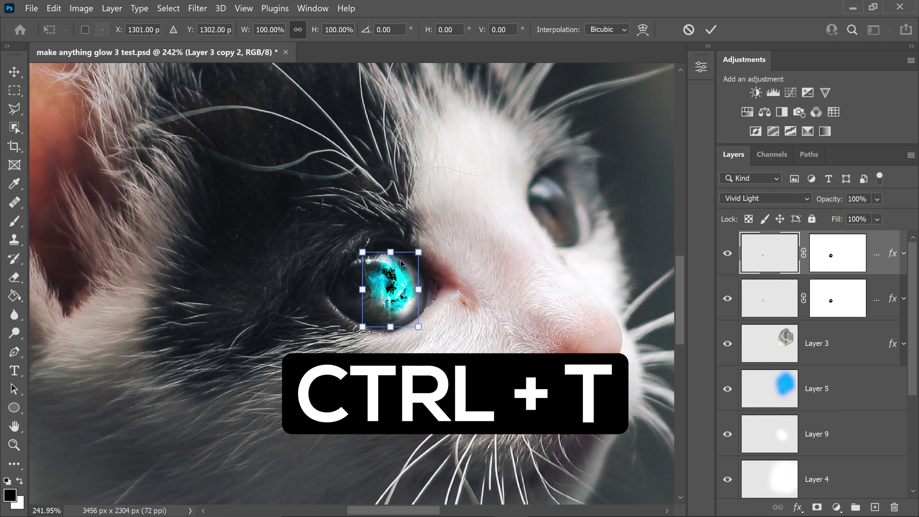
{"action": "left_click_drag", "start_coordinate": [397, 274], "coordinate": [564, 198]}
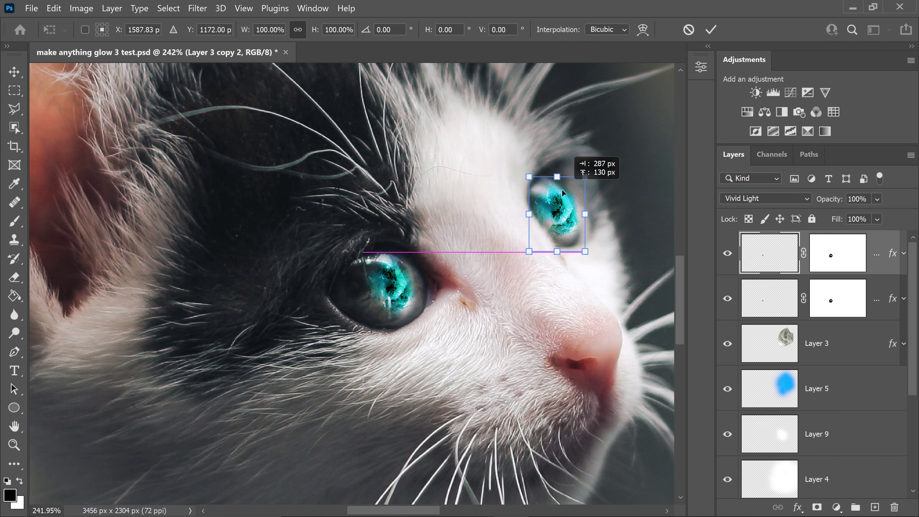
{"action": "key", "text": "Return"}
{"action": "key", "text": "ctrl+0"}
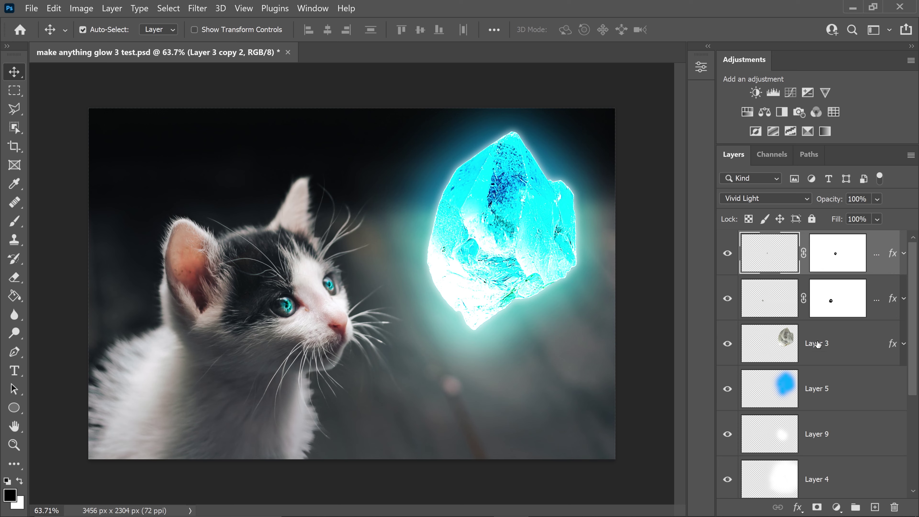
- Load the kitten's layer mask as a selection
{"action": "scroll", "coordinate": [828, 407], "scroll_direction": "down", "scroll_amount": 2}
{"action": "left_click", "coordinate": [828, 413]}
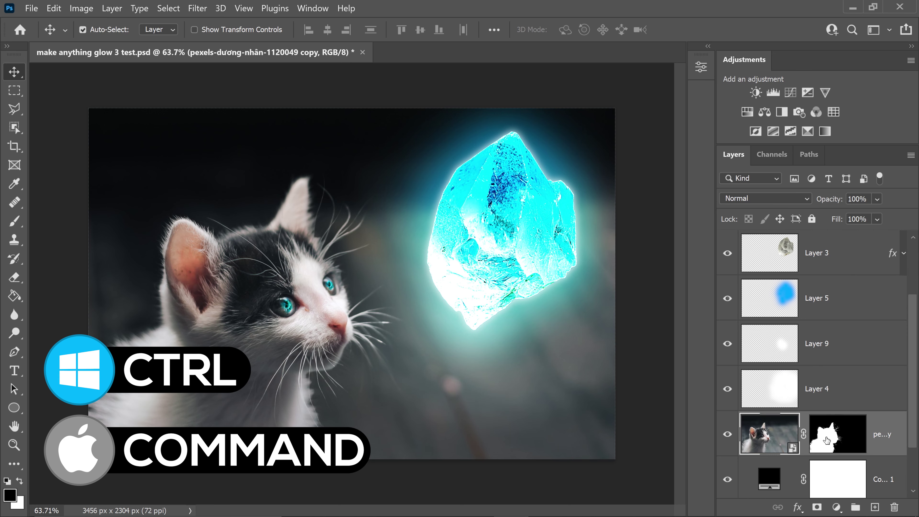
{"action": "key", "text": "ctrl"}
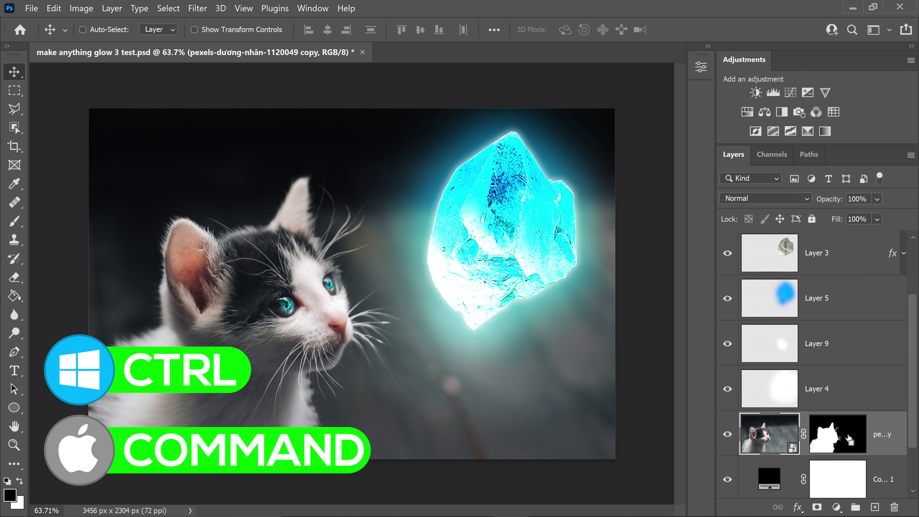
{"action": "left_click", "coordinate": [850, 440], "text": "ctrl"}
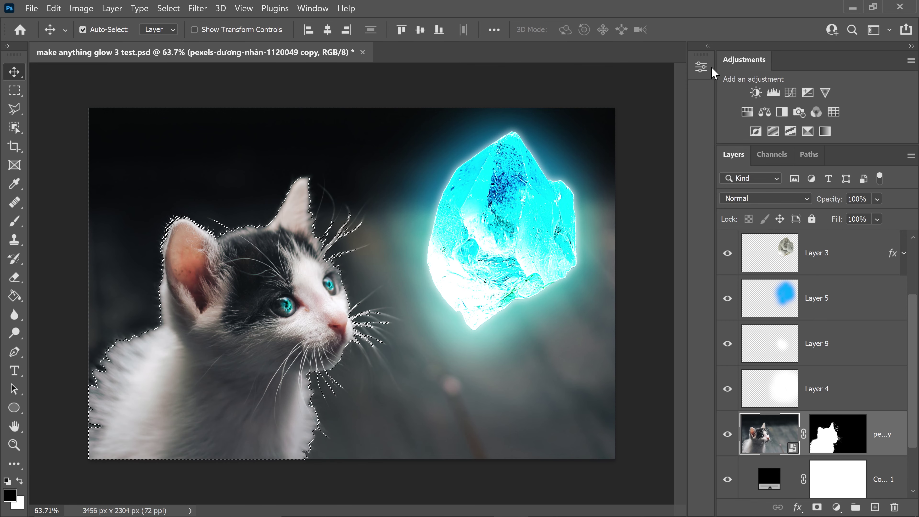
{"action": "left_click", "coordinate": [313, 8]}
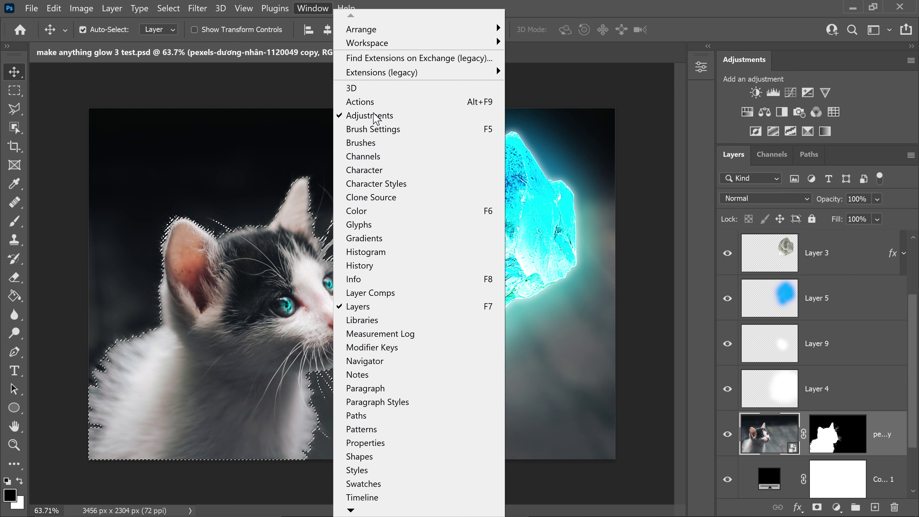
{"action": "left_click", "coordinate": [638, 17]}
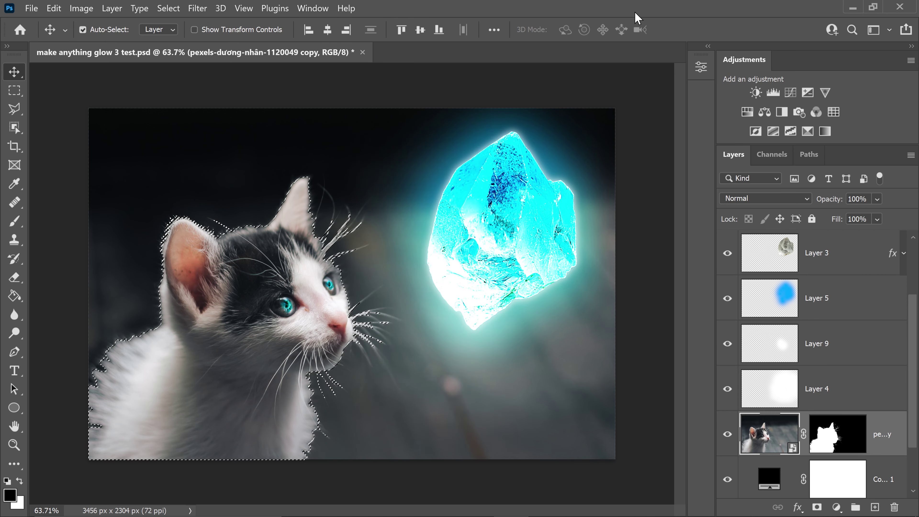
- Add a Cooling Filter (82) Photo Filter coloured 00fffc at 23% density
{"action": "left_click", "coordinate": [800, 111]}
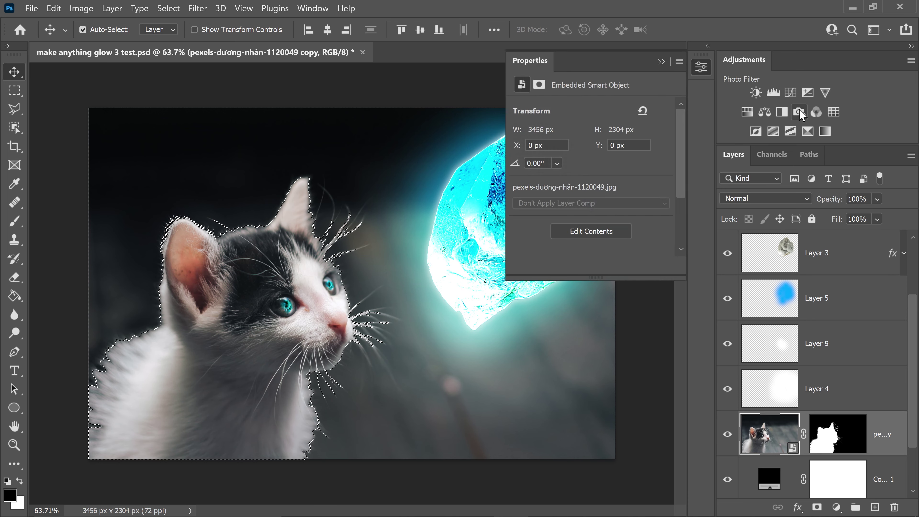
{"action": "left_click", "coordinate": [596, 107]}
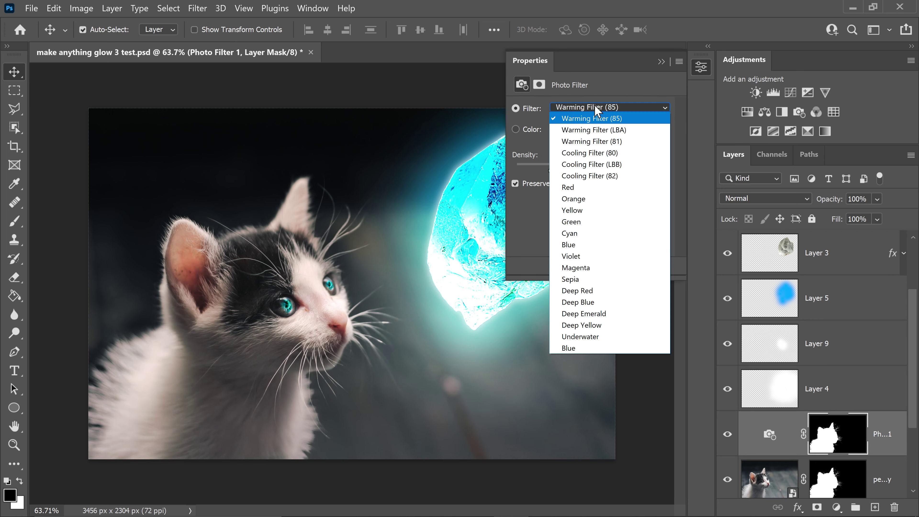
{"action": "left_click", "coordinate": [597, 176]}
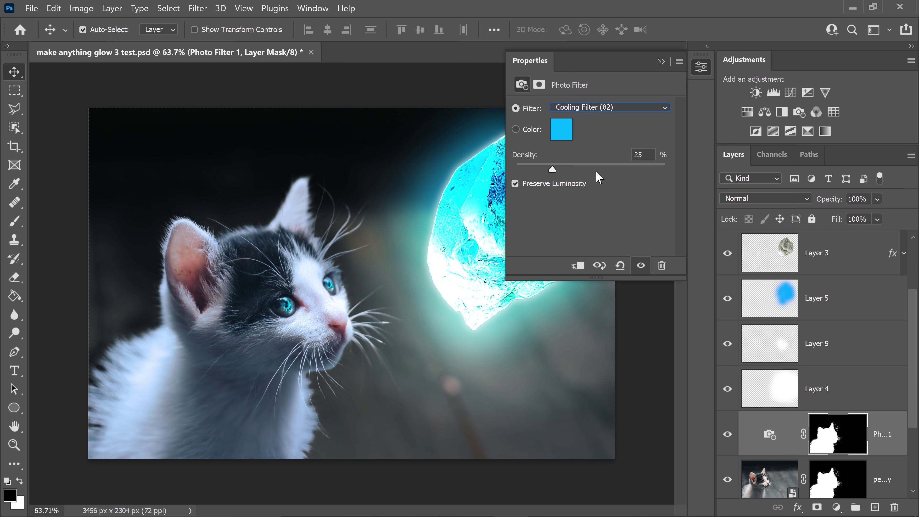
{"action": "left_click", "coordinate": [568, 133]}
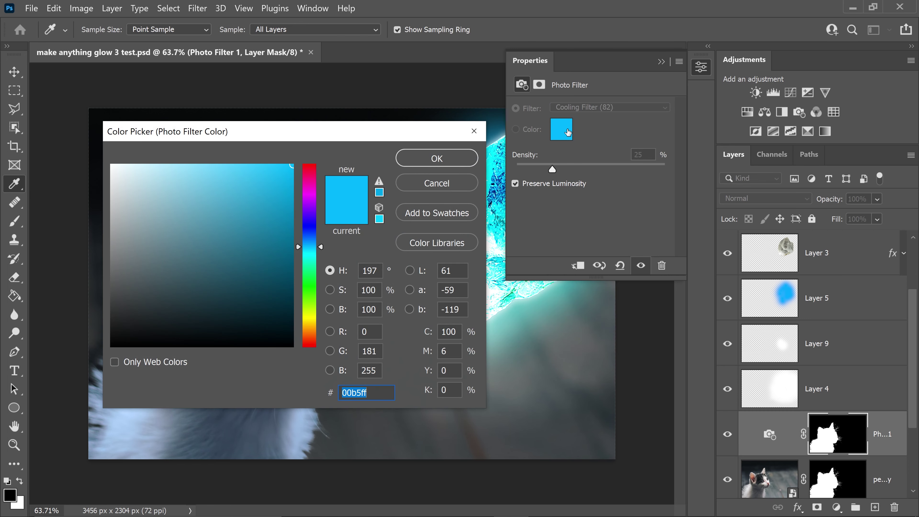
{"action": "type", "text": "00"}
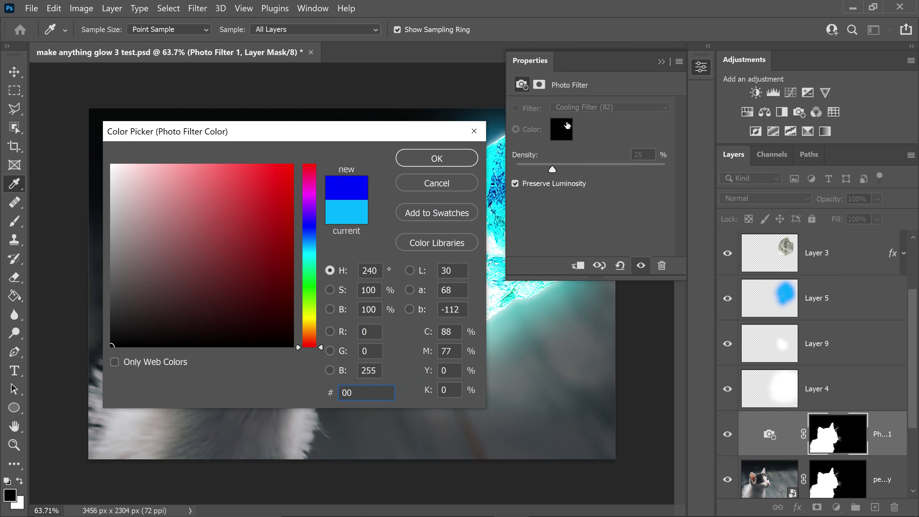
{"action": "type", "text": "fffc"}
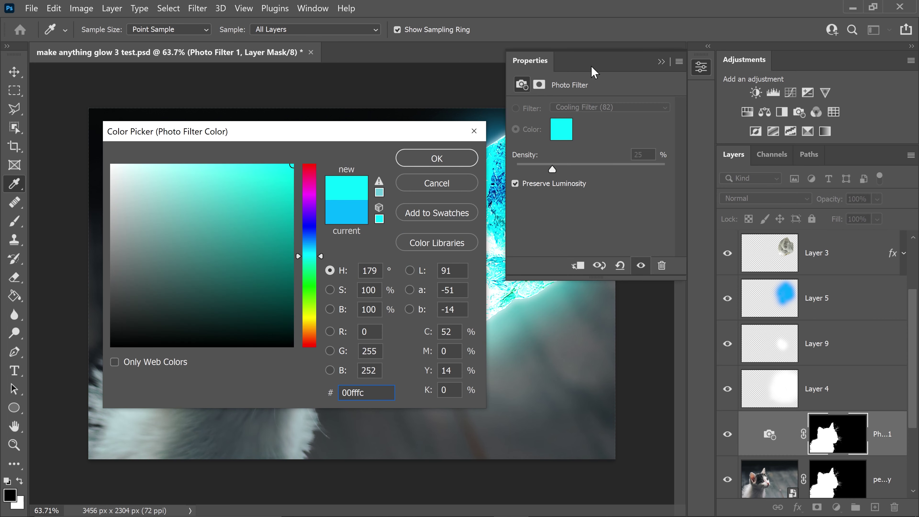
{"action": "left_click", "coordinate": [473, 159]}
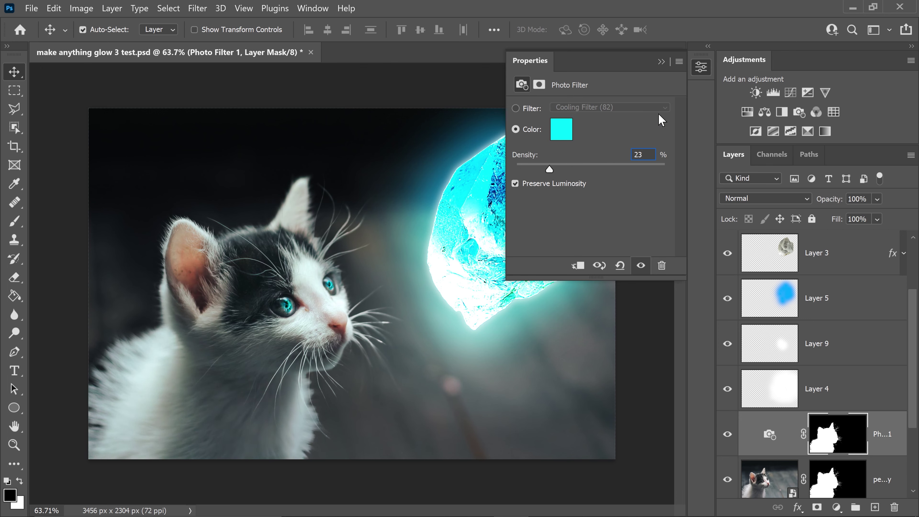
{"action": "left_click", "coordinate": [661, 62]}
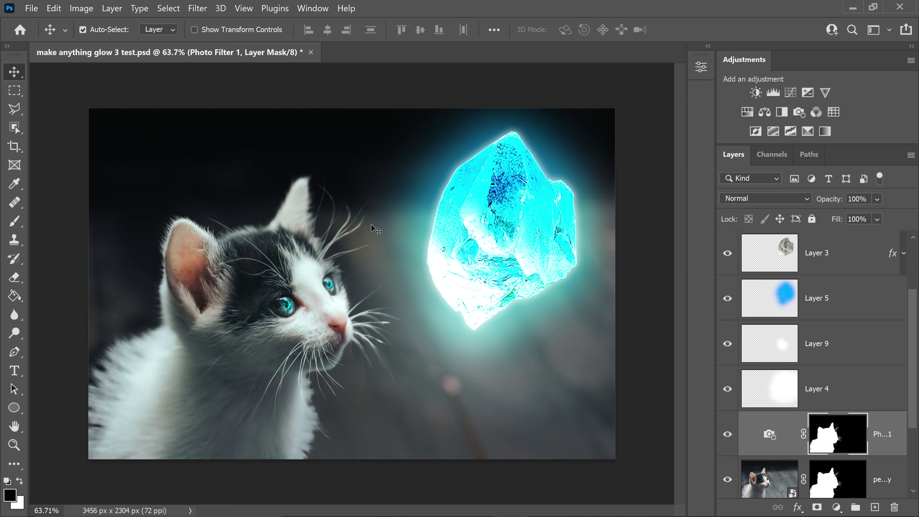
- Paint black on the Photo Filter 1 mask with a larger brush to remove the tint
{"action": "left_click", "coordinate": [19, 223]}
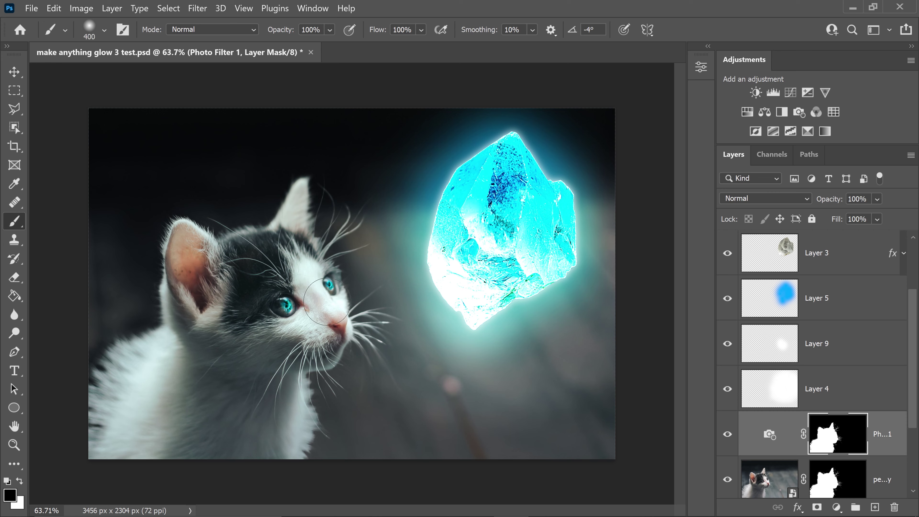
{"action": "key", "text": "bracketright"}
{"action": "key", "text": "bracketright"}
{"action": "key", "text": "bracketright"}
{"action": "key", "text": "bracketright"}
{"action": "key", "text": "bracketright"}
{"action": "mouse_move", "coordinate": [266, 357]}
{"action": "left_mouse_down"}
{"action": "mouse_move", "coordinate": [332, 451]}
{"action": "mouse_move", "coordinate": [369, 411]}
{"action": "left_mouse_up"}
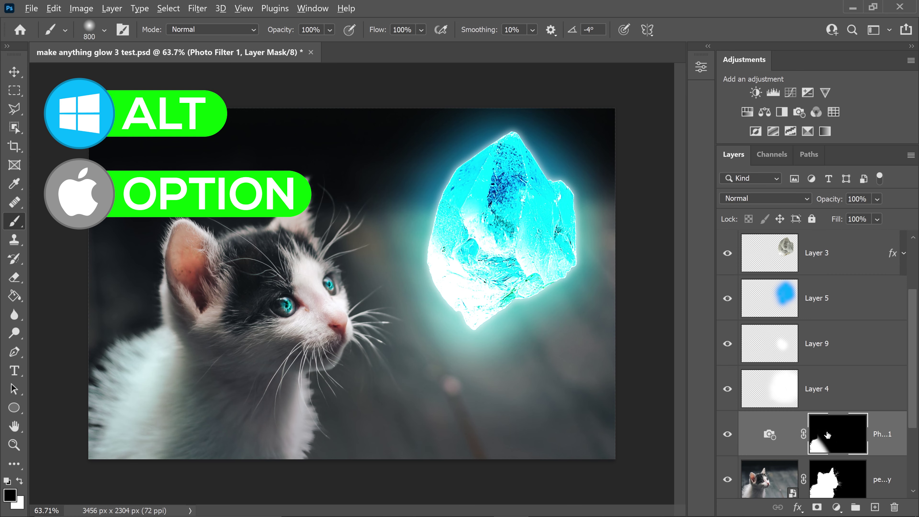
- Preview the Photo Filter 1 mask alone, then load the kitten's cutout selection
{"action": "left_click", "coordinate": [837, 437], "text": "alt"}
{"action": "left_click", "coordinate": [829, 440], "text": "alt"}
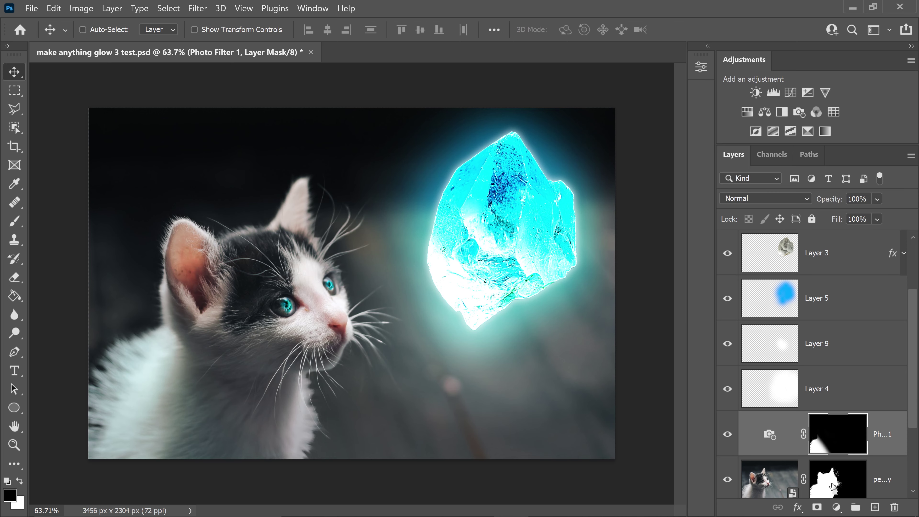
{"action": "left_click", "coordinate": [832, 486], "text": "ctrl"}
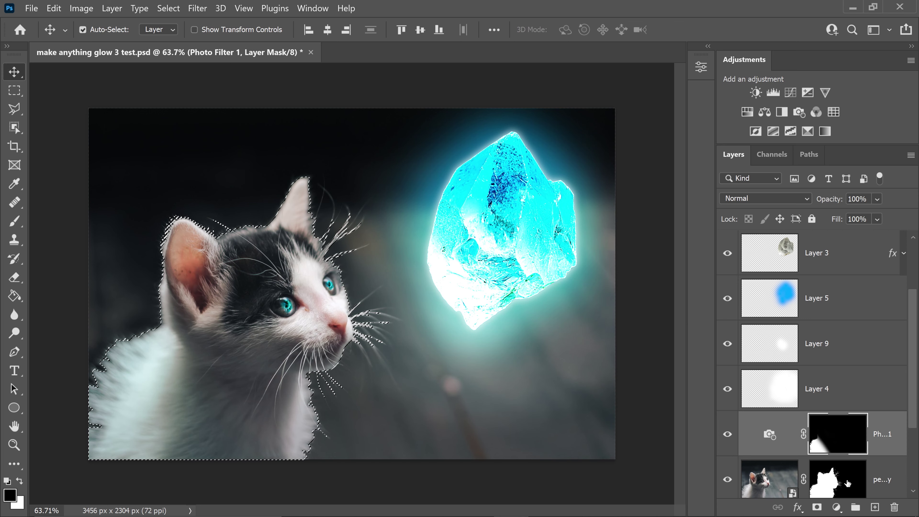
- Add a kitten-masked Curves adjustment with a point at input 156, output 233
{"action": "left_click", "coordinate": [792, 93]}
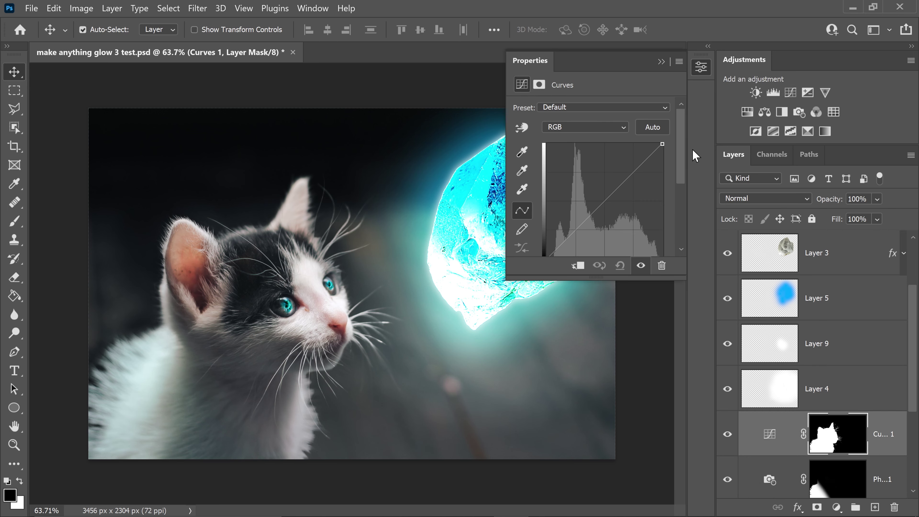
{"action": "left_click_drag", "start_coordinate": [683, 133], "coordinate": [692, 157]}
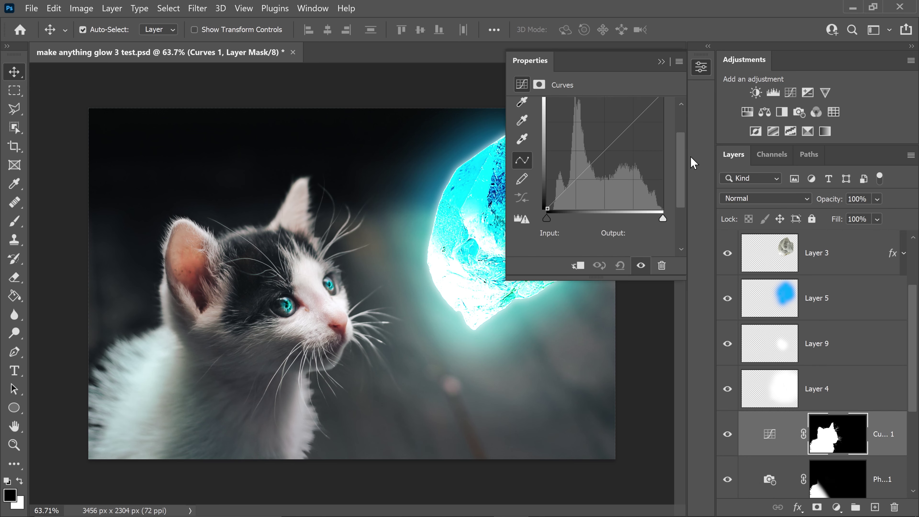
{"action": "left_click", "coordinate": [630, 126]}
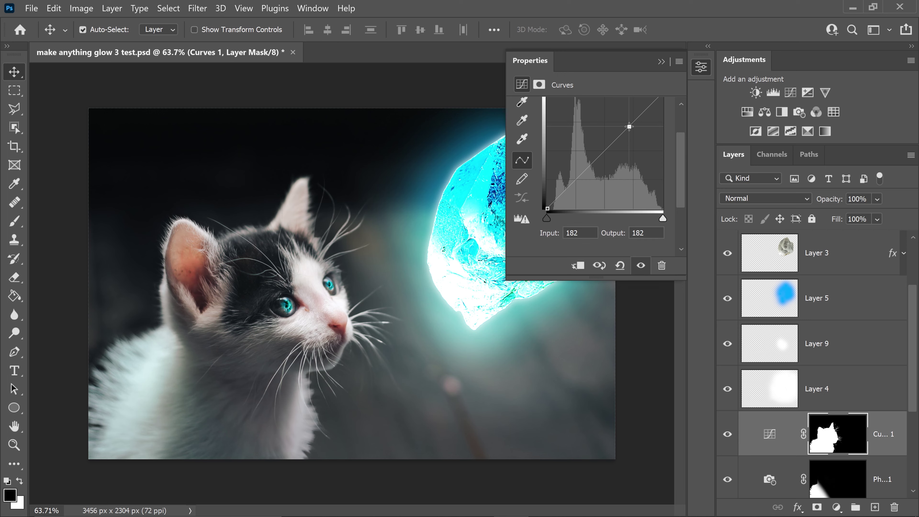
{"action": "left_click", "coordinate": [563, 233]}
{"action": "type", "text": "156"}
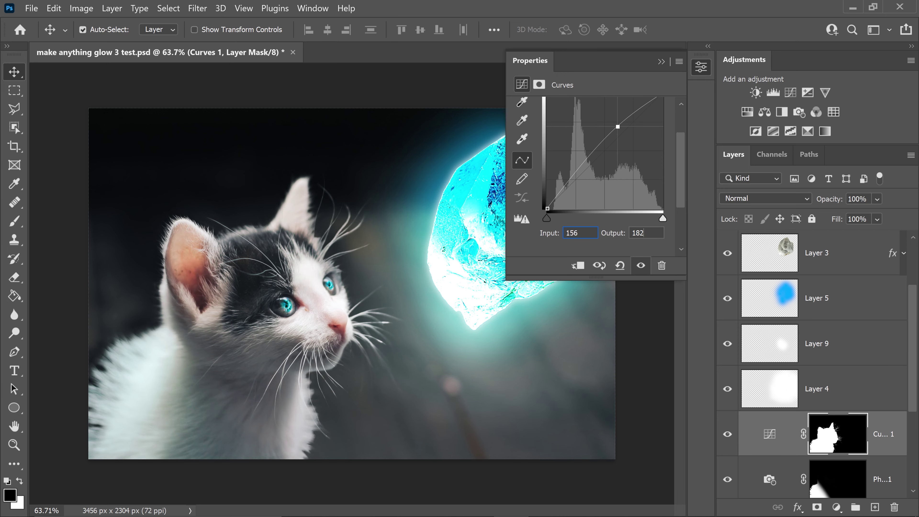
{"action": "type", "text": "233"}
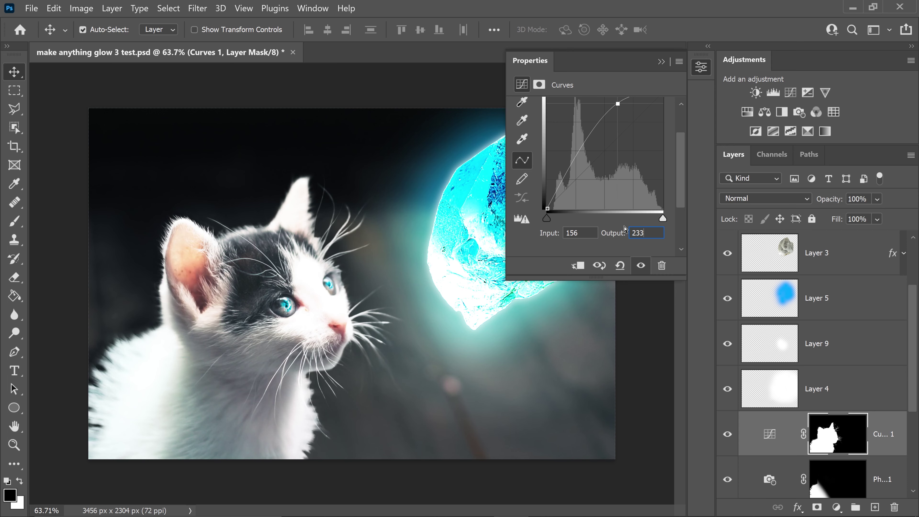
{"action": "left_click", "coordinate": [662, 62]}
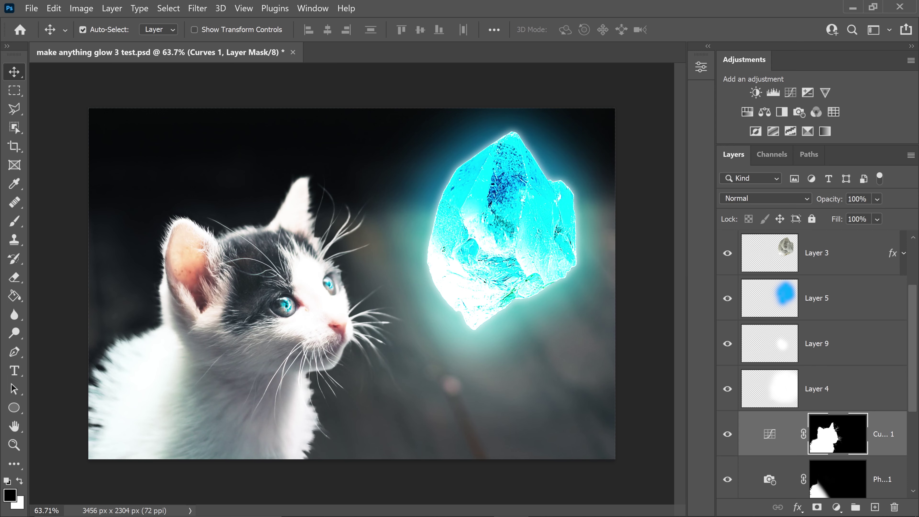
- Set Curves 1 to 60% opacity and paint its mask black over the kitten's chest
{"action": "type", "text": "60"}
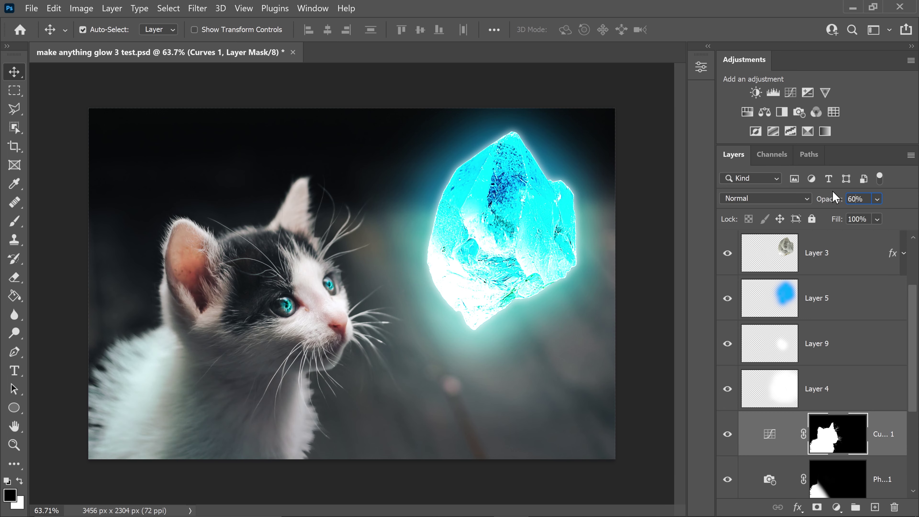
{"action": "key", "text": "Return"}
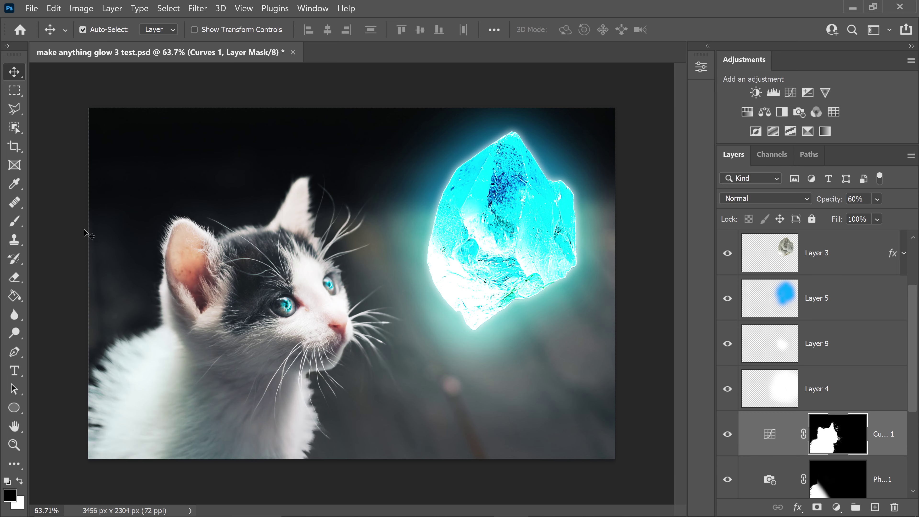
{"action": "left_click", "coordinate": [14, 220]}
{"action": "key", "text": "bracketleft"}
{"action": "key", "text": "bracketleft"}
{"action": "key", "text": "bracketleft"}
{"action": "key", "text": "bracketleft"}
{"action": "mouse_move", "coordinate": [138, 341]}
{"action": "left_mouse_down"}
{"action": "mouse_move", "coordinate": [98, 460]}
{"action": "mouse_move", "coordinate": [170, 377]}
{"action": "mouse_move", "coordinate": [141, 453]}
{"action": "mouse_move", "coordinate": [187, 438]}
{"action": "mouse_move", "coordinate": [246, 225]}
{"action": "left_mouse_up"}
{"action": "key", "text": "bracketright"}
{"action": "key", "text": "bracketright"}
{"action": "key", "text": "bracketright"}
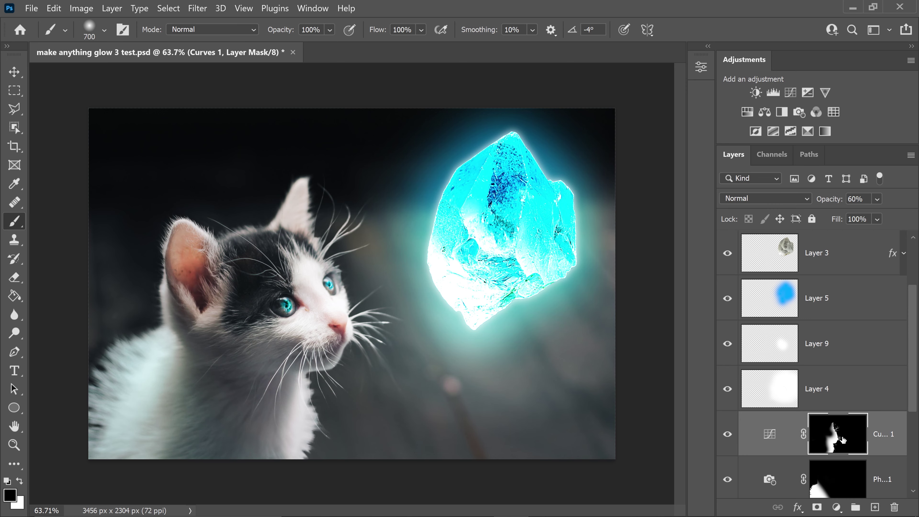
{"action": "left_click", "coordinate": [843, 440], "text": "alt"}
{"action": "left_click", "coordinate": [843, 440], "text": "alt"}
{"action": "key", "text": "v"}
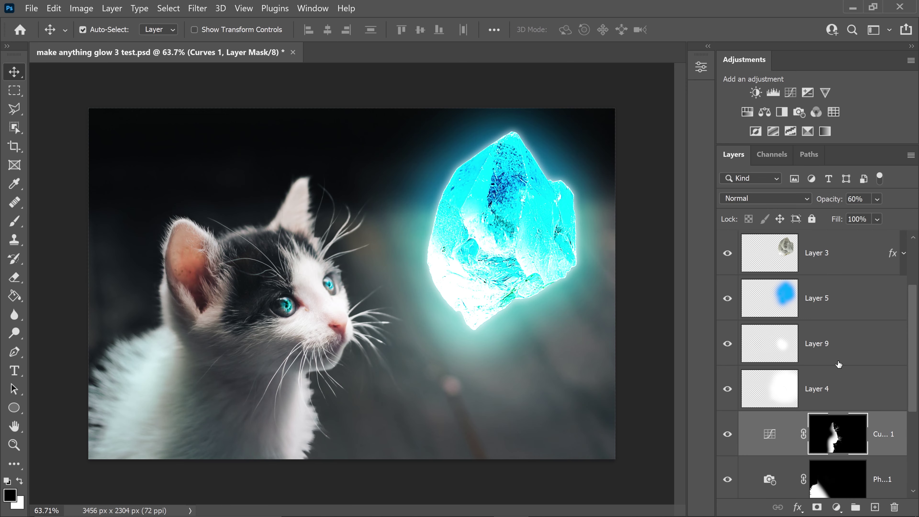
- Add a kitten-masked Cooling Filter (82) Photo Filter, colour 00f6ff, density 70%
{"action": "scroll", "coordinate": [842, 373], "scroll_direction": "down", "scroll_amount": 1}
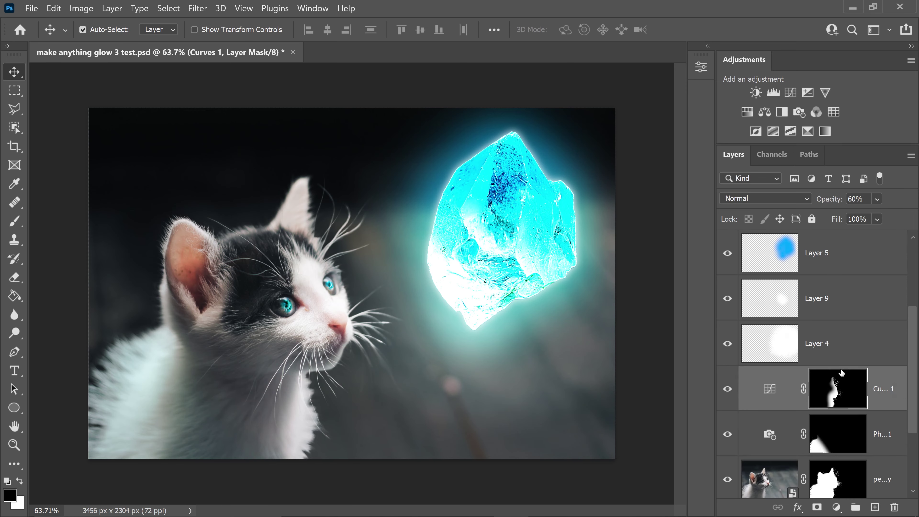
{"action": "left_click", "coordinate": [834, 483], "text": "ctrl"}
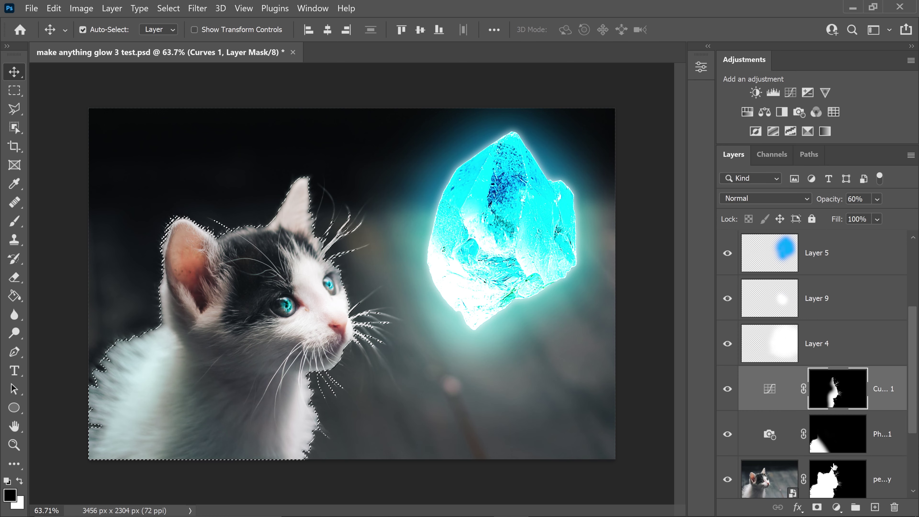
{"action": "left_click", "coordinate": [799, 113]}
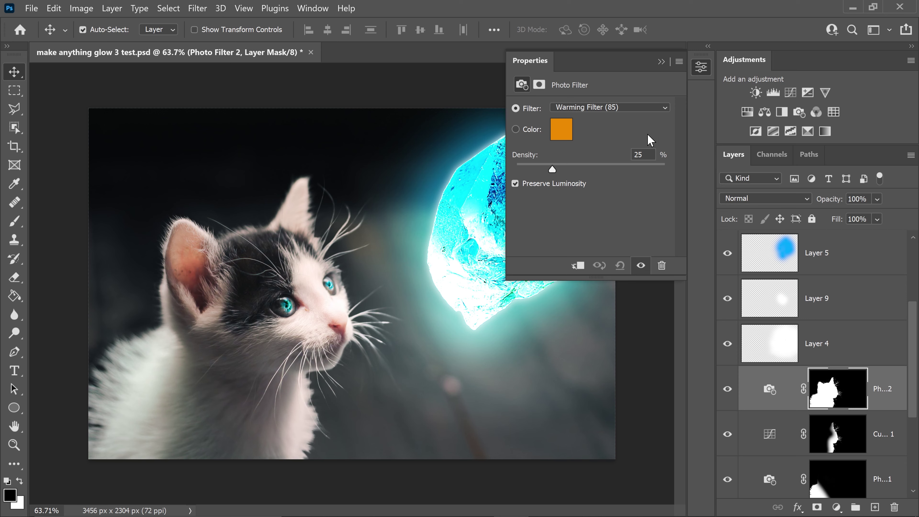
{"action": "left_click", "coordinate": [601, 108]}
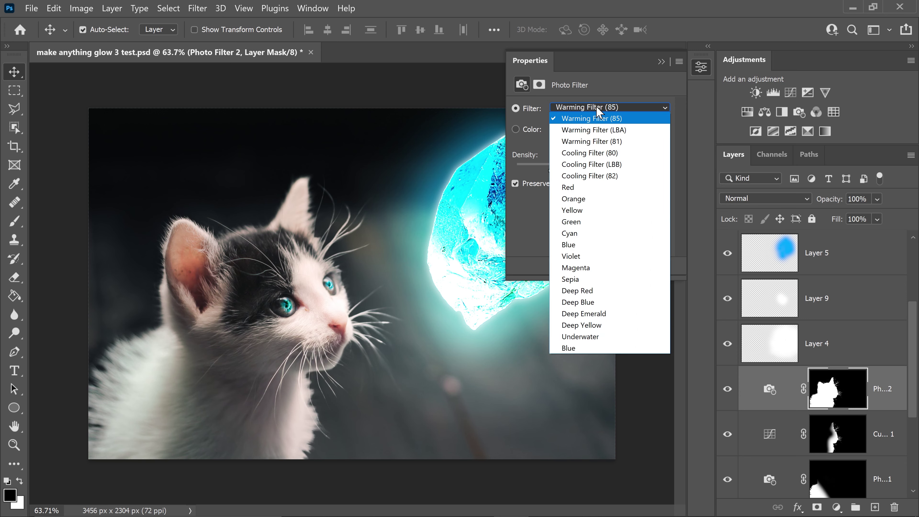
{"action": "left_click", "coordinate": [604, 173]}
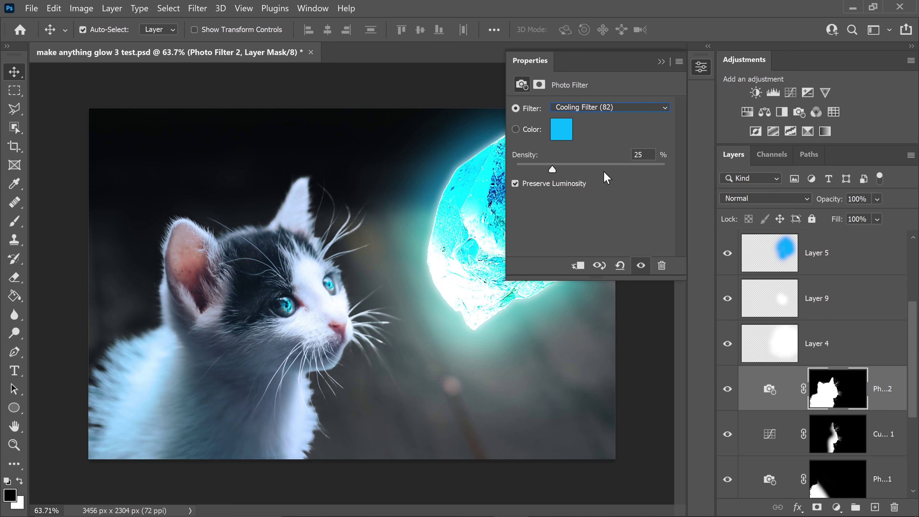
{"action": "left_click", "coordinate": [563, 135]}
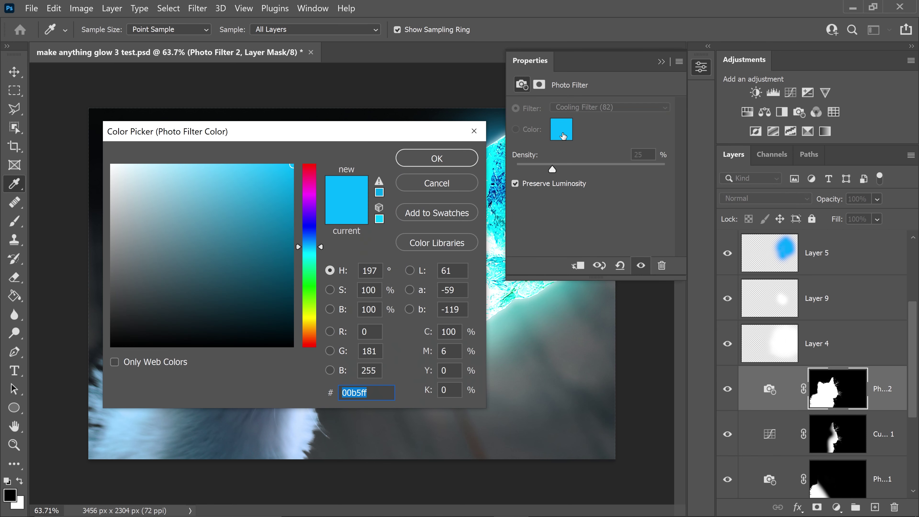
{"action": "type", "text": "00f6ff"}
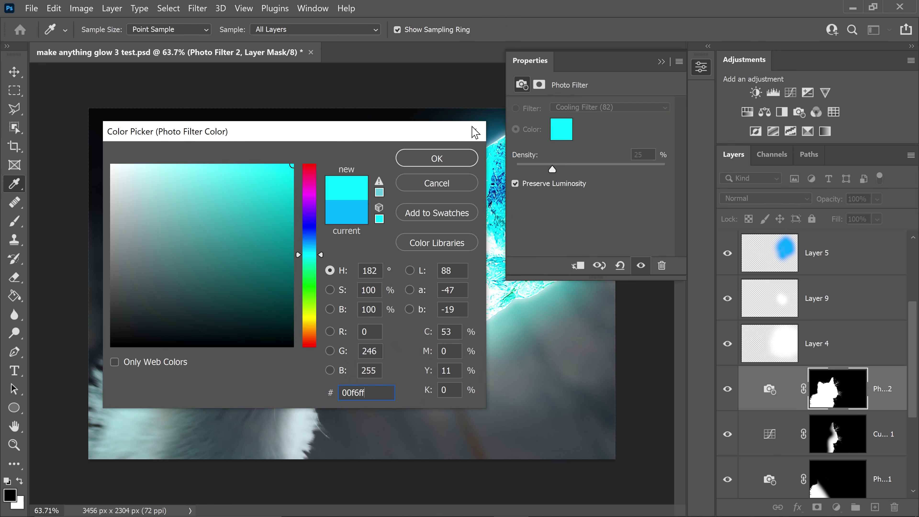
{"action": "left_click", "coordinate": [428, 158]}
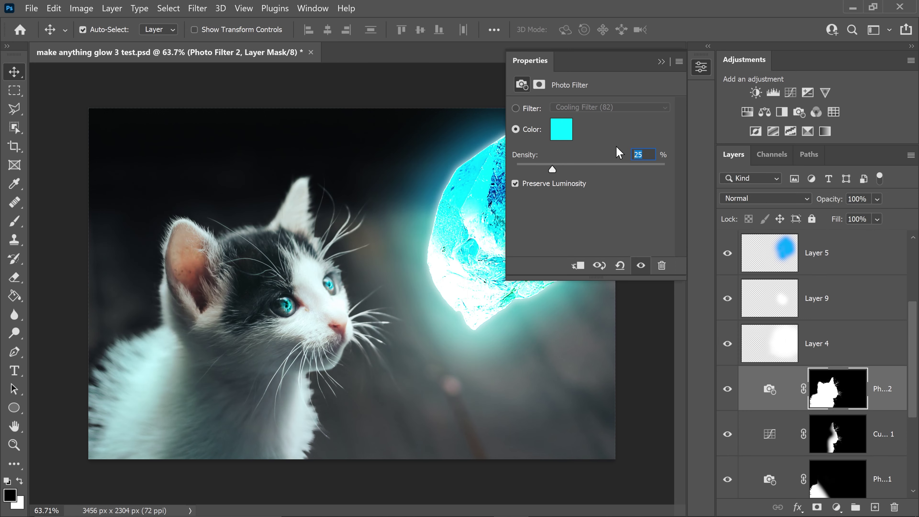
{"action": "type", "text": "70"}
{"action": "left_click", "coordinate": [661, 62]}
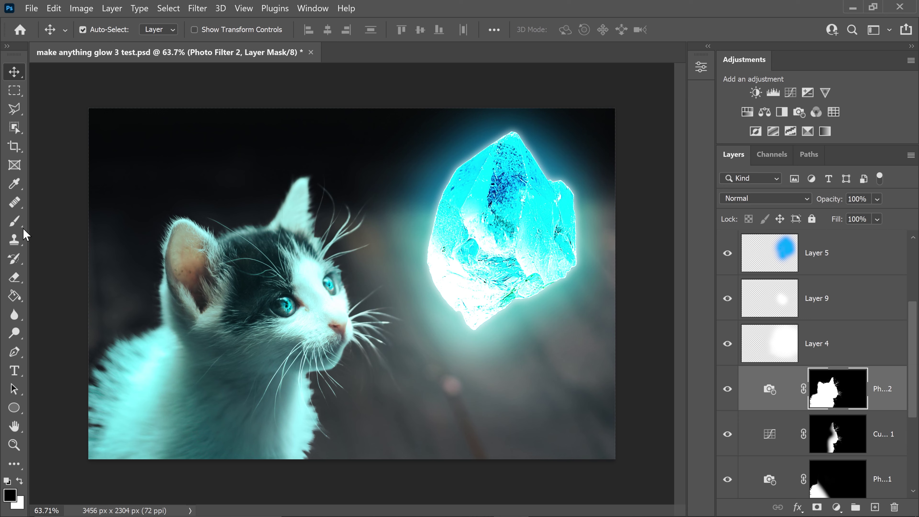
- Paint the Photo Filter 2 mask black along the left fur, then reselect the kitten
{"action": "left_click", "coordinate": [14, 221]}
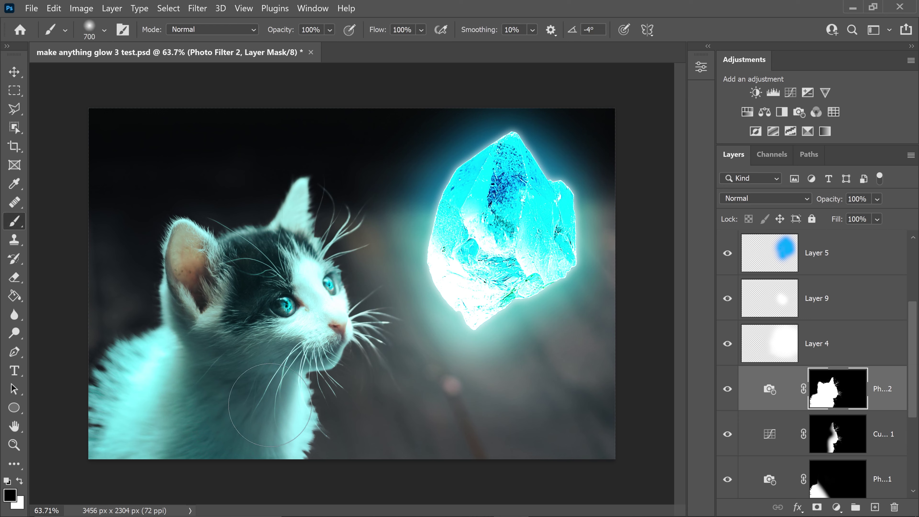
{"action": "mouse_move", "coordinate": [165, 431]}
{"action": "left_mouse_down"}
{"action": "mouse_move", "coordinate": [63, 326]}
{"action": "mouse_move", "coordinate": [67, 290]}
{"action": "left_mouse_up"}
{"action": "key", "text": "bracketleft"}
{"action": "key", "text": "bracketleft"}
{"action": "key", "text": "bracketleft"}
{"action": "key", "text": "bracketleft"}
{"action": "key", "text": "bracketleft"}
{"action": "key", "text": "bracketleft"}
{"action": "key", "text": "bracketleft"}
{"action": "key", "text": "bracketleft"}
{"action": "scroll", "coordinate": [841, 383], "scroll_direction": "down", "scroll_amount": 2}
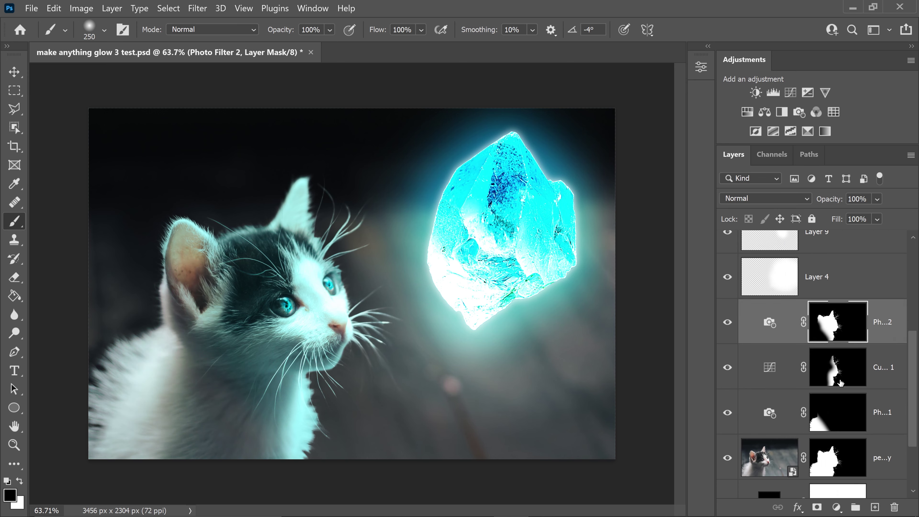
{"action": "left_click", "coordinate": [832, 328], "text": "alt"}
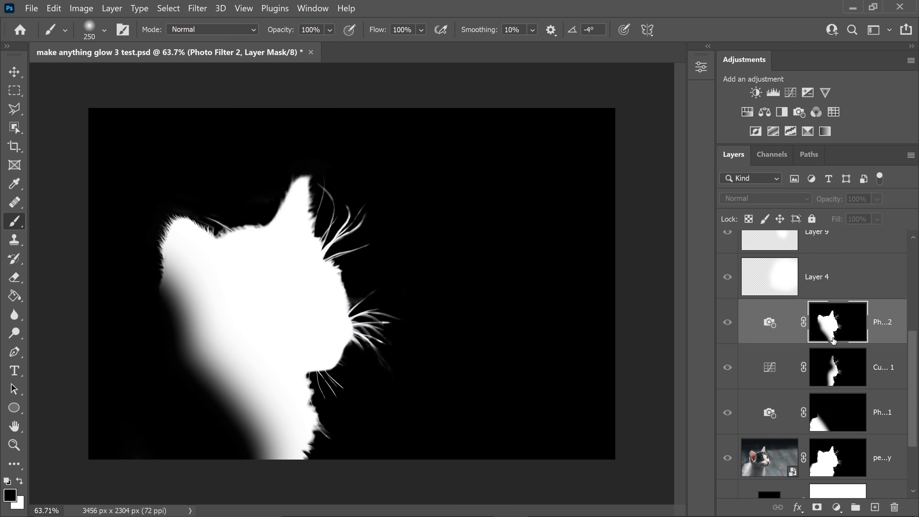
{"action": "left_click", "coordinate": [836, 334], "text": "alt"}
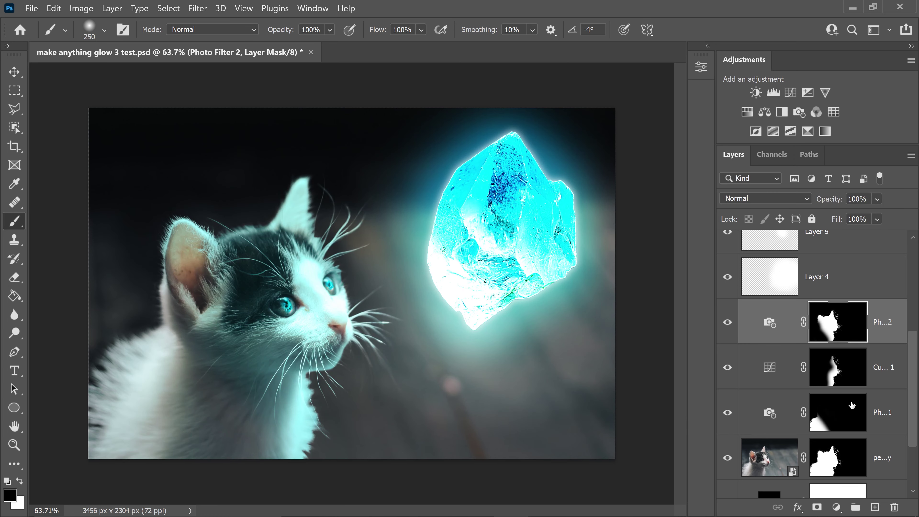
{"action": "left_click", "coordinate": [842, 463], "text": "ctrl"}
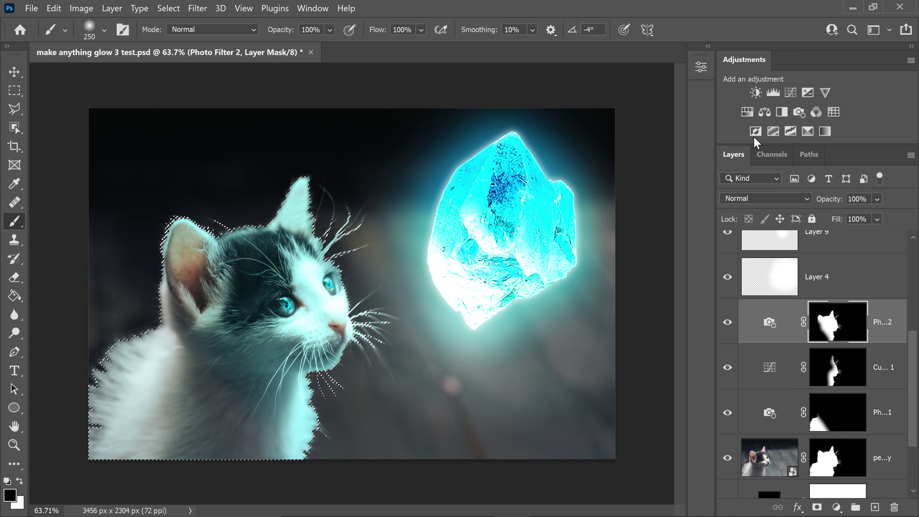
- Add a kitten-masked Levels adjustment with midtones 1.46 and highlights 196
{"action": "left_click", "coordinate": [778, 94]}
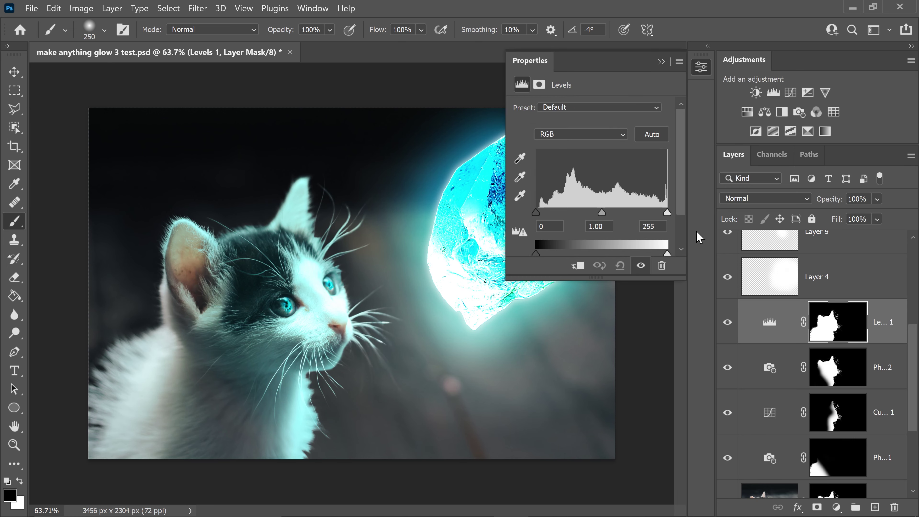
{"action": "left_click_drag", "start_coordinate": [684, 170], "coordinate": [685, 189]}
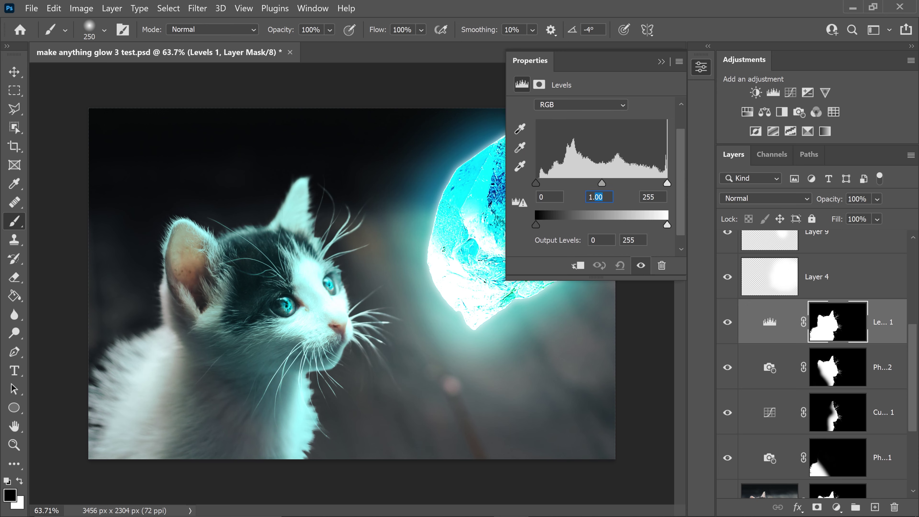
{"action": "type", "text": "46"}
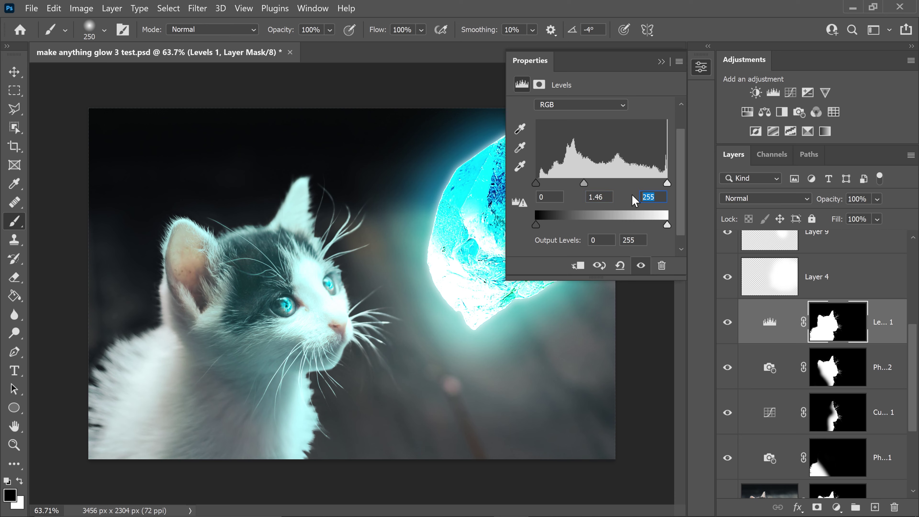
{"action": "type", "text": "196"}
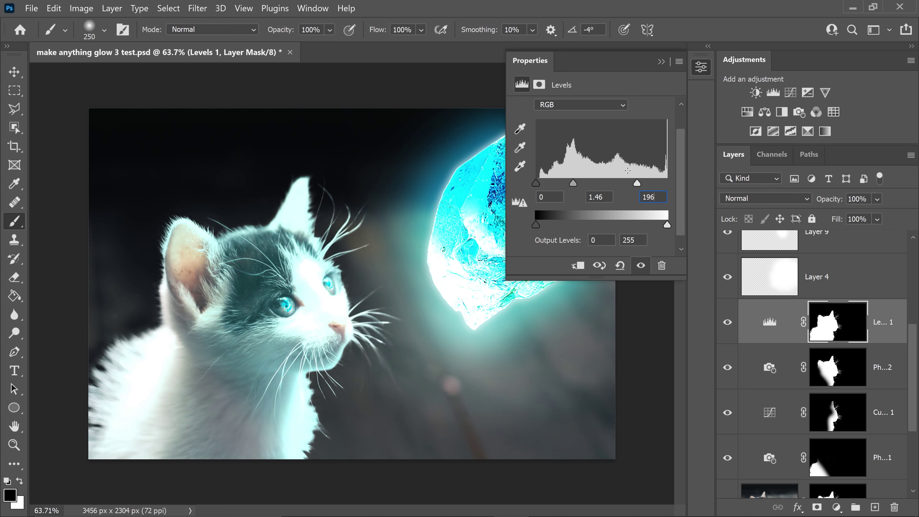
{"action": "left_click", "coordinate": [661, 62]}
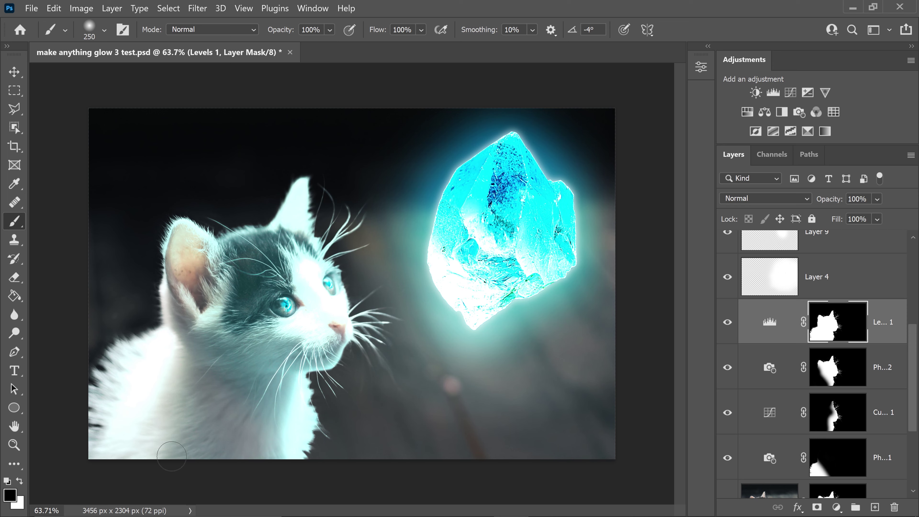
- Paint the Levels 1 mask black over the kitten's lower chest and check it
{"action": "key", "text": "bracketright"}
{"action": "mouse_move", "coordinate": [168, 461]}
{"action": "left_mouse_down"}
{"action": "mouse_move", "coordinate": [161, 392]}
{"action": "mouse_move", "coordinate": [186, 321]}
{"action": "left_mouse_up"}
{"action": "key", "text": "bracketright"}
{"action": "key", "text": "bracketright"}
{"action": "key", "text": "bracketright"}
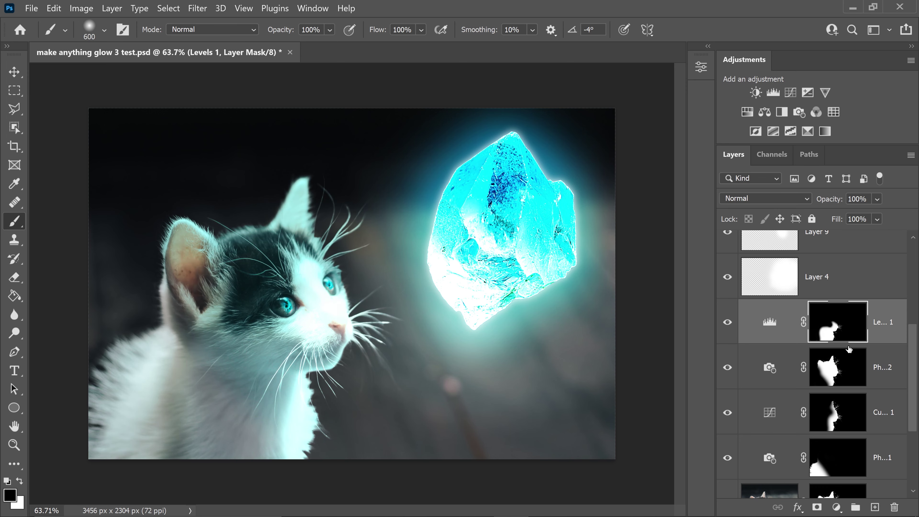
{"action": "left_click", "coordinate": [844, 328], "text": "alt"}
{"action": "left_click", "coordinate": [843, 328], "text": "alt"}
{"action": "key", "text": "bracketleft"}
{"action": "key", "text": "bracketleft"}
{"action": "key", "text": "x"}
{"action": "key", "text": "bracketright"}
{"action": "key", "text": "v"}
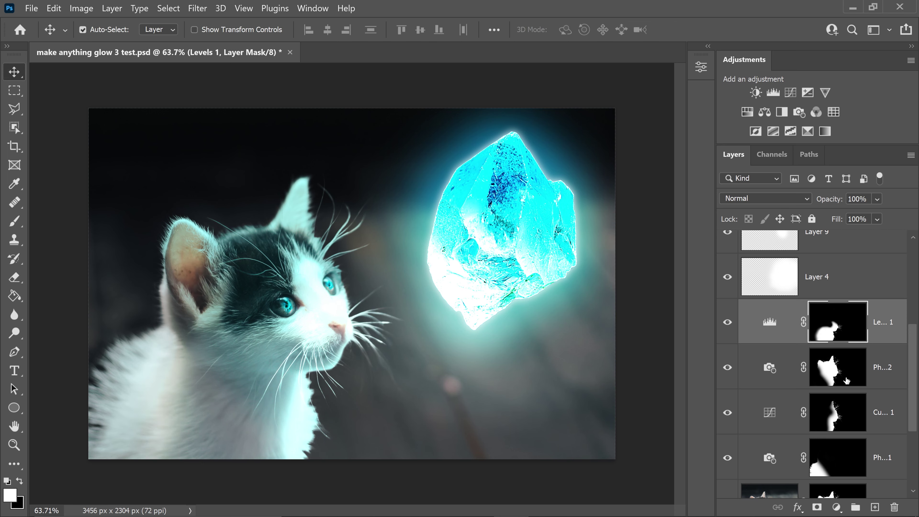
{"action": "scroll", "coordinate": [848, 381], "scroll_direction": "down", "scroll_amount": 1}
- Add a kitten-masked Cooling Filter (82) Photo Filter, colour 00d8ff, density 100%
{"action": "left_click", "coordinate": [846, 453], "text": "ctrl"}
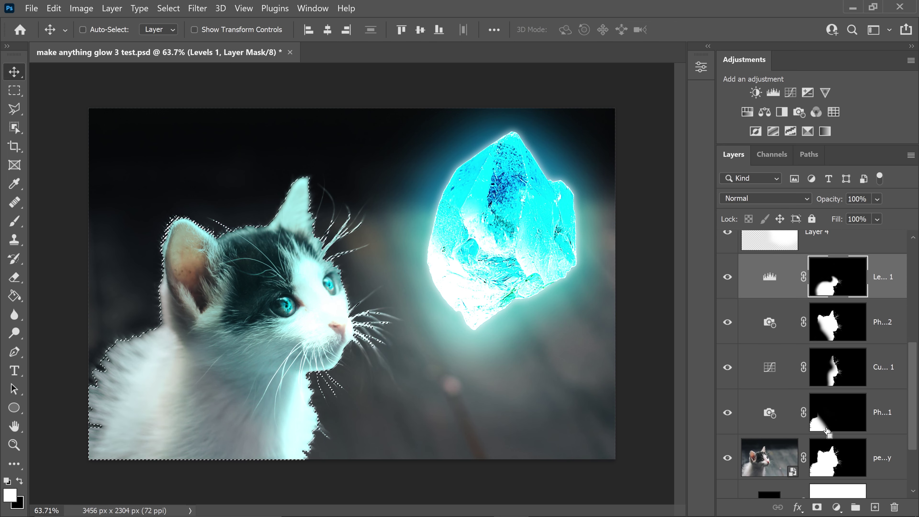
{"action": "scroll", "coordinate": [838, 254], "scroll_direction": "up", "scroll_amount": 1}
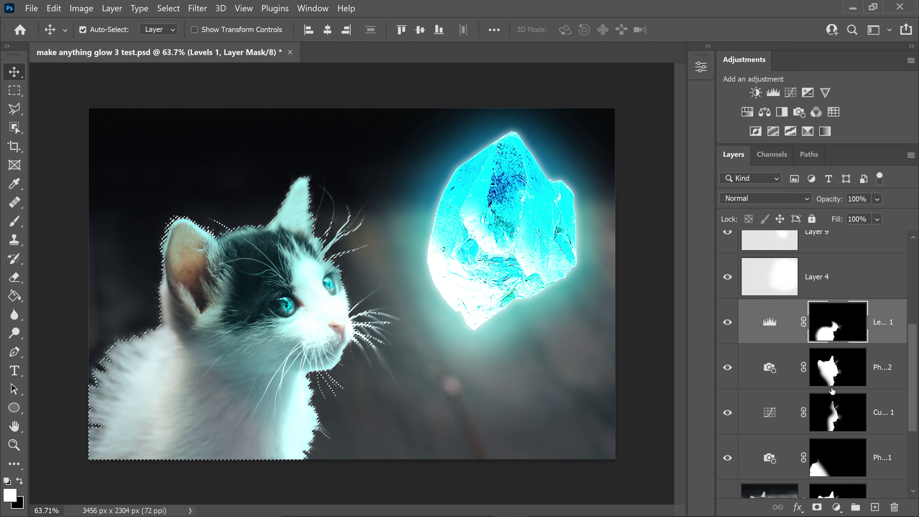
{"action": "left_click", "coordinate": [800, 113]}
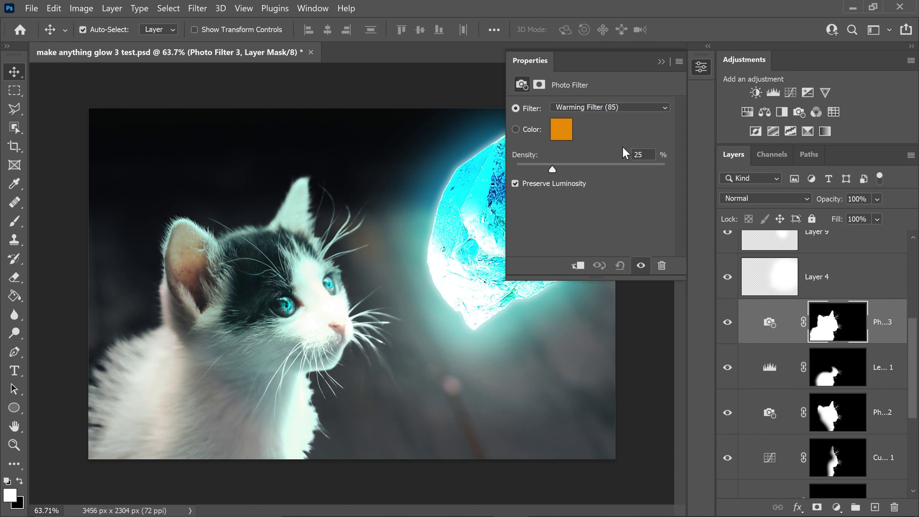
{"action": "left_click", "coordinate": [607, 109]}
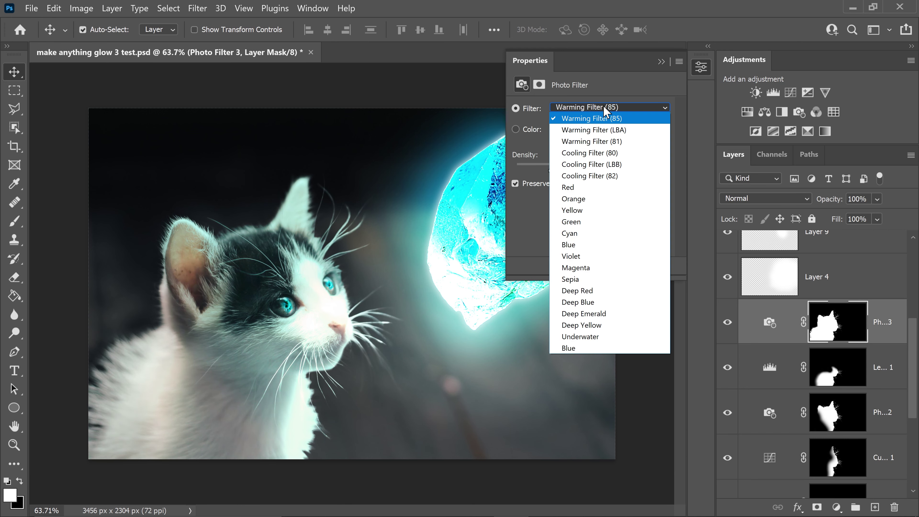
{"action": "left_click", "coordinate": [601, 177]}
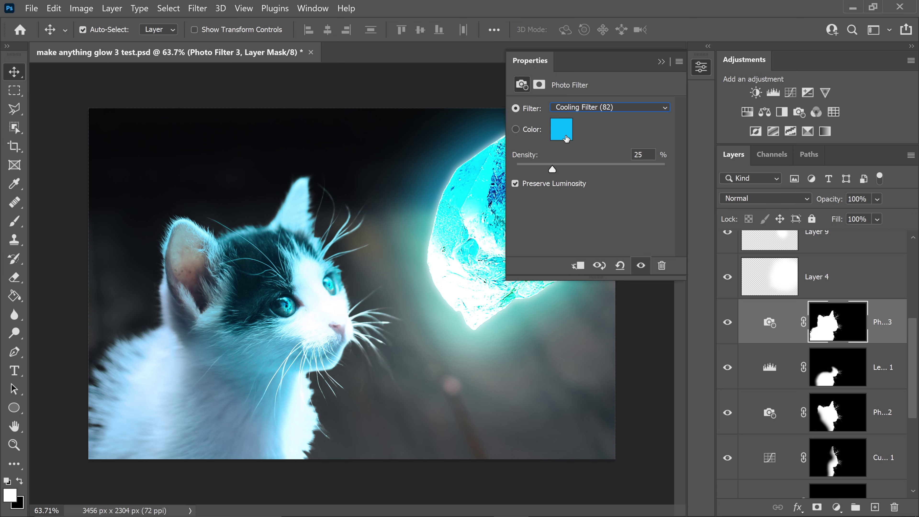
{"action": "left_click", "coordinate": [562, 130]}
{"action": "type", "text": "00d8"}
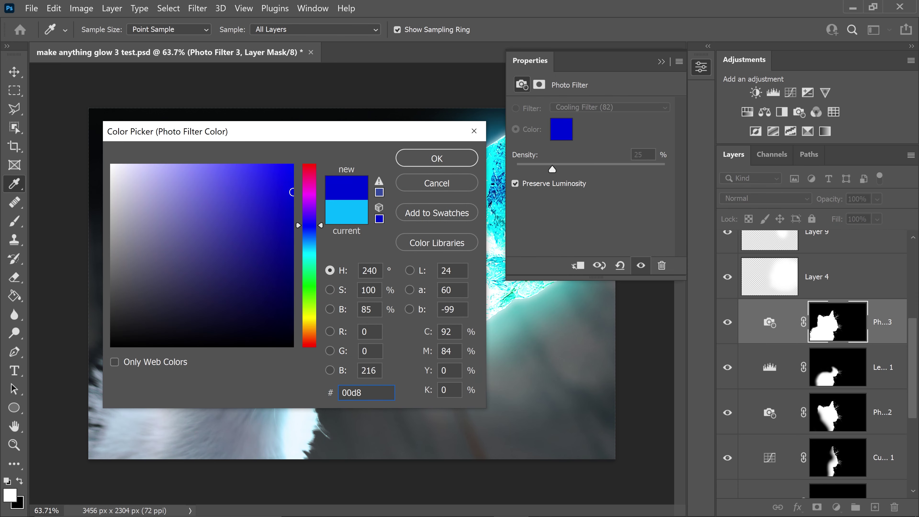
{"action": "type", "text": "ff"}
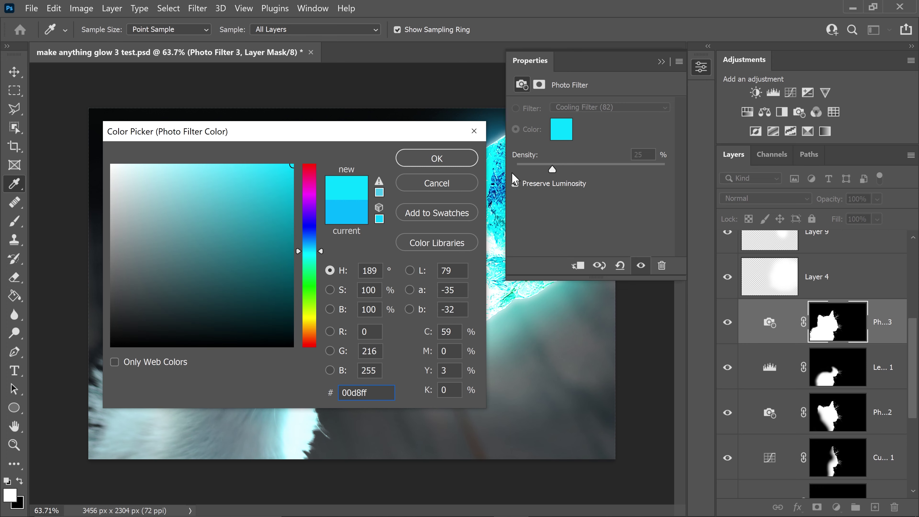
{"action": "left_click", "coordinate": [469, 161]}
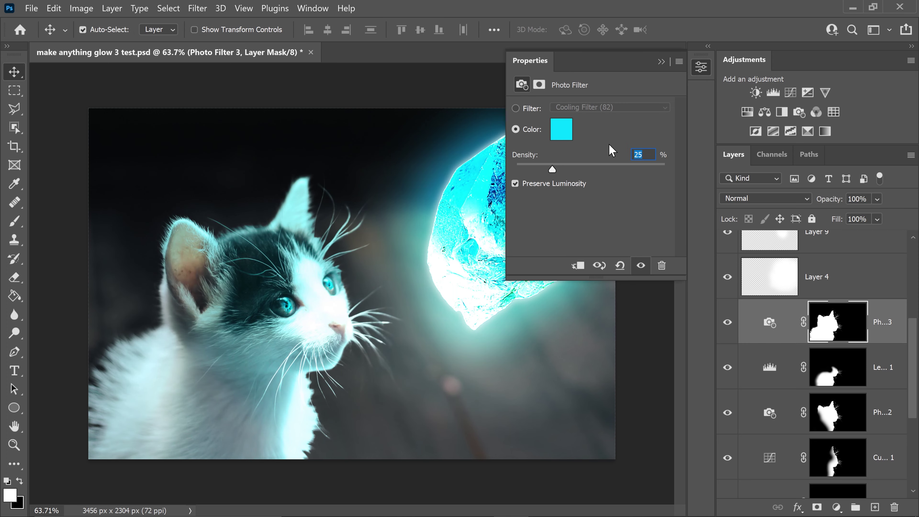
{"action": "type", "text": "100"}
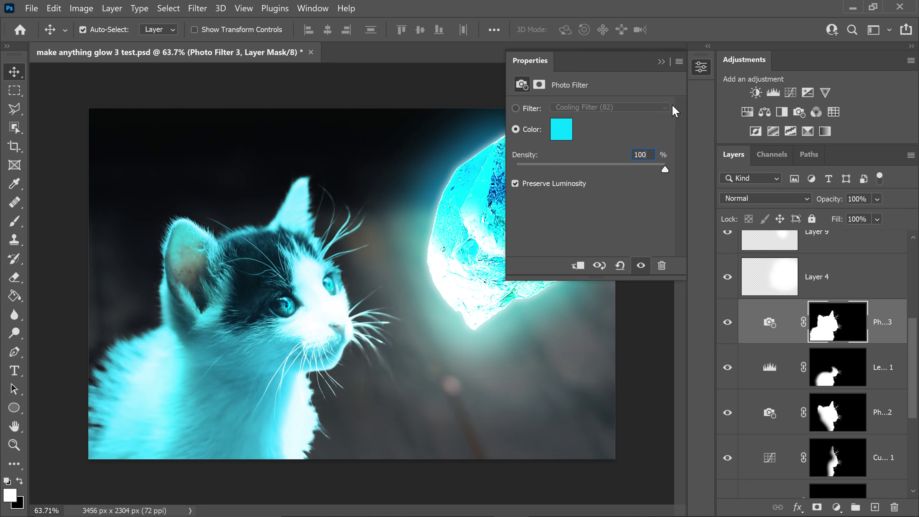
{"action": "left_click", "coordinate": [661, 63]}
- Paint black on the Photo Filter 3 mask to remove the tint from the chest
{"action": "key", "text": "b"}
{"action": "key", "text": "x"}
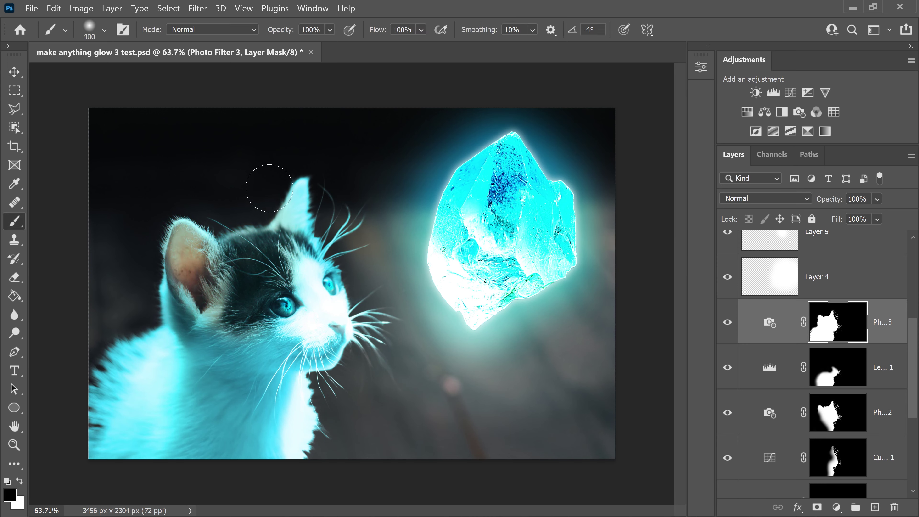
{"action": "mouse_move", "coordinate": [216, 373]}
{"action": "left_mouse_down"}
{"action": "mouse_move", "coordinate": [157, 367]}
{"action": "mouse_move", "coordinate": [141, 328]}
{"action": "mouse_move", "coordinate": [199, 335]}
{"action": "mouse_move", "coordinate": [168, 345]}
{"action": "mouse_move", "coordinate": [139, 279]}
{"action": "mouse_move", "coordinate": [141, 312]}
{"action": "mouse_move", "coordinate": [126, 346]}
{"action": "mouse_move", "coordinate": [142, 391]}
{"action": "mouse_move", "coordinate": [181, 398]}
{"action": "mouse_move", "coordinate": [127, 355]}
{"action": "mouse_move", "coordinate": [162, 434]}
{"action": "left_mouse_up"}
- Clear the cyan tint from the rest of the kitten and zoom in on the whiskers
{"action": "key", "text": "bracketleft"}
{"action": "key", "text": "bracketleft"}
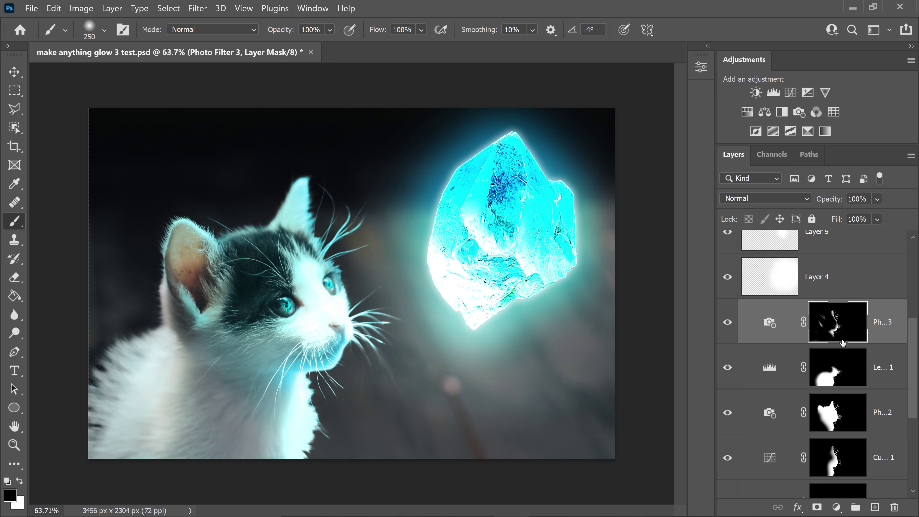
{"action": "left_click", "coordinate": [832, 326], "text": "alt"}
{"action": "left_click", "coordinate": [813, 344], "text": "alt"}
{"action": "key", "text": "v"}
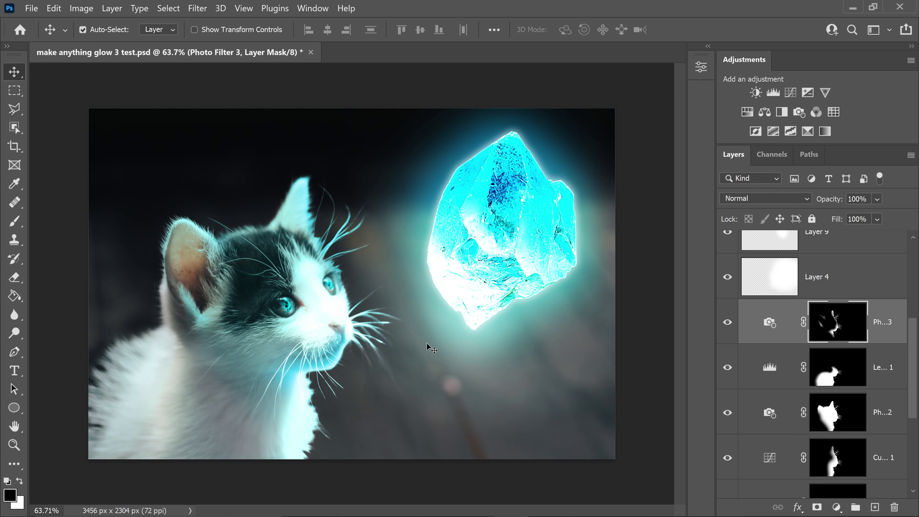
{"action": "scroll", "coordinate": [211, 249], "scroll_direction": "up", "scroll_amount": 5}
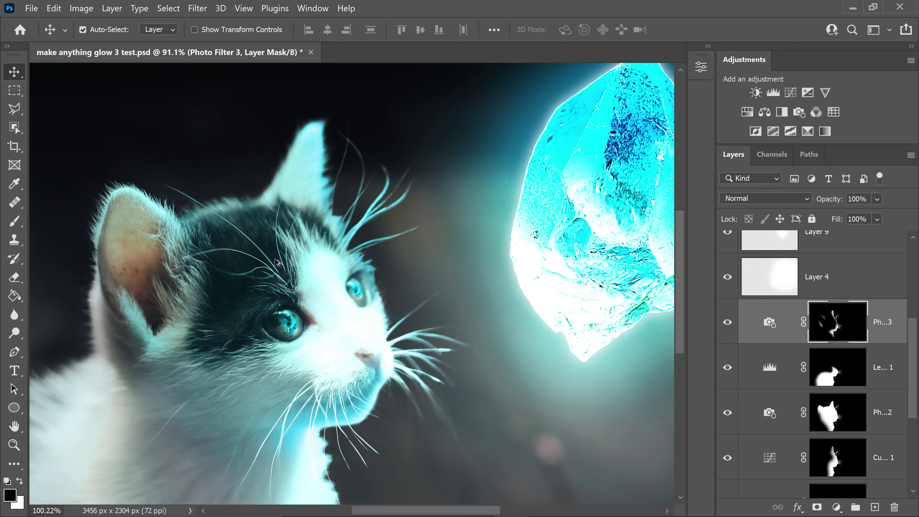
{"action": "scroll", "coordinate": [329, 303], "scroll_direction": "up", "scroll_amount": 2}
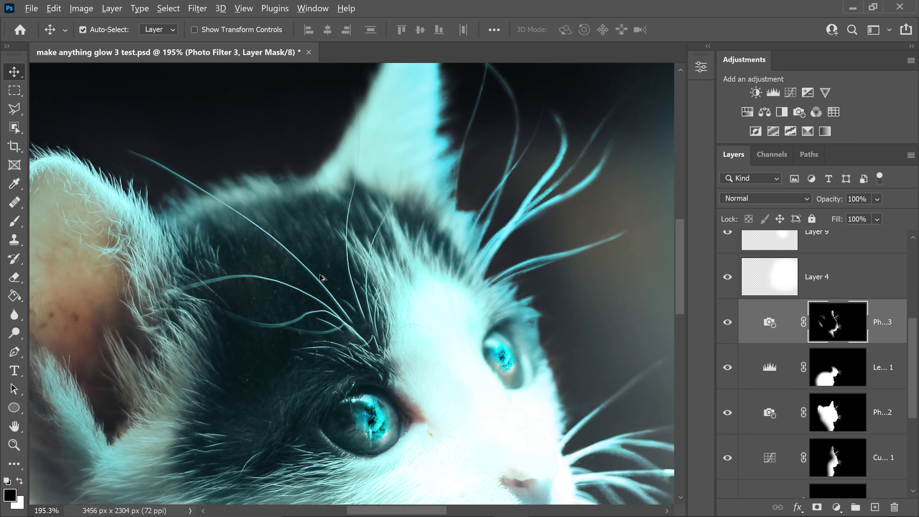
{"action": "scroll", "coordinate": [329, 307], "scroll_direction": "up", "scroll_amount": 1}
{"action": "left_click_drag", "start_coordinate": [411, 262], "coordinate": [407, 311]}
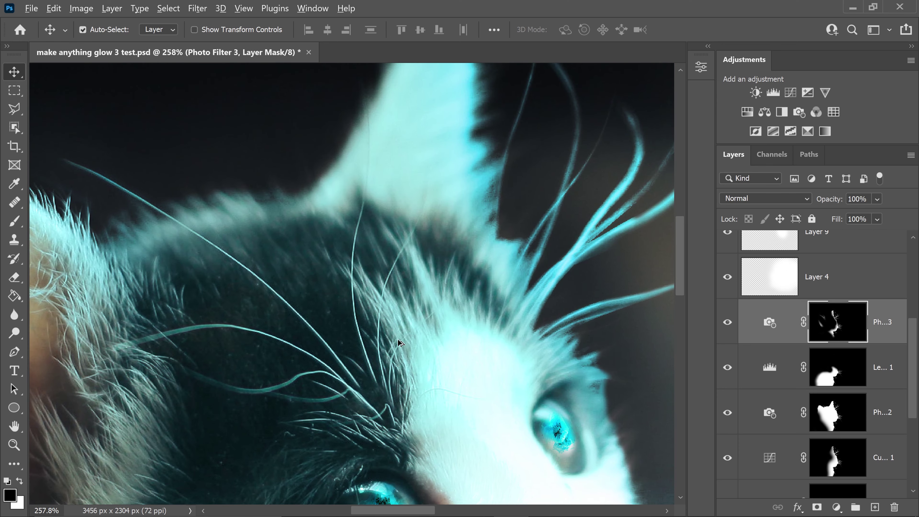
{"action": "scroll", "coordinate": [400, 342], "scroll_direction": "up", "scroll_amount": 1}
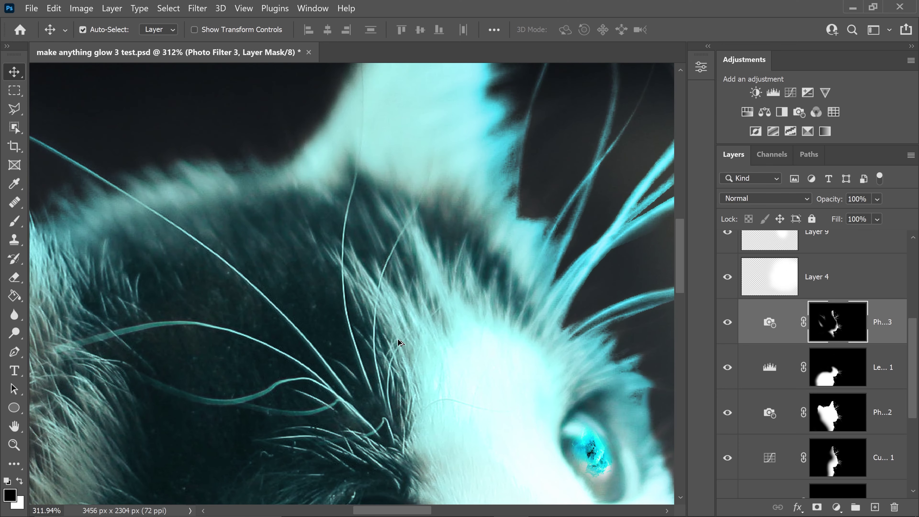
- Select one whisker strand with the Polygonal Lasso and fill it white on the mask
{"action": "left_click", "coordinate": [15, 221]}
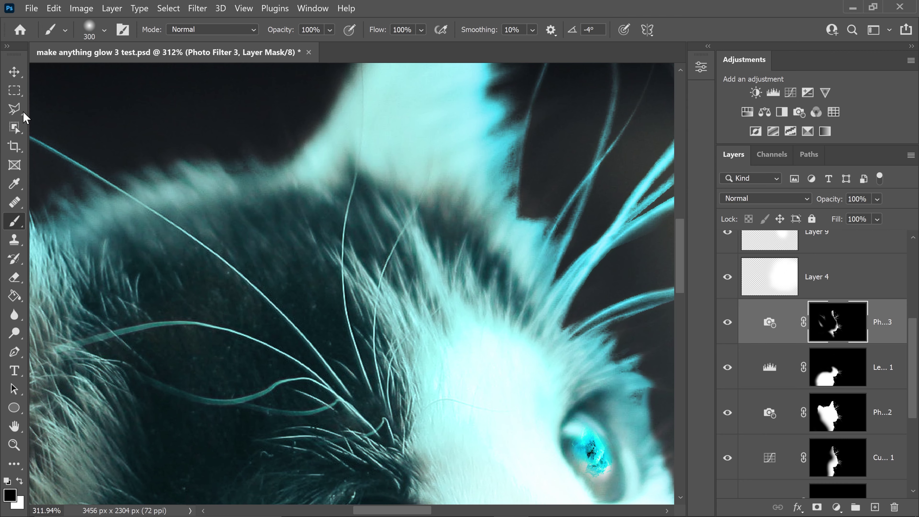
{"action": "left_click", "coordinate": [14, 109]}
{"action": "left_click", "coordinate": [56, 122]}
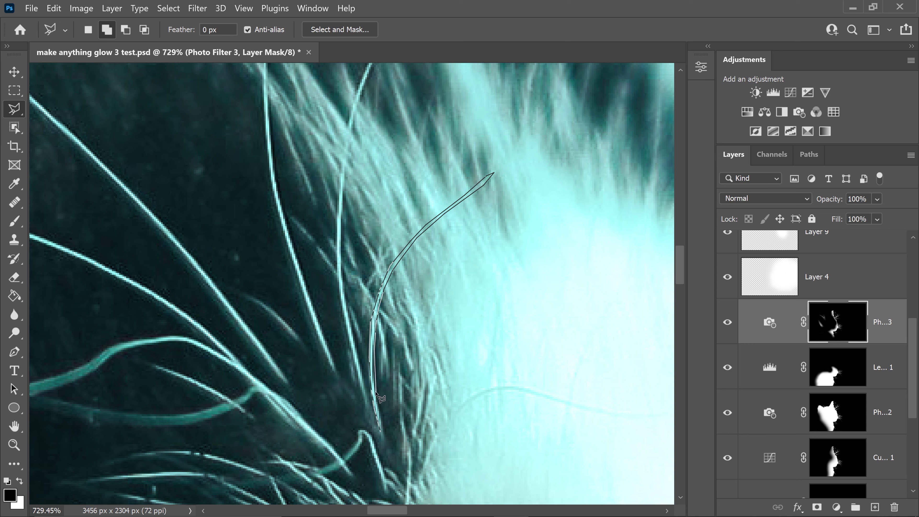
{"action": "left_click", "coordinate": [386, 427], "text": "ctrl"}
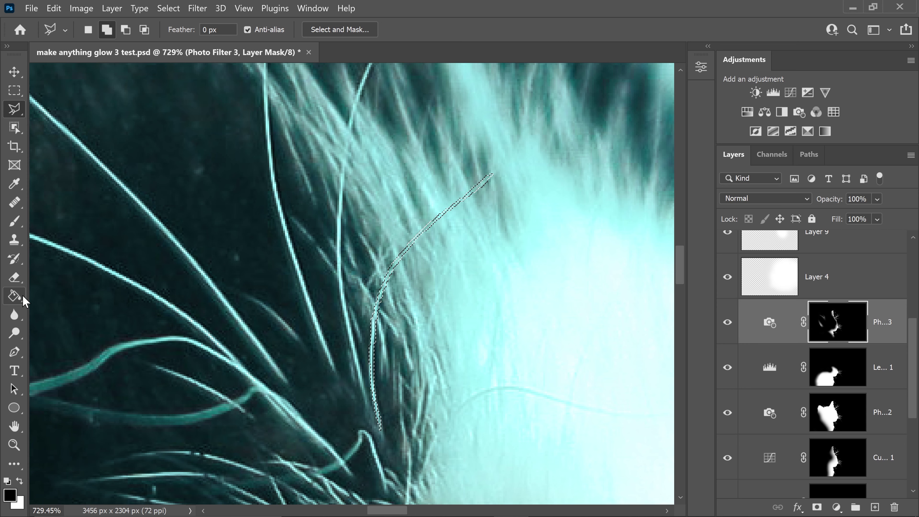
{"action": "left_click", "coordinate": [14, 296]}
{"action": "left_click", "coordinate": [19, 481]}
{"action": "left_click", "coordinate": [377, 295]}
{"action": "key", "text": "ctrl+d"}
{"action": "scroll", "coordinate": [454, 297], "scroll_direction": "down", "scroll_amount": 5}
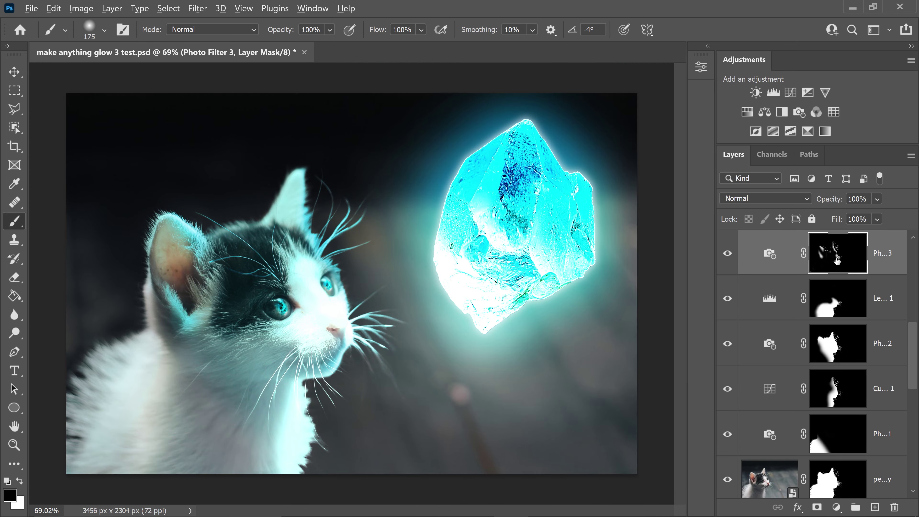
- Load the kitten's outline as a selection and add a masked Levels adjustment with output white at 112
{"action": "left_click", "coordinate": [837, 260], "text": "alt"}
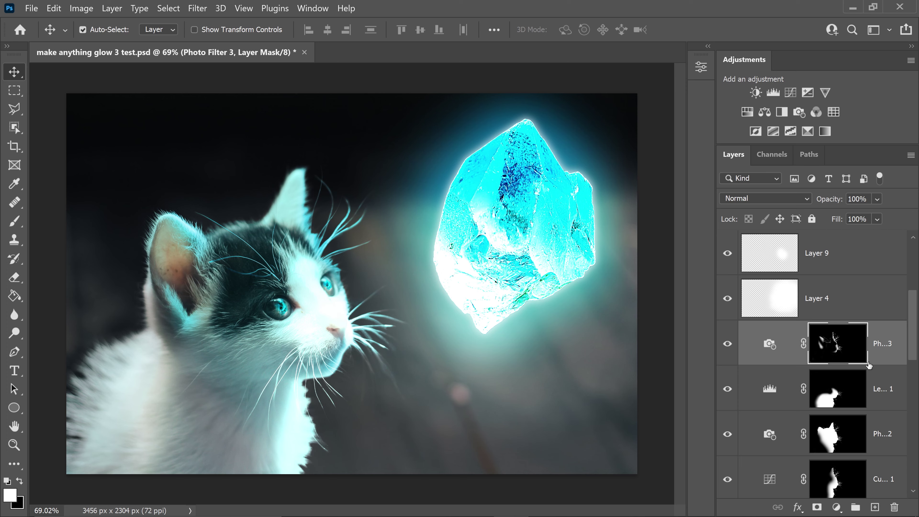
{"action": "scroll", "coordinate": [870, 365], "scroll_direction": "down", "scroll_amount": 2}
{"action": "left_click", "coordinate": [830, 491], "text": "ctrl"}
{"action": "scroll", "coordinate": [832, 373], "scroll_direction": "up", "scroll_amount": 1}
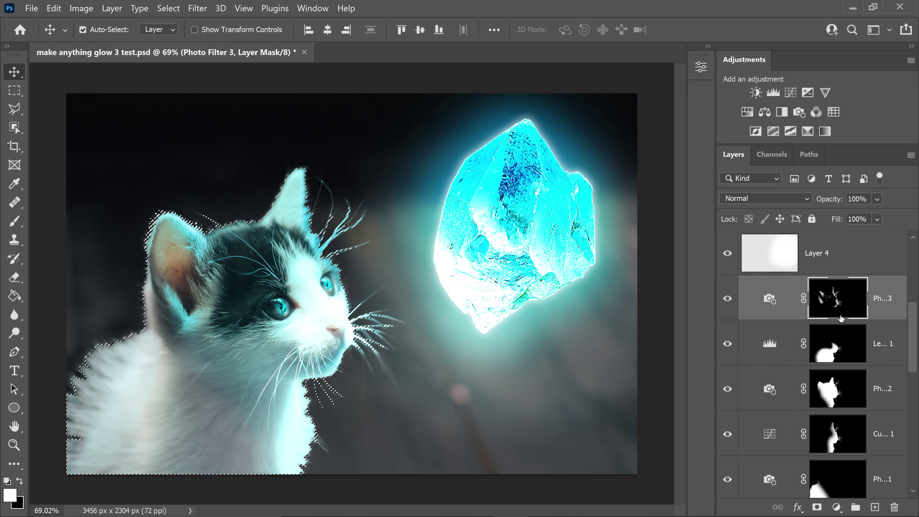
{"action": "left_click", "coordinate": [774, 92]}
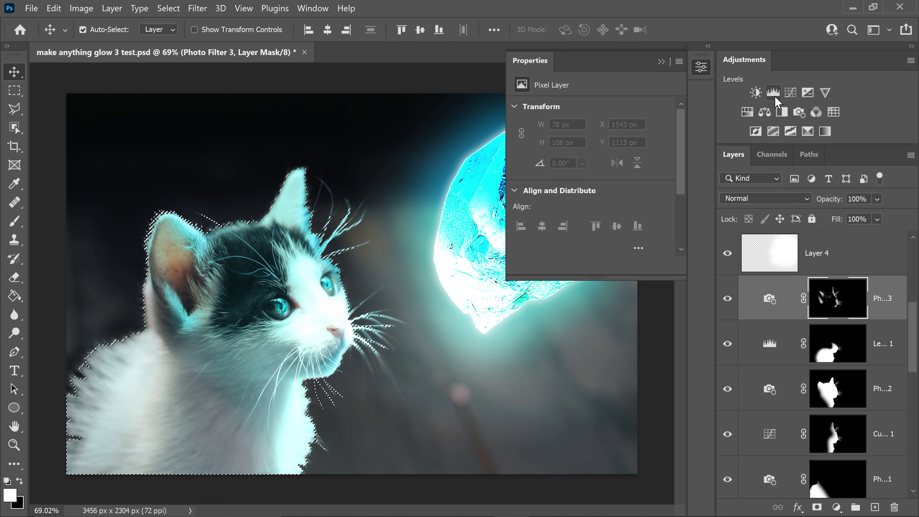
{"action": "left_click_drag", "start_coordinate": [683, 196], "coordinate": [684, 226]}
{"action": "type", "text": "112"}
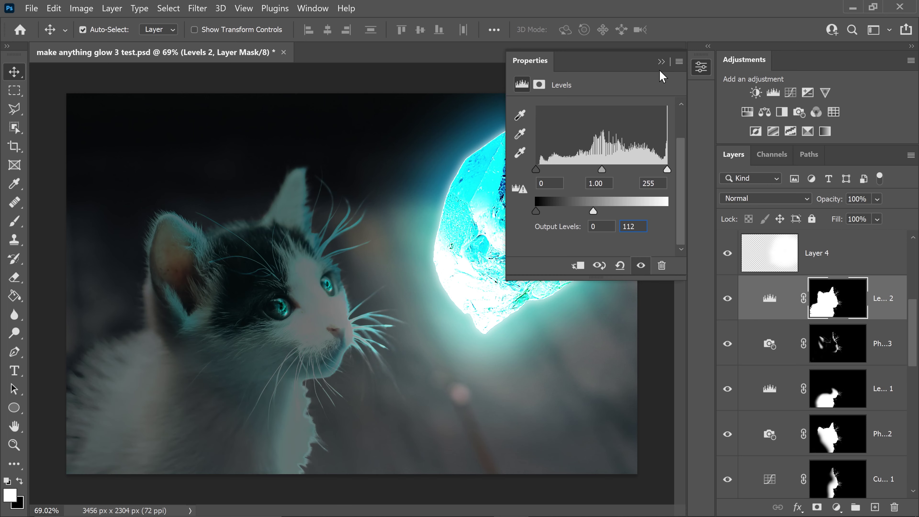
- Paint black over the kitten's head on the Levels 2 mask, keeping the darkening on its lower body
{"action": "left_click", "coordinate": [662, 62]}
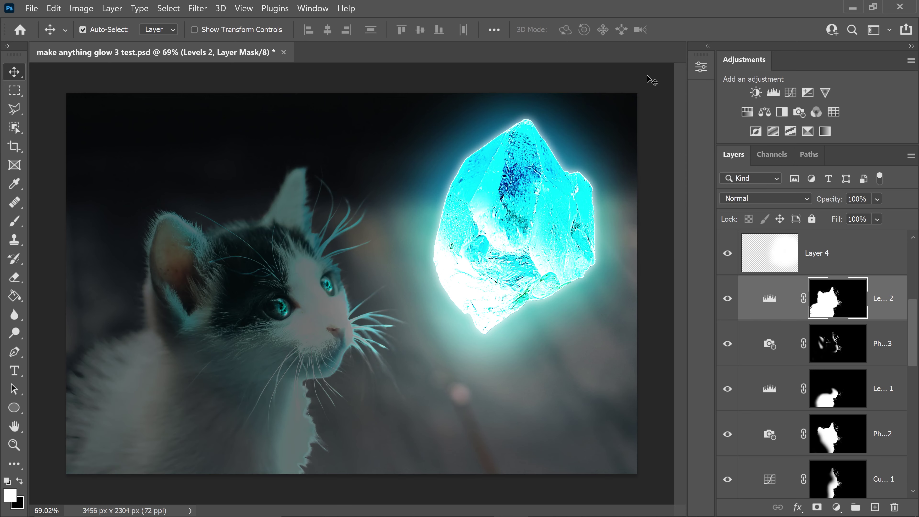
{"action": "left_click", "coordinate": [14, 221]}
{"action": "key", "text": "x"}
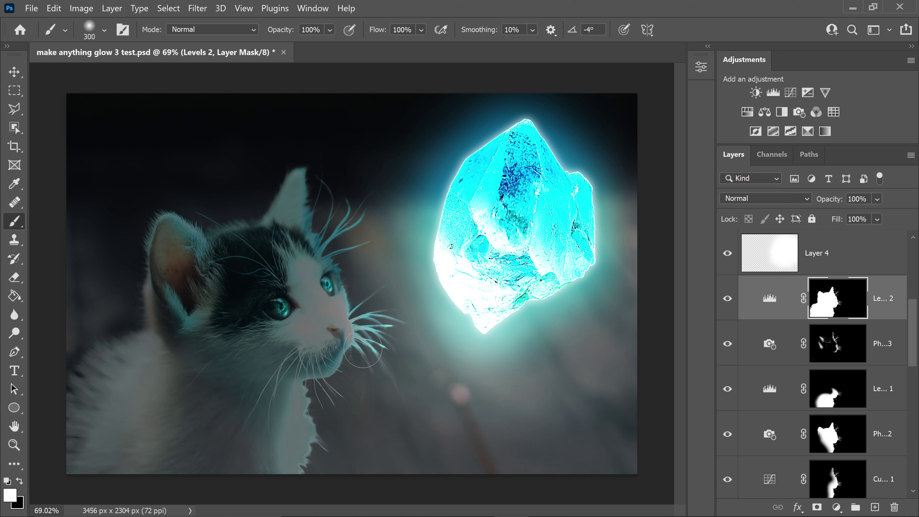
{"action": "mouse_move", "coordinate": [167, 207]}
{"action": "left_mouse_down"}
{"action": "mouse_move", "coordinate": [181, 308]}
{"action": "mouse_move", "coordinate": [166, 218]}
{"action": "mouse_move", "coordinate": [239, 239]}
{"action": "mouse_move", "coordinate": [304, 203]}
{"action": "mouse_move", "coordinate": [250, 402]}
{"action": "mouse_move", "coordinate": [294, 441]}
{"action": "left_mouse_up"}
{"action": "key", "text": "bracketright"}
{"action": "key", "text": "bracketright"}
{"action": "key", "text": "bracketright"}
{"action": "key", "text": "bracketright"}
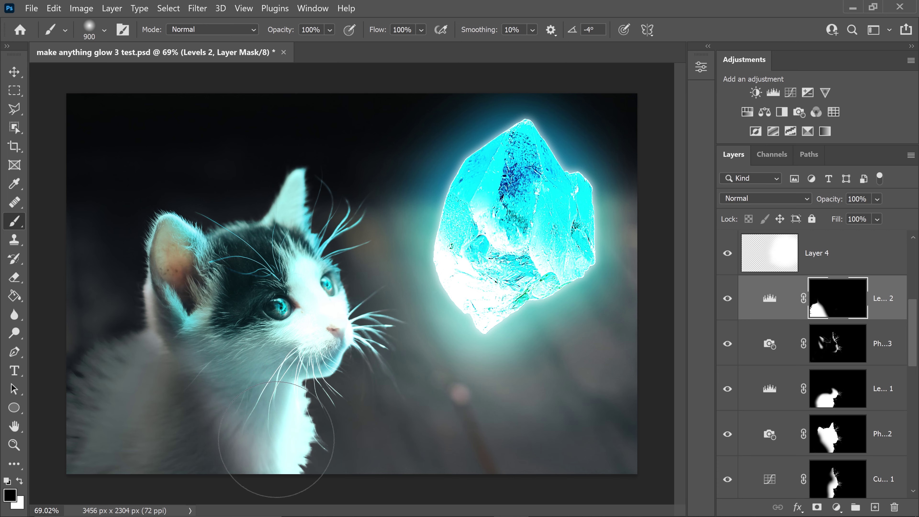
{"action": "key", "text": "bracketleft"}
{"action": "key", "text": "bracketleft"}
{"action": "key", "text": "bracketleft"}
{"action": "key", "text": "bracketleft"}
{"action": "key", "text": "bracketleft"}
{"action": "key", "text": "bracketleft"}
{"action": "key", "text": "bracketleft"}
{"action": "key", "text": "bracketleft"}
{"action": "key", "text": "bracketleft"}
{"action": "key", "text": "x"}
{"action": "left_click", "coordinate": [14, 72]}
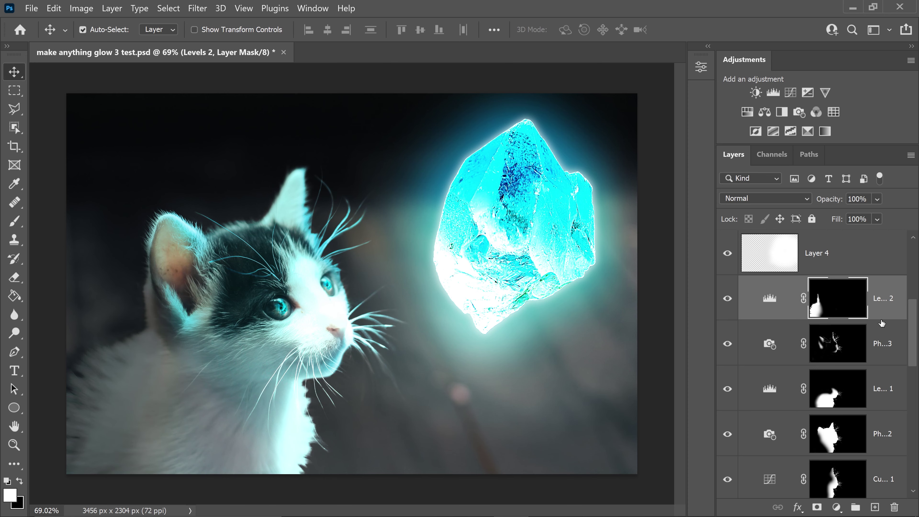
- View the Levels 2 mask on its own and create a new empty Layer 11
{"action": "left_click", "coordinate": [826, 299], "text": "alt"}
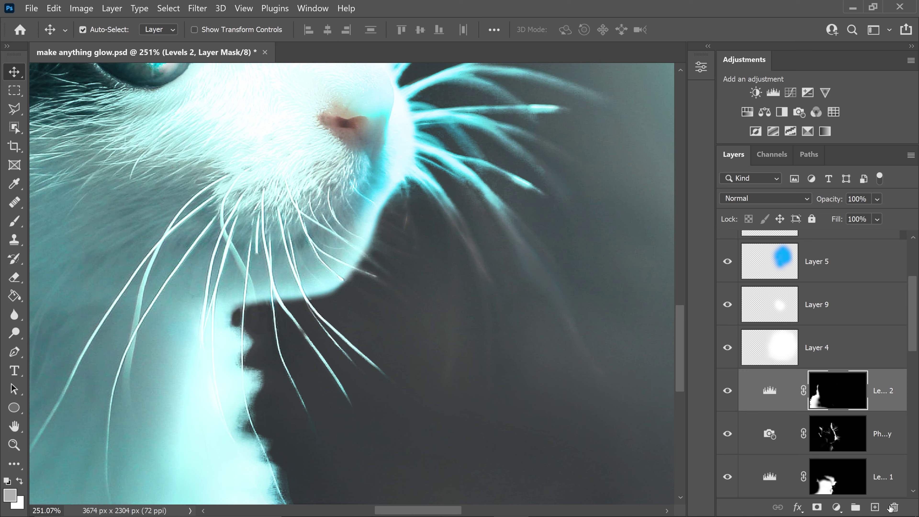
{"action": "left_click", "coordinate": [875, 507]}
{"action": "scroll", "coordinate": [878, 451], "scroll_direction": "up", "scroll_amount": 1}
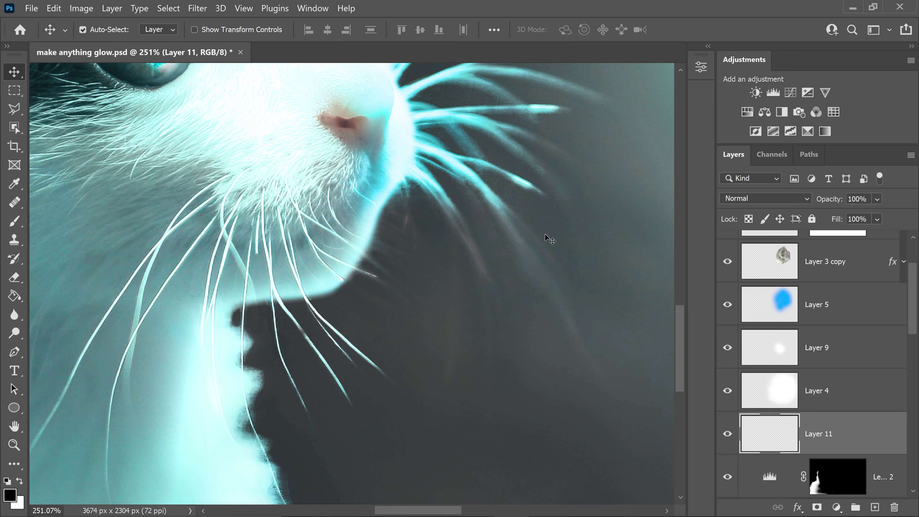
{"action": "scroll", "coordinate": [852, 385], "scroll_direction": "up", "scroll_amount": 1}
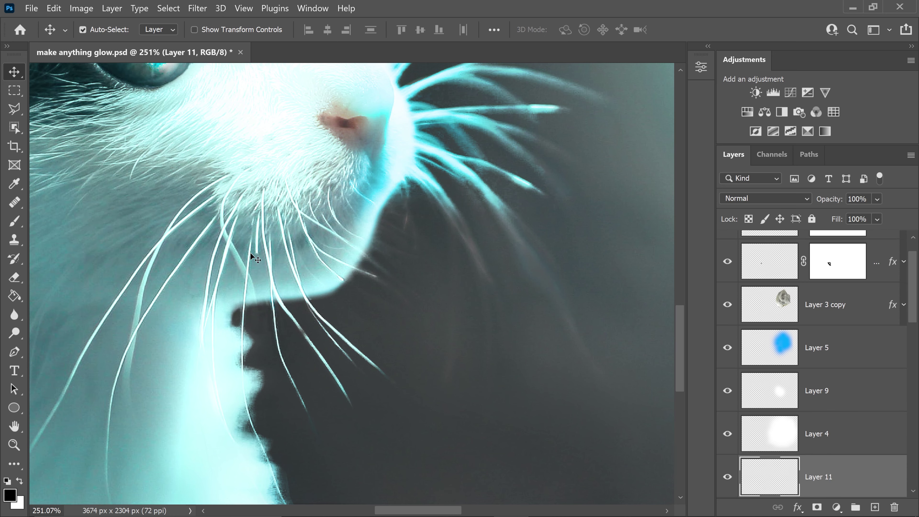
- Pick the Brush and set the foreground colour to cyan 00c0ff
{"action": "left_click", "coordinate": [15, 221]}
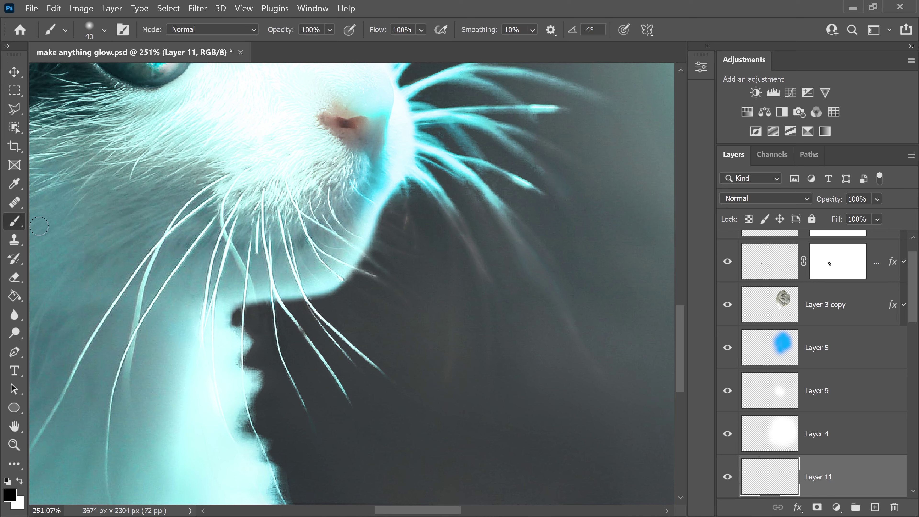
{"action": "left_click", "coordinate": [9, 495]}
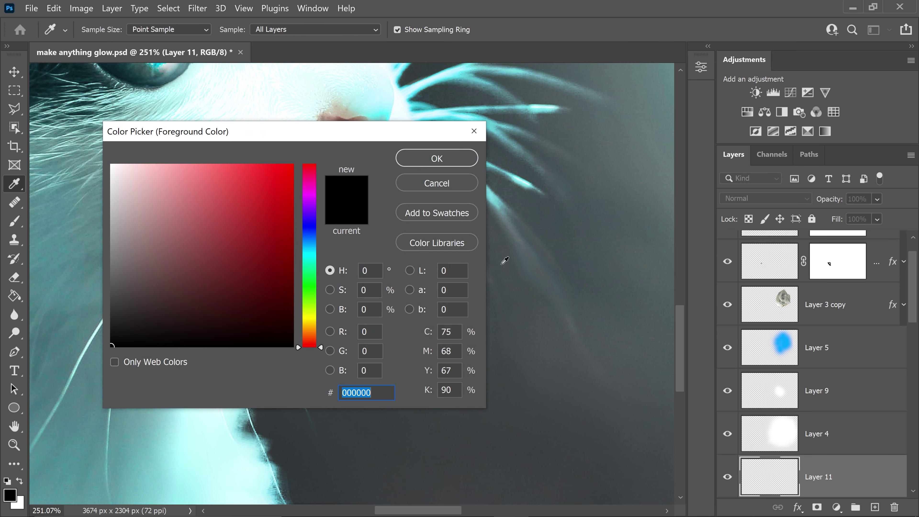
{"action": "type", "text": "00c0ff"}
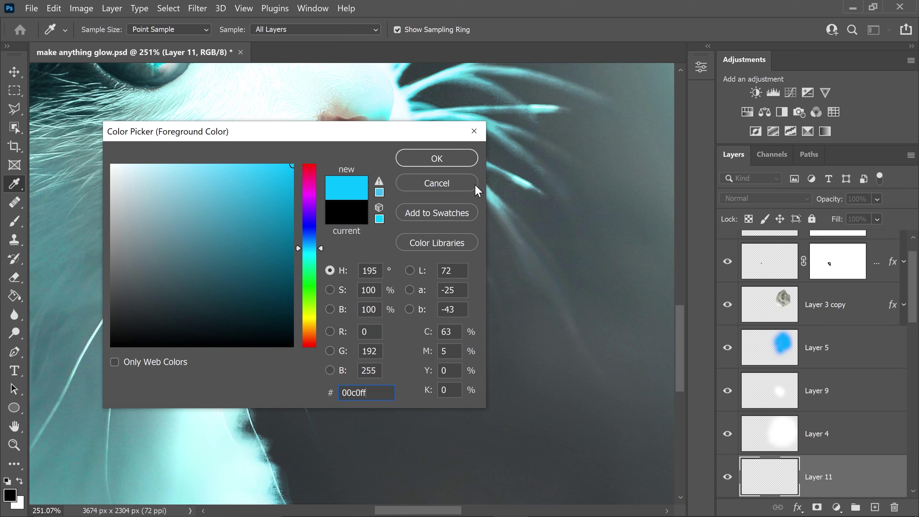
{"action": "left_click", "coordinate": [457, 160]}
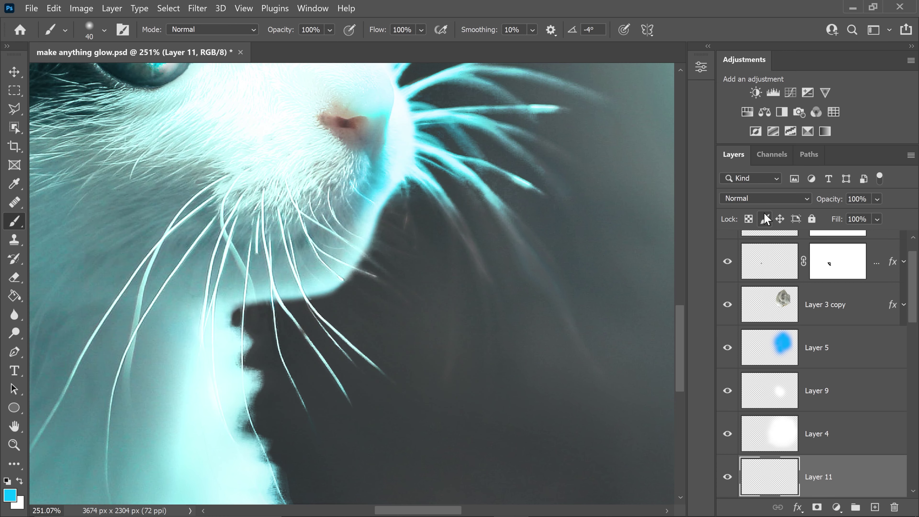
- Set Layer 11 to the Color blend mode at 18% opacity
{"action": "left_click", "coordinate": [748, 198]}
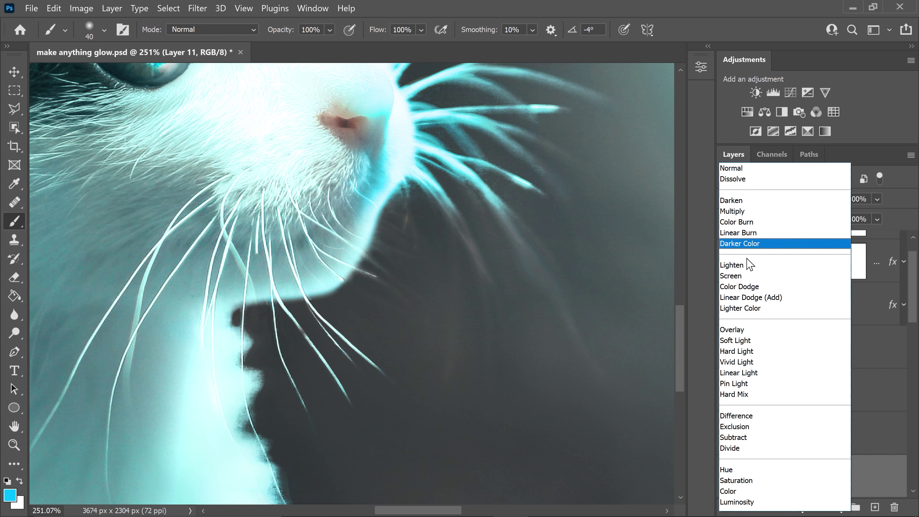
{"action": "left_click", "coordinate": [729, 491]}
{"action": "type", "text": "18"}
{"action": "key", "text": "Return"}
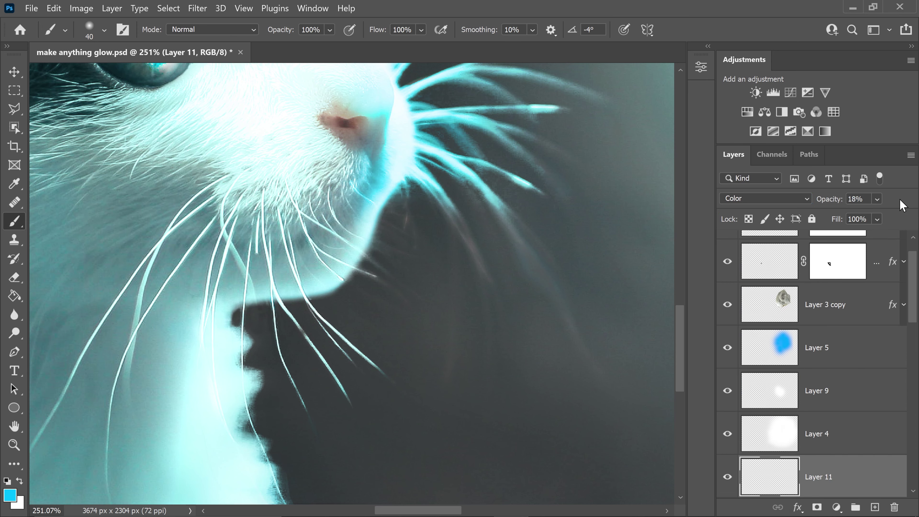
- Enlarge the brush to 50, then switch to the Eraser at size 100
{"action": "scroll", "coordinate": [511, 244], "scroll_direction": "up", "scroll_amount": 1}
{"action": "key", "text": "bracketright"}
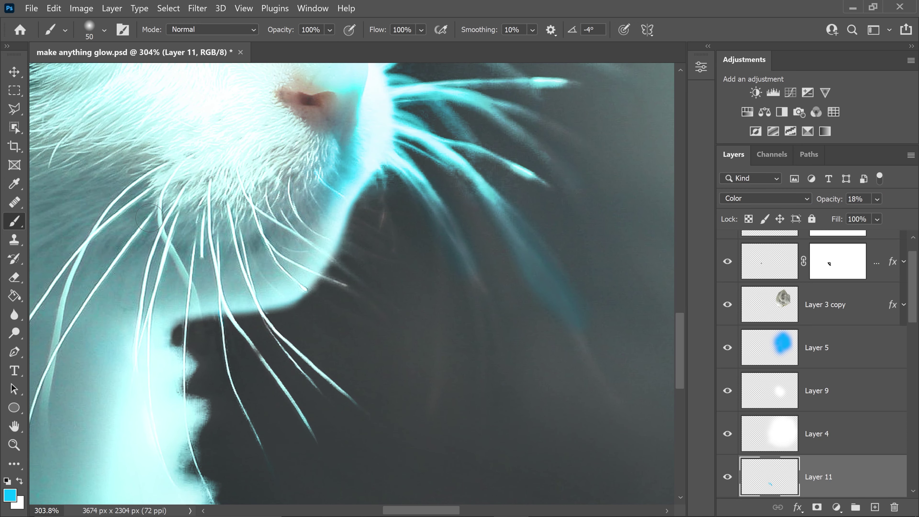
{"action": "left_click", "coordinate": [14, 278]}
{"action": "key", "text": "bracketleft"}
{"action": "key", "text": "bracketleft"}
{"action": "key", "text": "bracketleft"}
{"action": "key", "text": "bracketleft"}
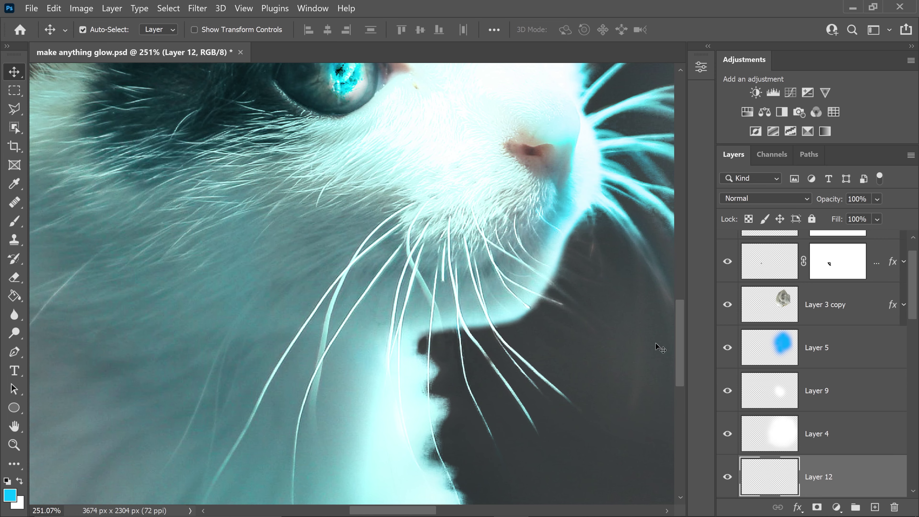
- Select a whisker beside the muzzle with the Polygonal Lasso, fill it cyan, and blend Layer 12 in Overlay
{"action": "key", "text": "b"}
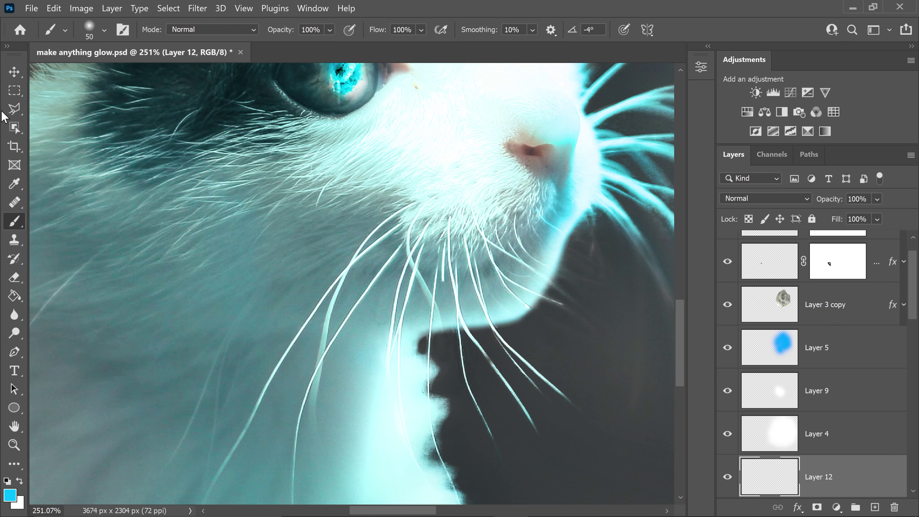
{"action": "left_click", "coordinate": [15, 108]}
{"action": "scroll", "coordinate": [573, 246], "scroll_direction": "up", "scroll_amount": 5}
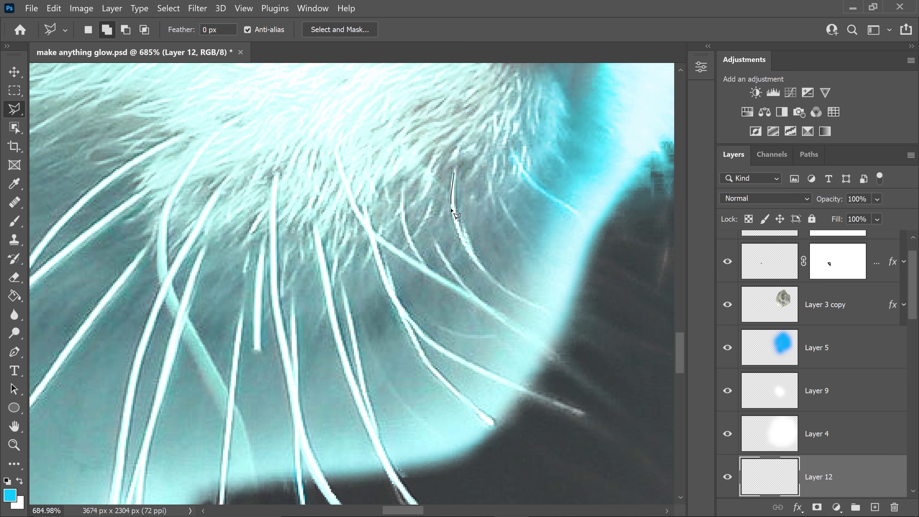
{"action": "left_click_drag", "start_coordinate": [478, 268], "coordinate": [461, 185]}
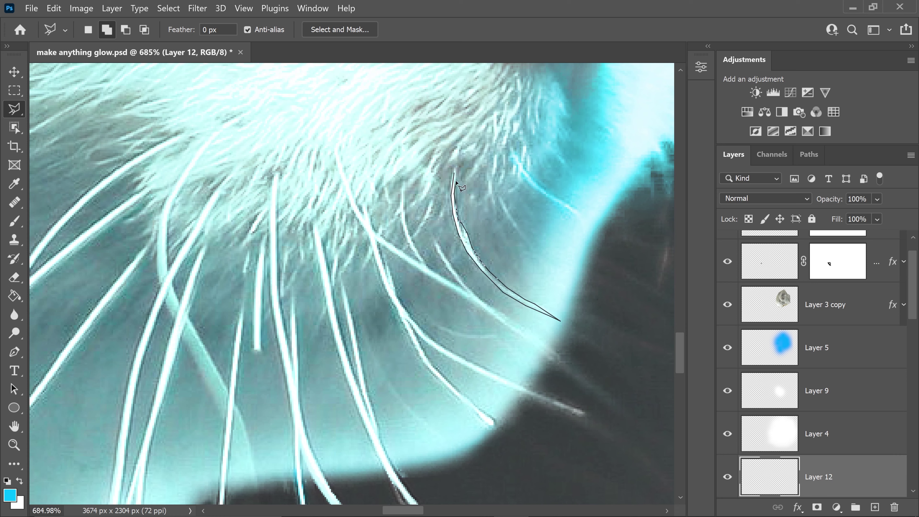
{"action": "left_click", "coordinate": [455, 174]}
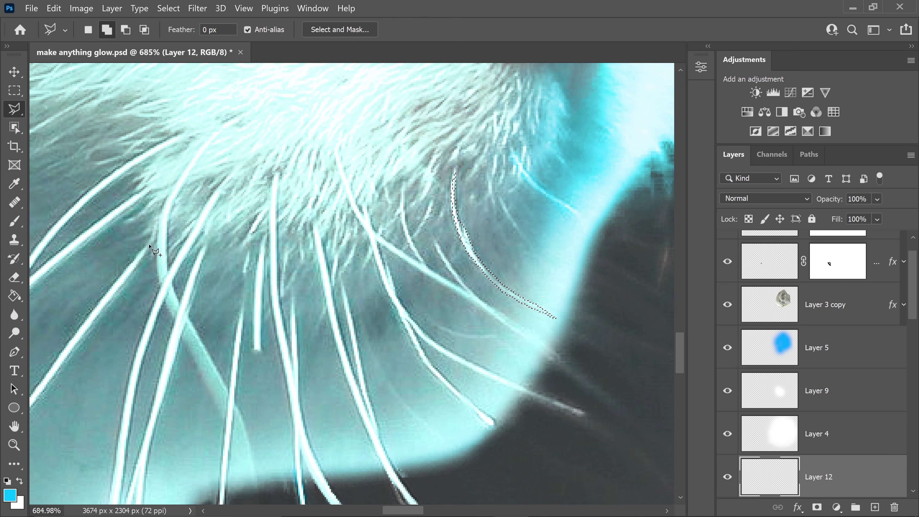
{"action": "left_click", "coordinate": [16, 297]}
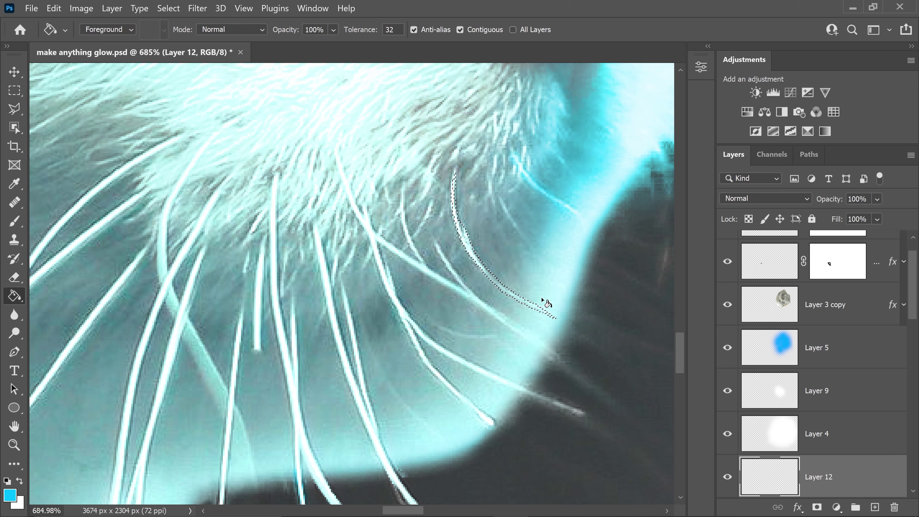
{"action": "left_click", "coordinate": [470, 250]}
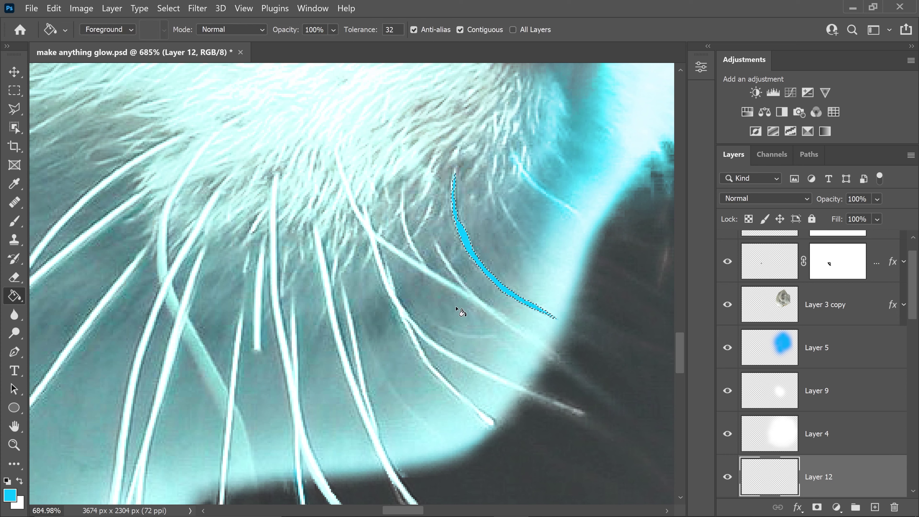
{"action": "left_click", "coordinate": [747, 199]}
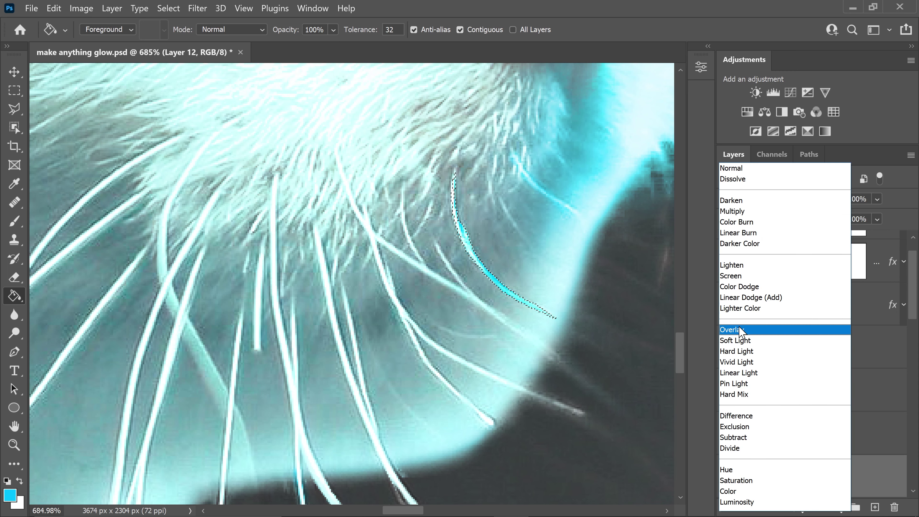
{"action": "left_click", "coordinate": [738, 329]}
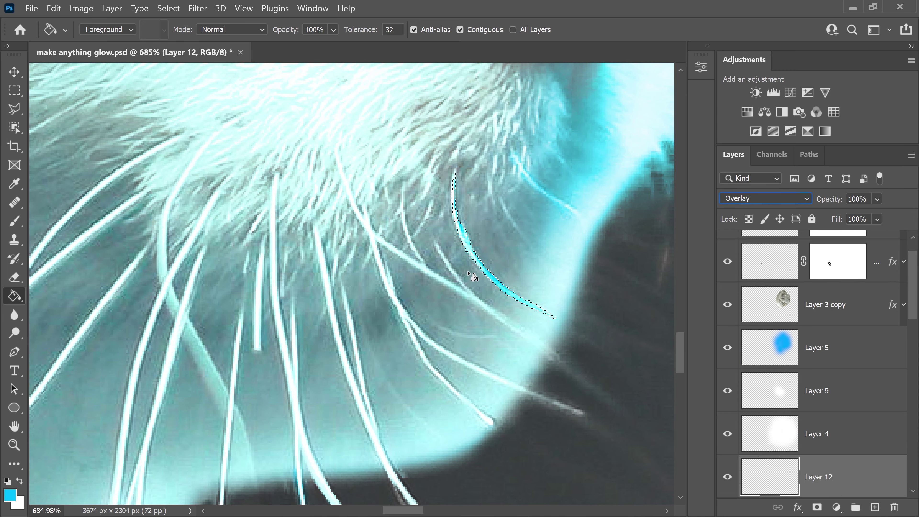